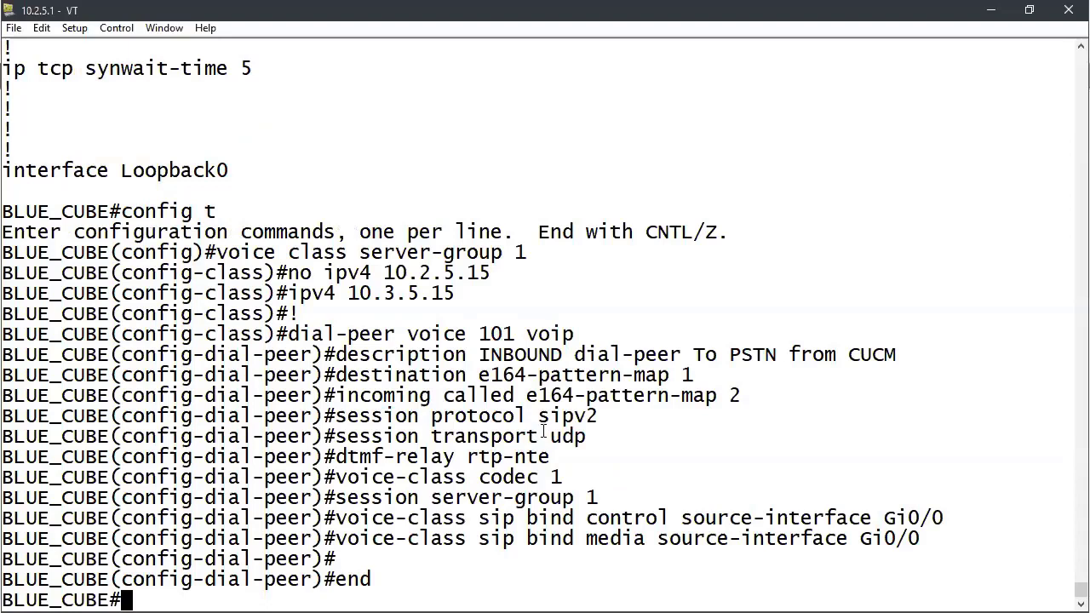
Configure VoIP dial-peer 201 for inbound PSTN-to-CUCM calls: incoming pattern-map 1, destination pattern-map 2, server-group 2, codec 1, SIPv2 over UDP, rtp-nte, bound to Gi0/1.
{"action": "type", "text": "config t"}
{"action": "key", "text": "Return"}
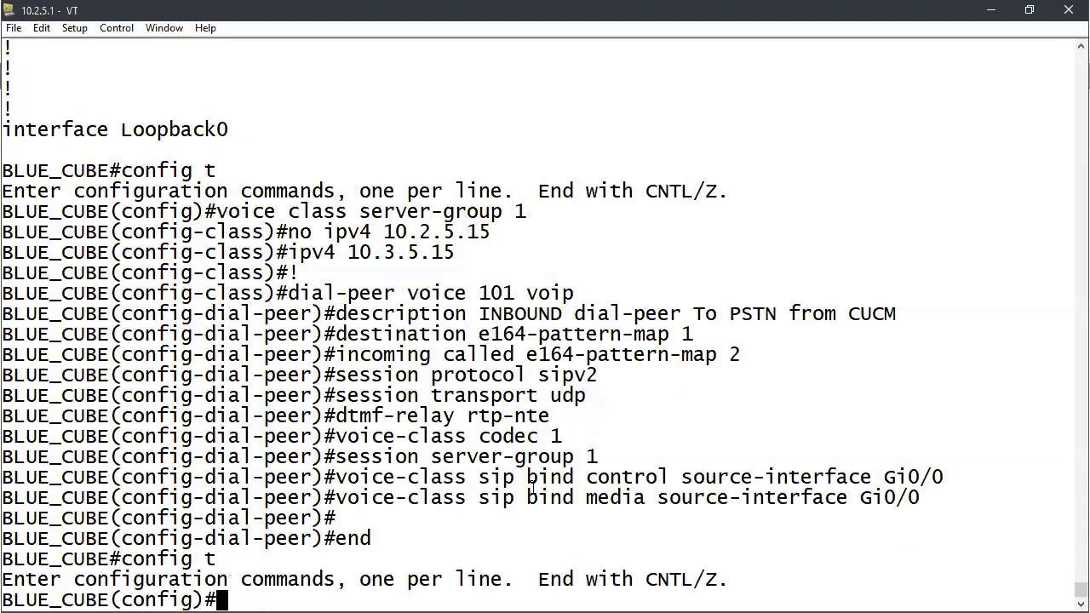
{"action": "right_click", "coordinate": [533, 487]}
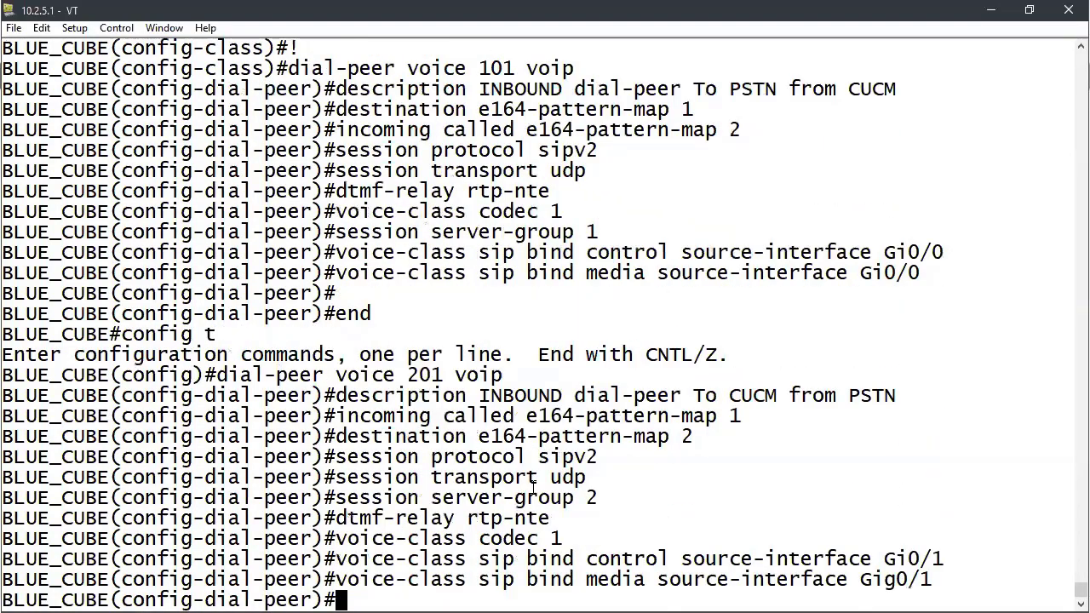
Display the router's running configuration and review the voice service voip section, including border-element mode and SIP-to-SIP connections.
{"action": "type", "text": "sh rn"}
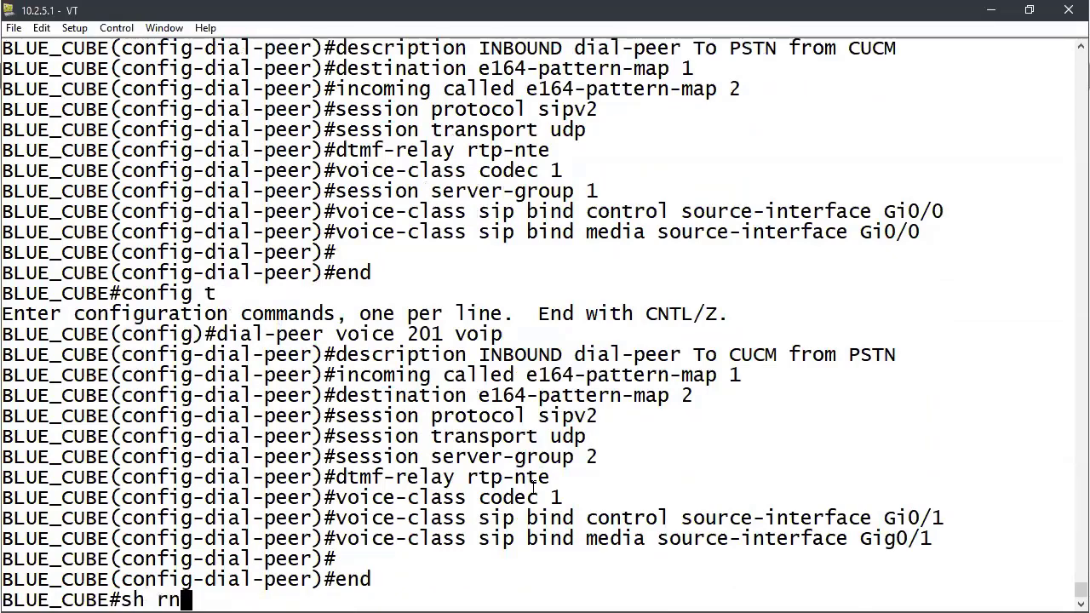
{"action": "key", "text": "BackSpace"}
{"action": "type", "text": "un"}
{"action": "key", "text": "Return"}
{"action": "key", "text": "space"}
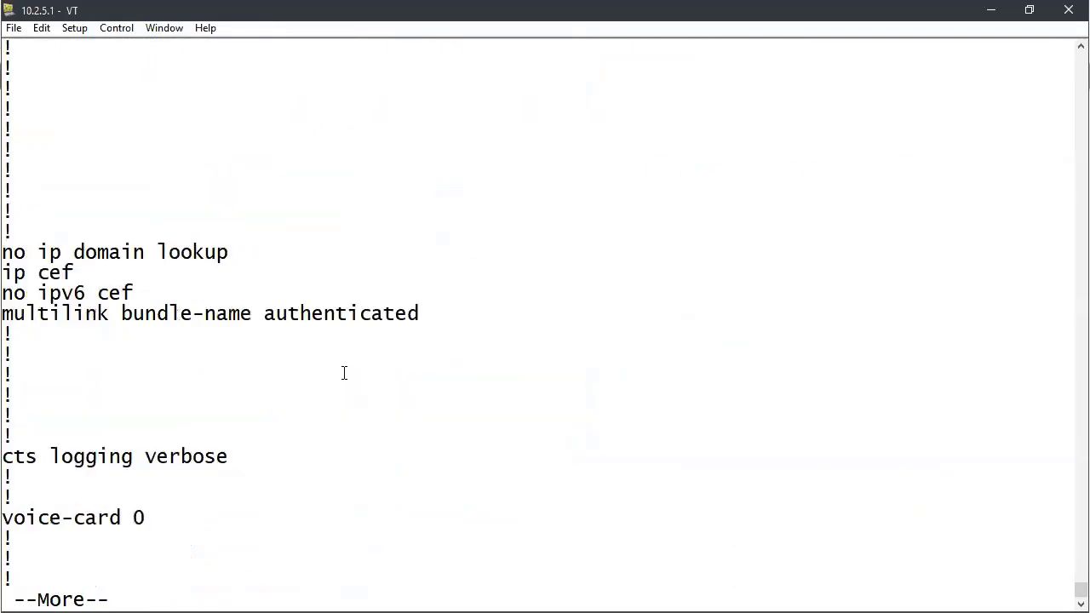
{"action": "key", "text": "space"}
{"action": "triple_click", "coordinate": [223, 49]}
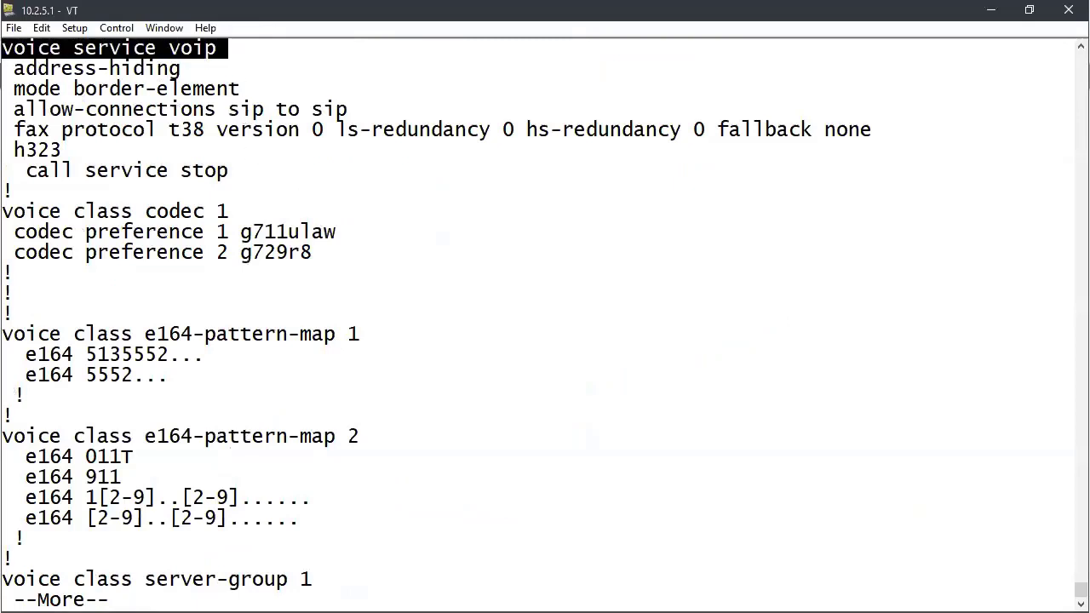
{"action": "triple_click", "coordinate": [263, 89]}
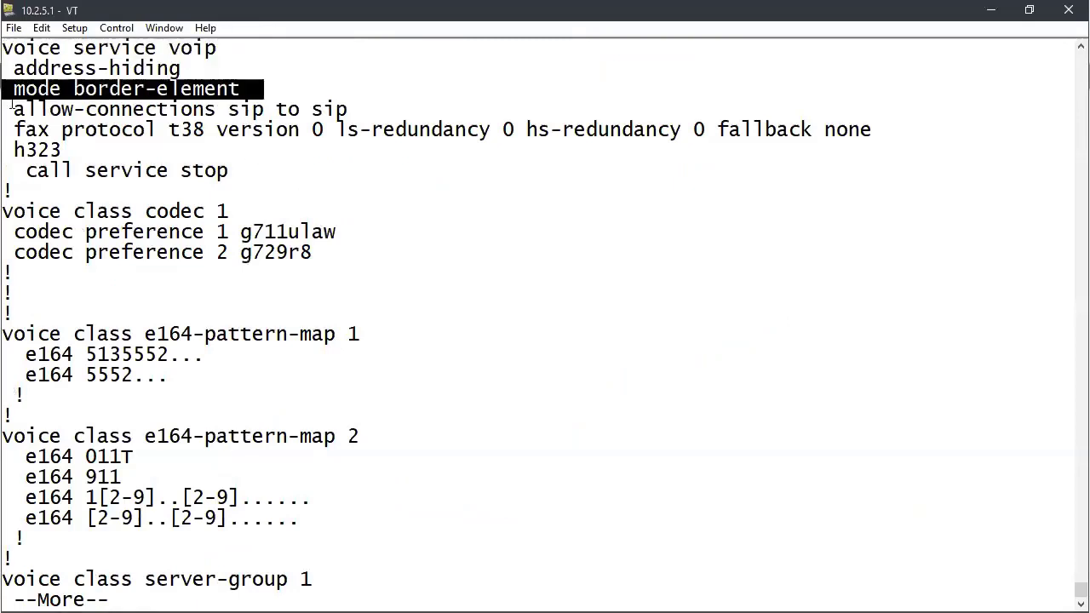
{"action": "left_click_drag", "start_coordinate": [255, 92], "coordinate": [1, 109]}
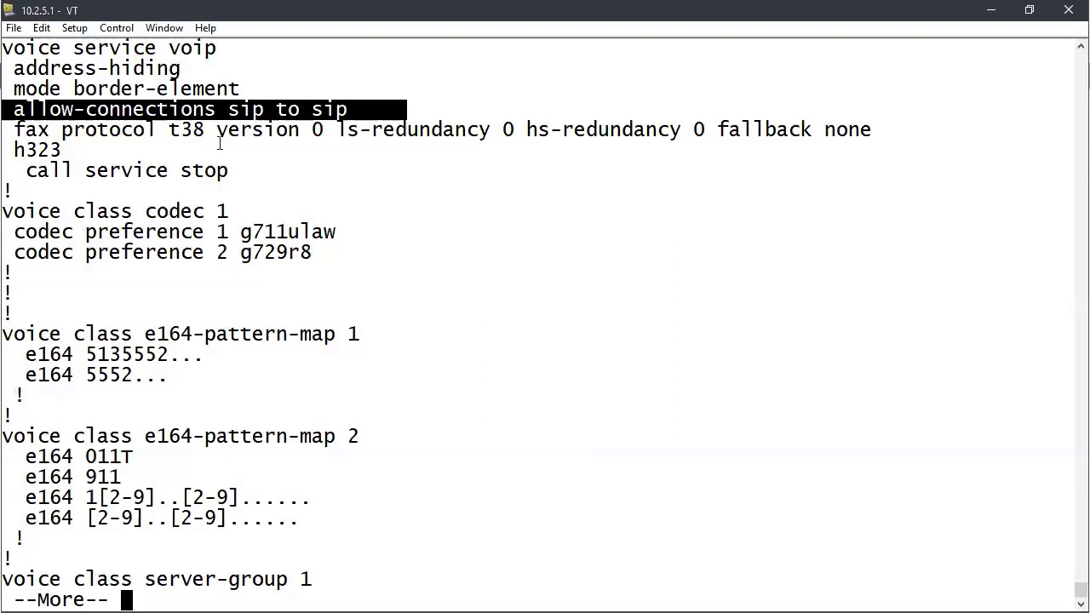
Review voice class codec 1, both e164 pattern maps and the two server groups in the running configuration.
{"action": "left_click_drag", "start_coordinate": [302, 208], "coordinate": [2, 213]}
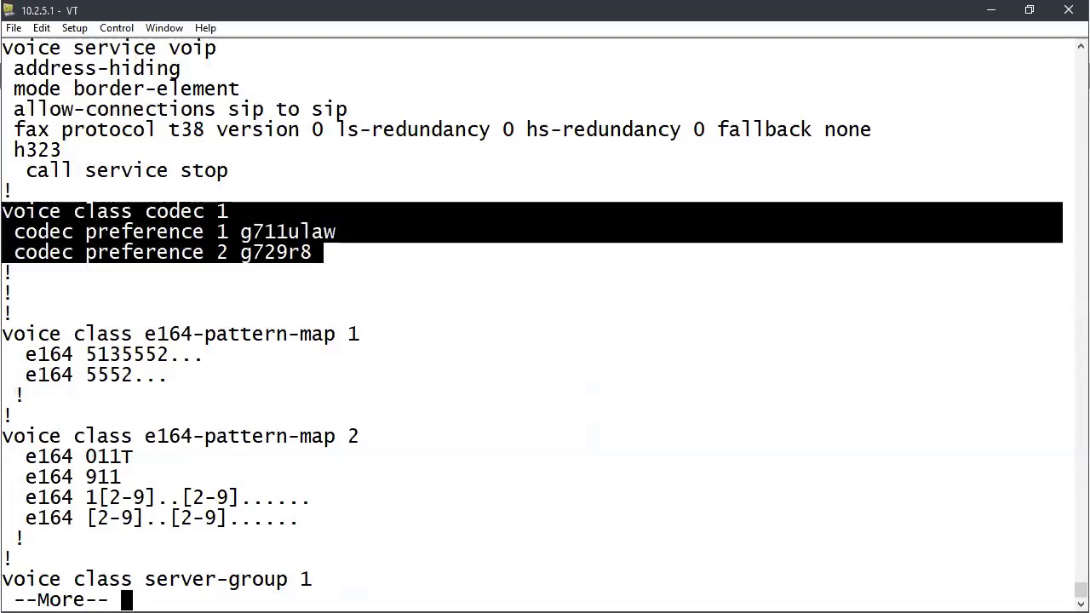
{"action": "left_click", "coordinate": [351, 267]}
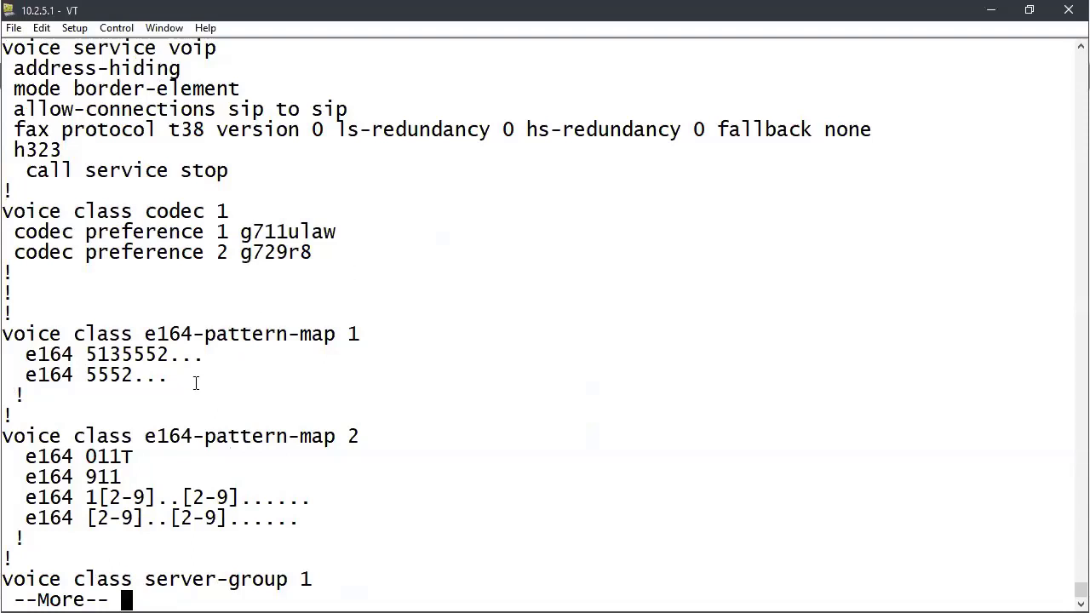
{"action": "left_click_drag", "start_coordinate": [195, 383], "coordinate": [10, 357]}
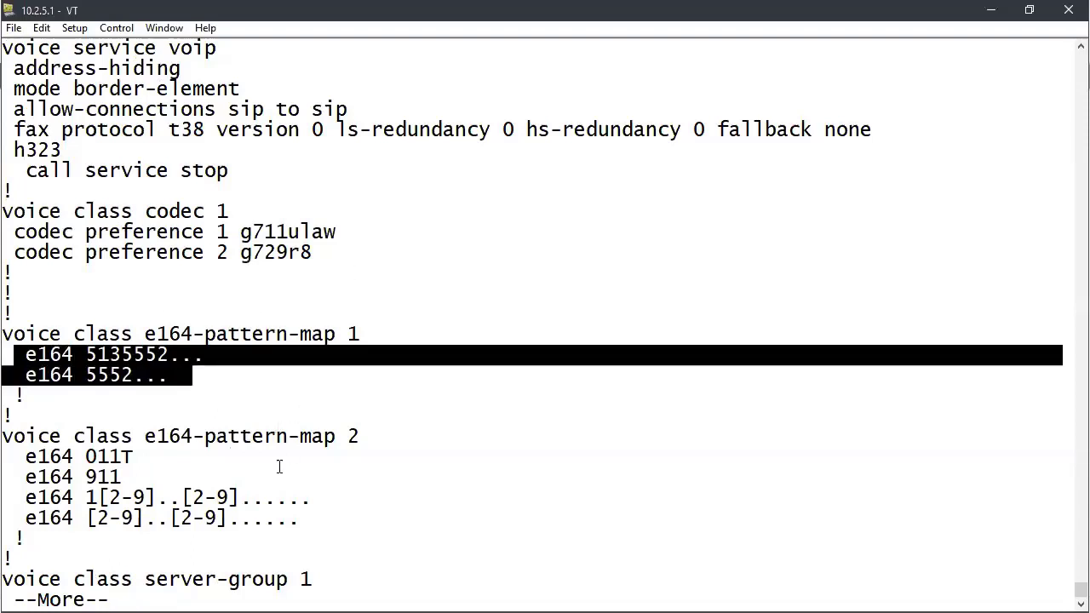
{"action": "left_click_drag", "start_coordinate": [382, 520], "coordinate": [5, 455]}
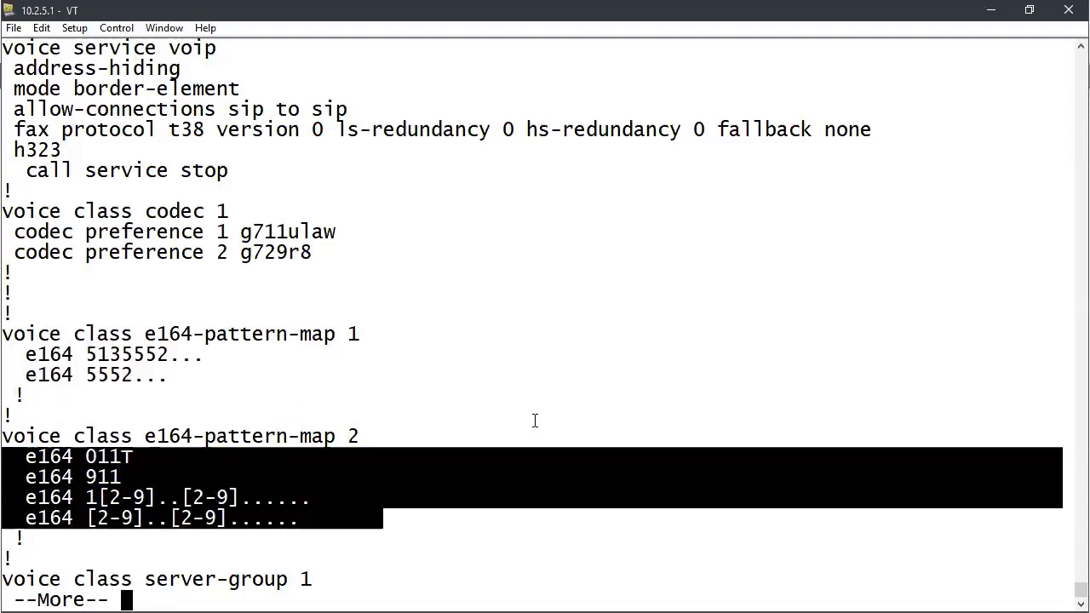
{"action": "key", "text": "space"}
{"action": "scroll", "coordinate": [292, 151], "scroll_direction": "up", "scroll_amount": 1}
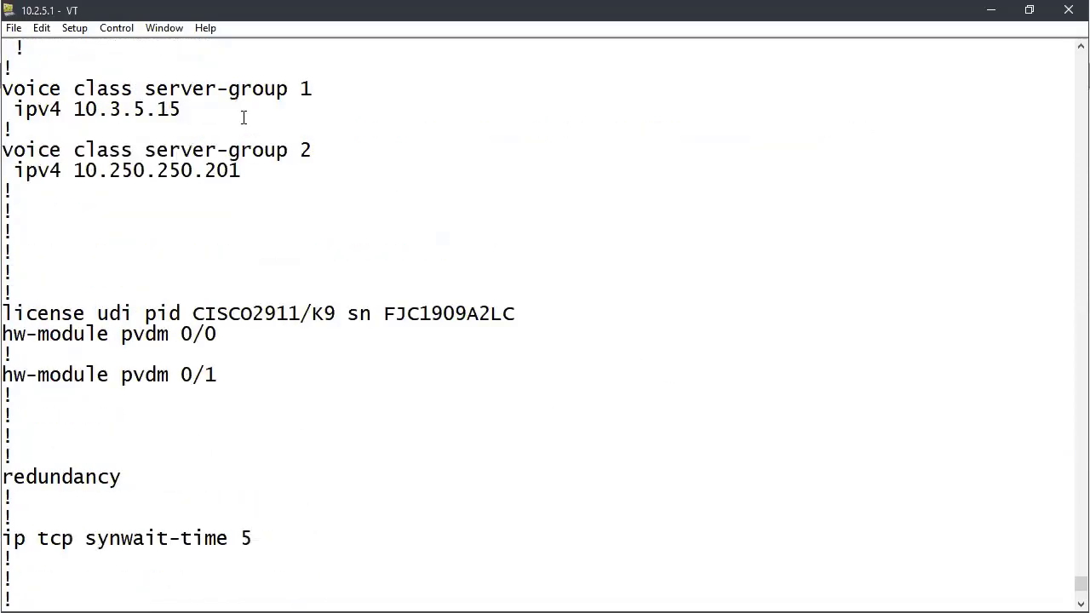
{"action": "left_click_drag", "start_coordinate": [229, 109], "coordinate": [4, 88]}
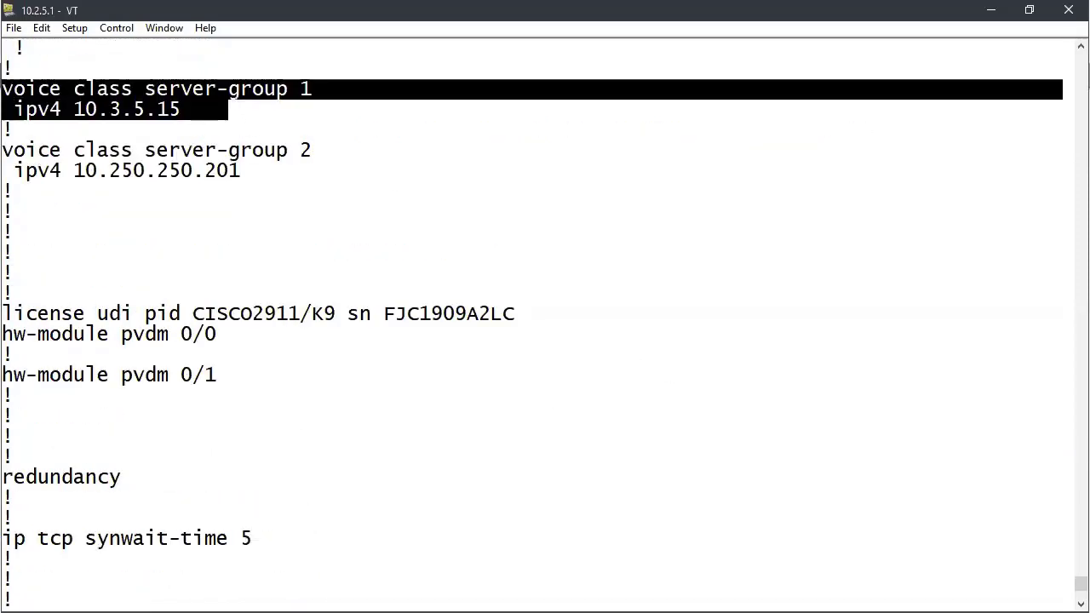
{"action": "left_click_drag", "start_coordinate": [229, 109], "coordinate": [299, 171]}
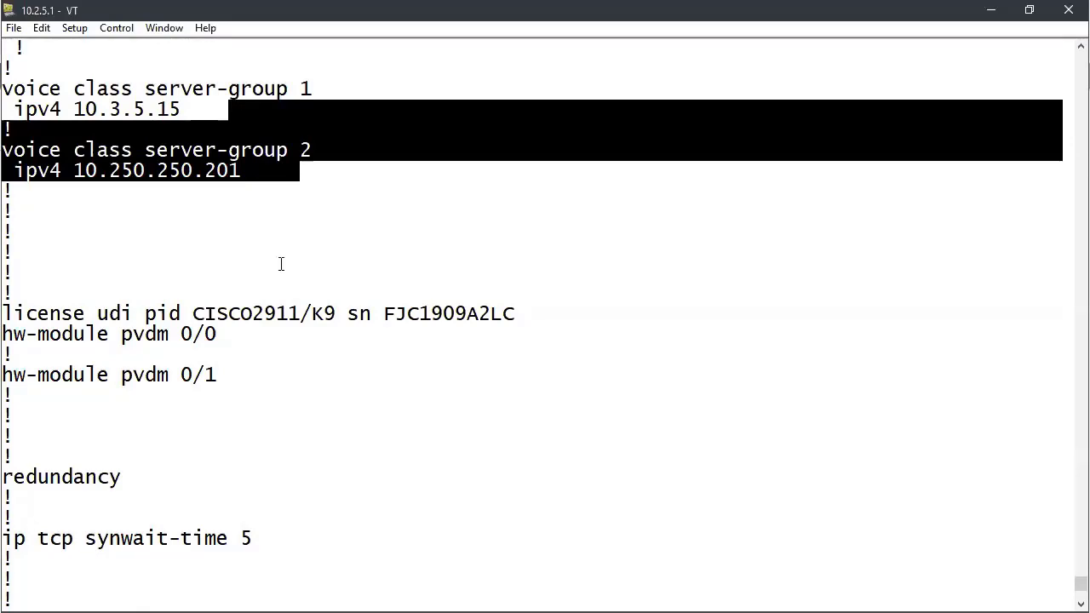
Review the GigabitEthernet interface addresses and the settings of dial-peers 101 and 201 in the running configuration.
{"action": "key", "text": "space"}
{"action": "scroll", "coordinate": [280, 284], "scroll_direction": "up", "scroll_amount": 1}
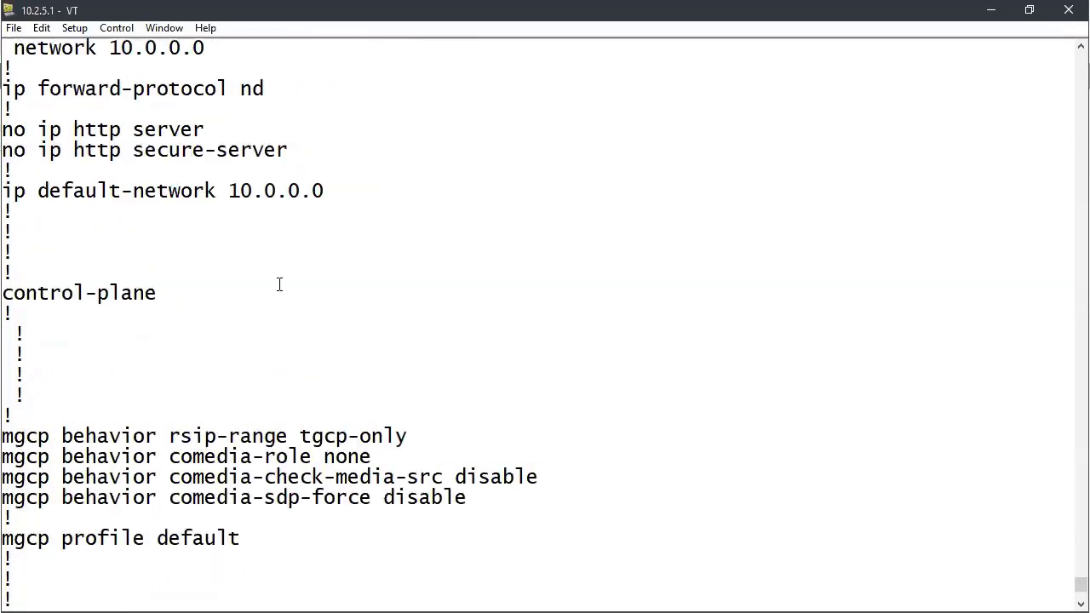
{"action": "scroll", "coordinate": [279, 284], "scroll_direction": "up", "scroll_amount": 6}
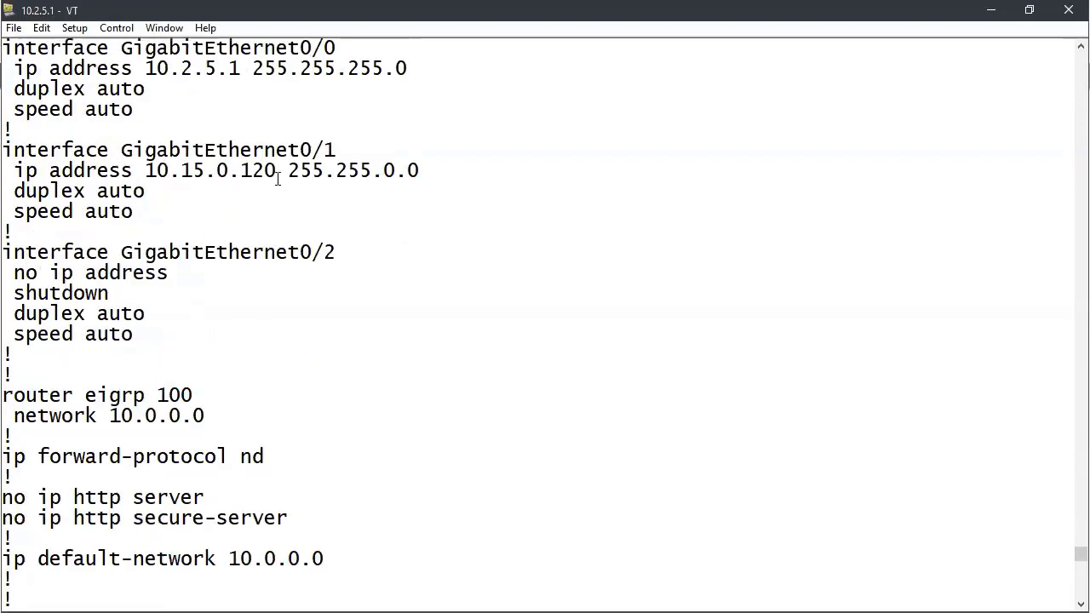
{"action": "scroll", "coordinate": [288, 293], "scroll_direction": "down", "scroll_amount": 6}
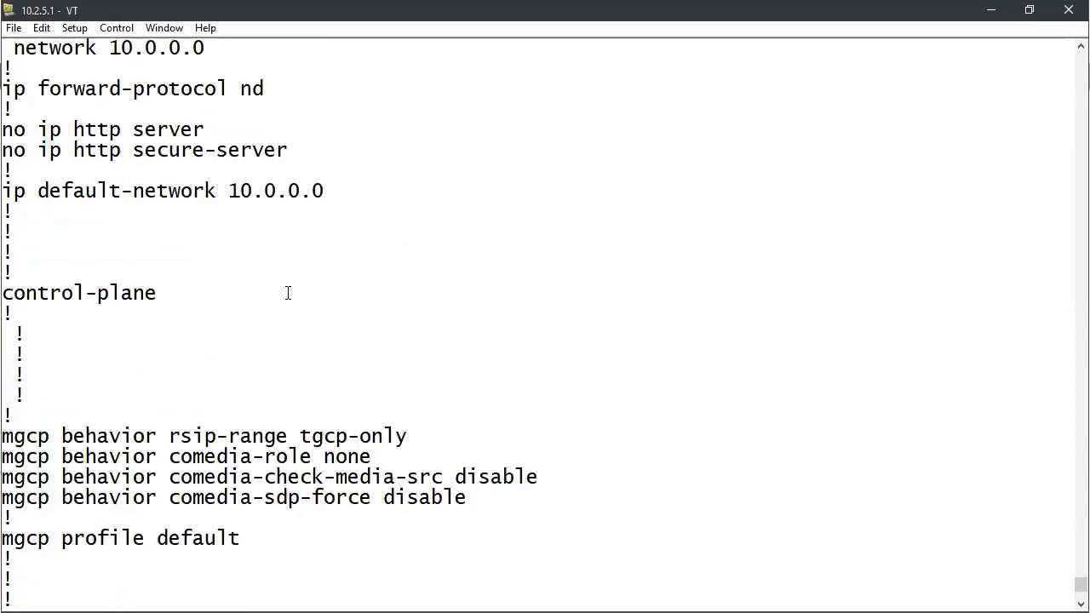
{"action": "key", "text": "space"}
{"action": "scroll", "coordinate": [288, 293], "scroll_direction": "up", "scroll_amount": 1}
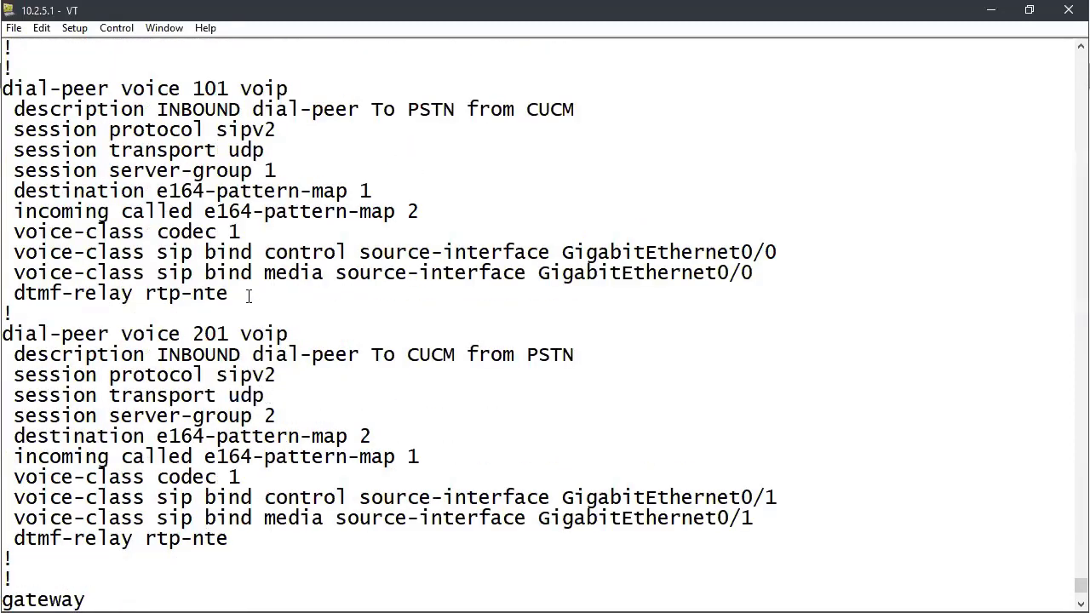
{"action": "left_click_drag", "start_coordinate": [247, 295], "coordinate": [8, 101]}
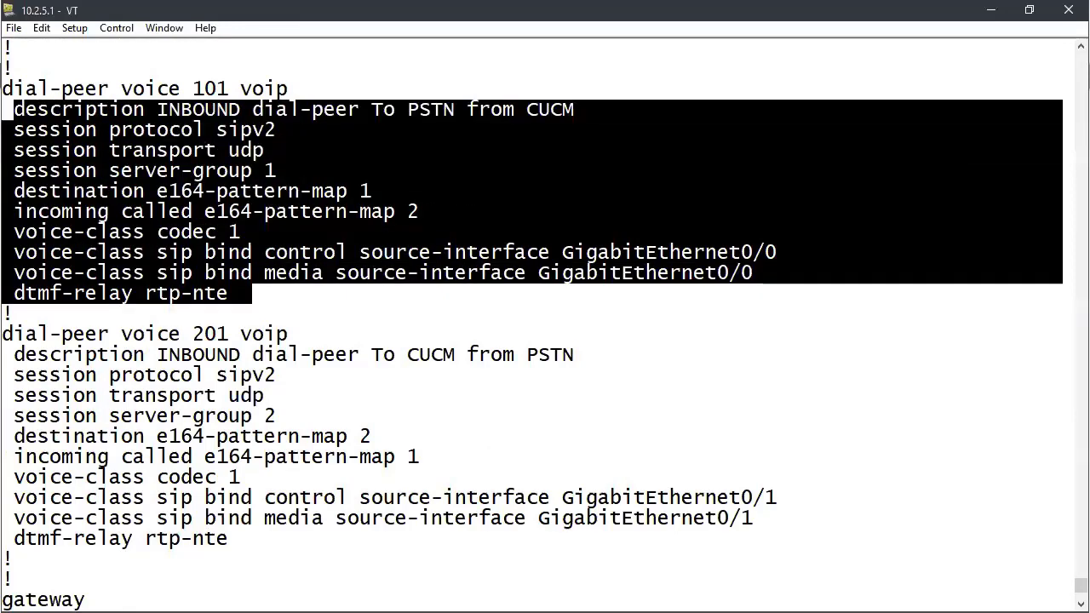
{"action": "left_click_drag", "start_coordinate": [217, 313], "coordinate": [247, 543]}
{"action": "left_click", "coordinate": [247, 543]}
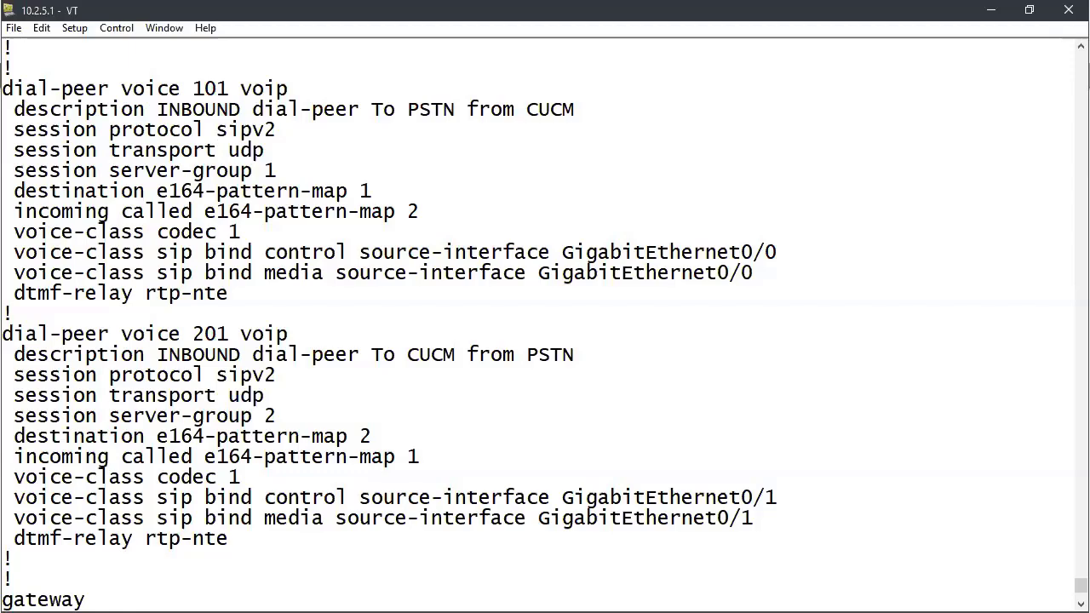
Switch to Cisco Unified CM Administration and start a new trunk of type SIP Trunk.
{"action": "key", "text": "alt+Tab"}
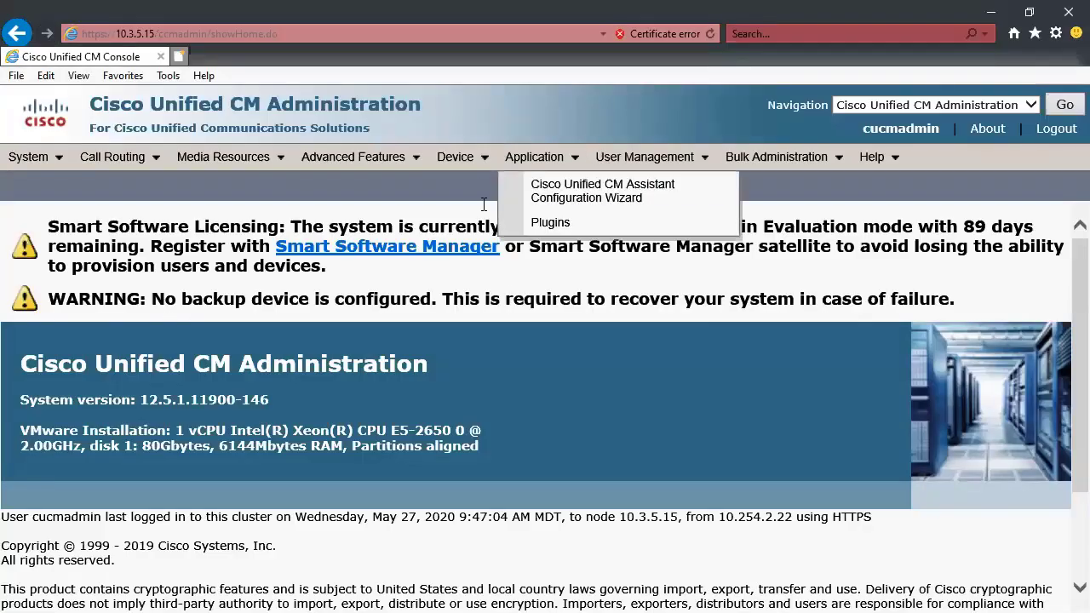
{"action": "mouse_move", "coordinate": [455, 156]}
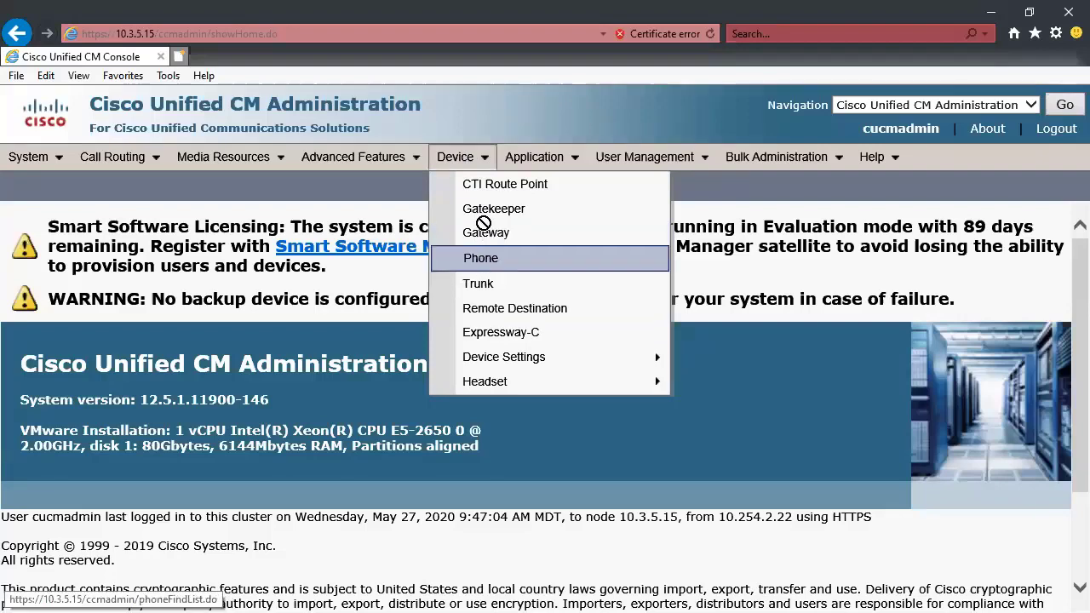
{"action": "left_click", "coordinate": [479, 284]}
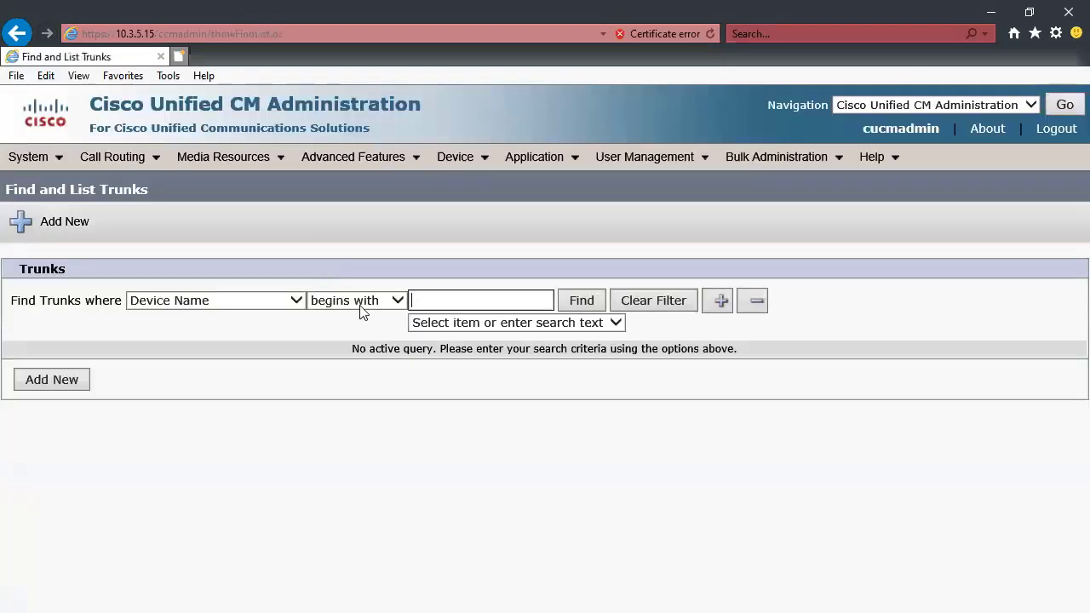
{"action": "left_click", "coordinate": [51, 385]}
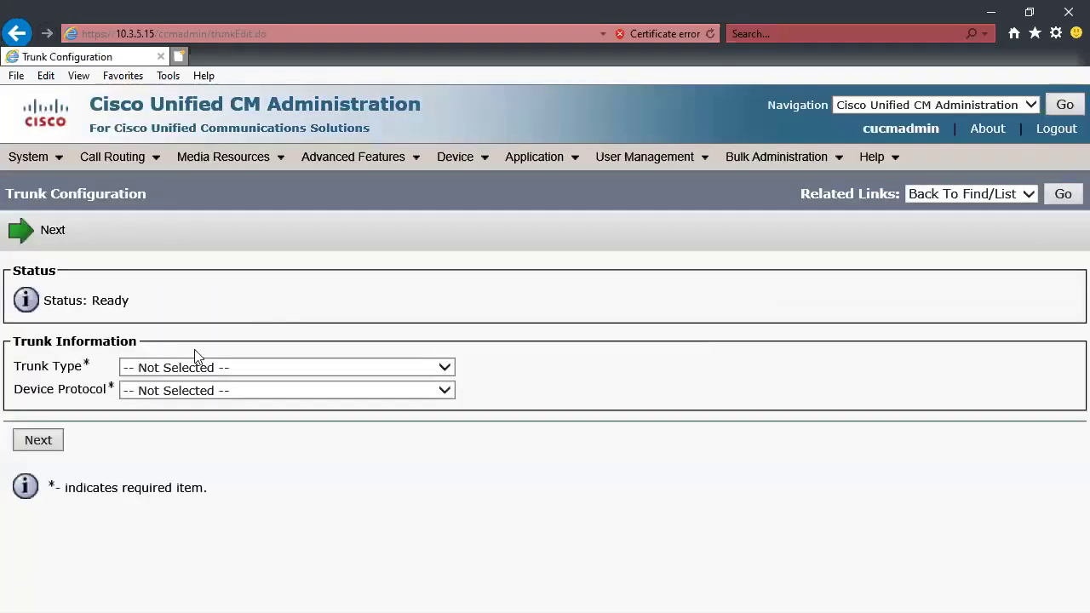
{"action": "left_click", "coordinate": [189, 368]}
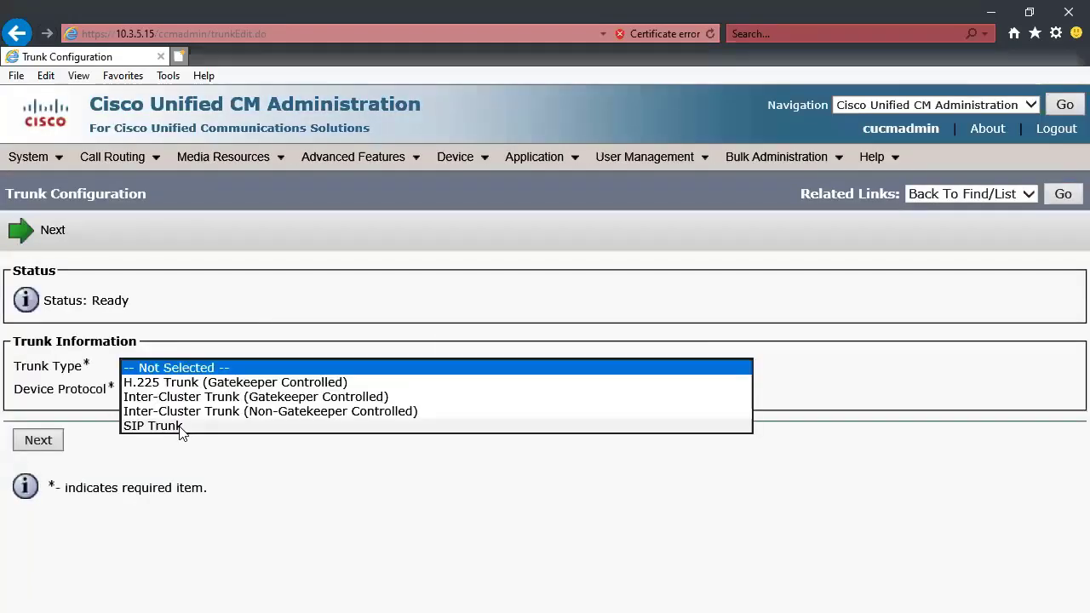
{"action": "left_click", "coordinate": [181, 429]}
{"action": "left_click", "coordinate": [47, 464]}
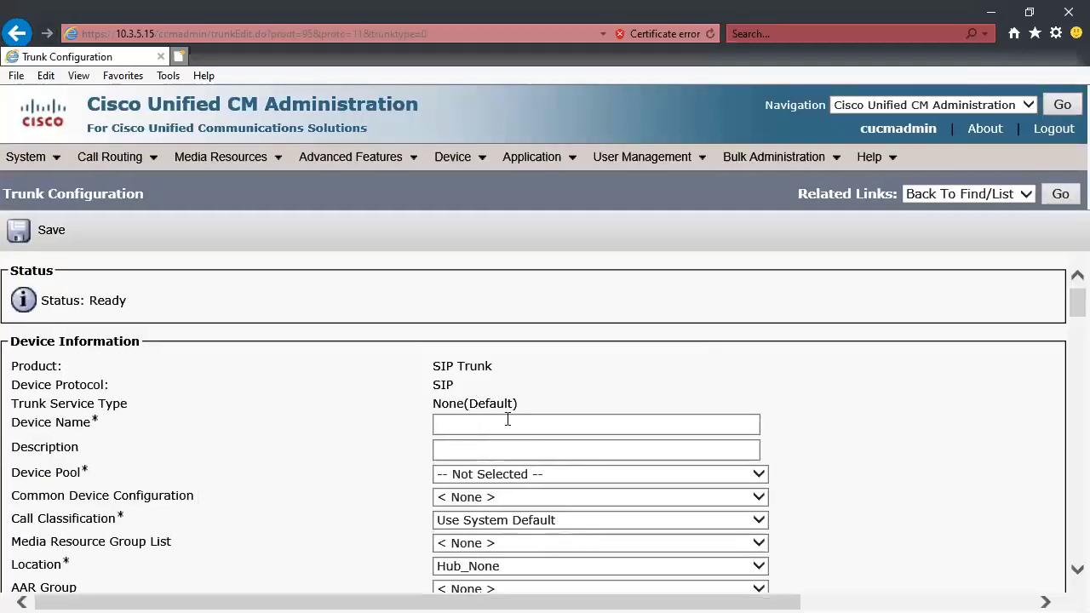
Set the trunk's device name and description to CUBE and its device pool to Default.
{"action": "left_click", "coordinate": [478, 426]}
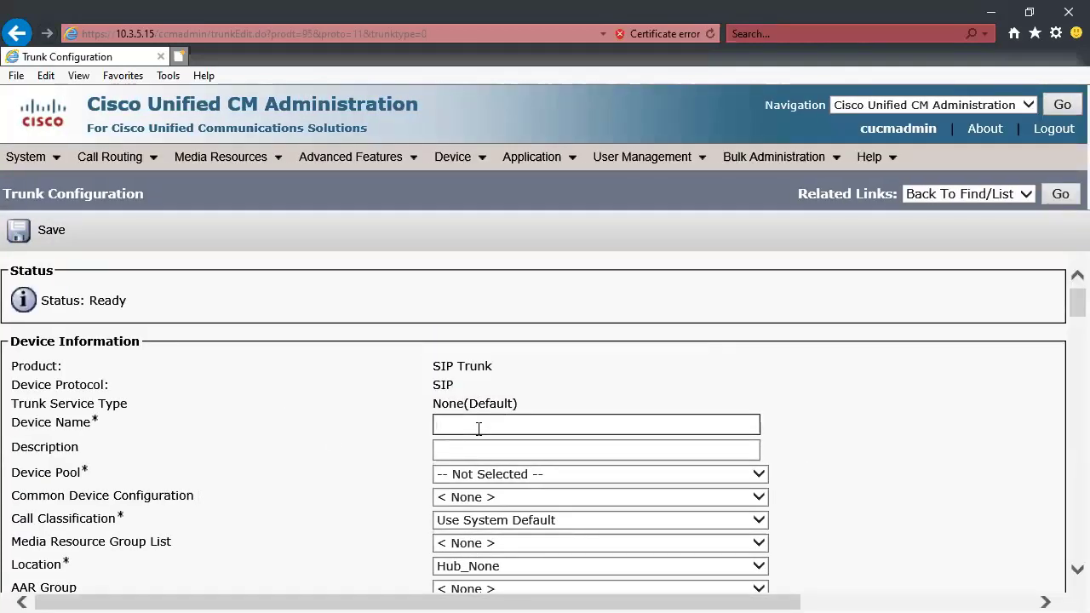
{"action": "type", "text": "CUBE"}
{"action": "left_click", "coordinate": [389, 473]}
{"action": "scroll", "coordinate": [389, 472], "scroll_direction": "down", "scroll_amount": 3}
{"action": "left_click", "coordinate": [519, 371]}
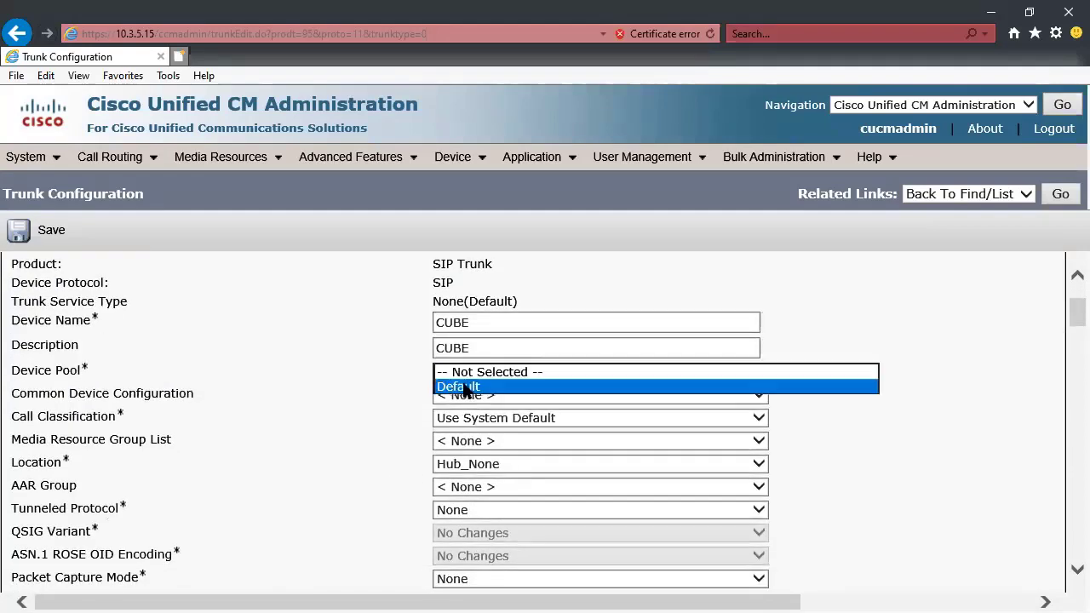
{"action": "left_click", "coordinate": [445, 385]}
Set Significant Digits for the trunk's inbound calls to 4.
{"action": "scroll", "coordinate": [383, 401], "scroll_direction": "down", "scroll_amount": 3}
{"action": "scroll", "coordinate": [383, 401], "scroll_direction": "down", "scroll_amount": 15}
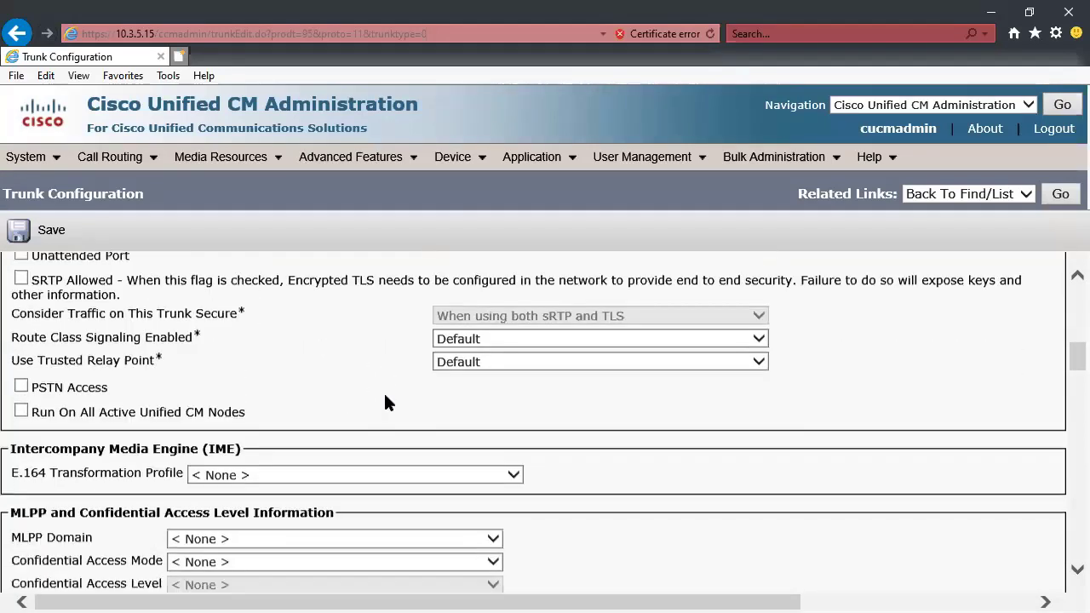
{"action": "scroll", "coordinate": [383, 401], "scroll_direction": "down", "scroll_amount": 2}
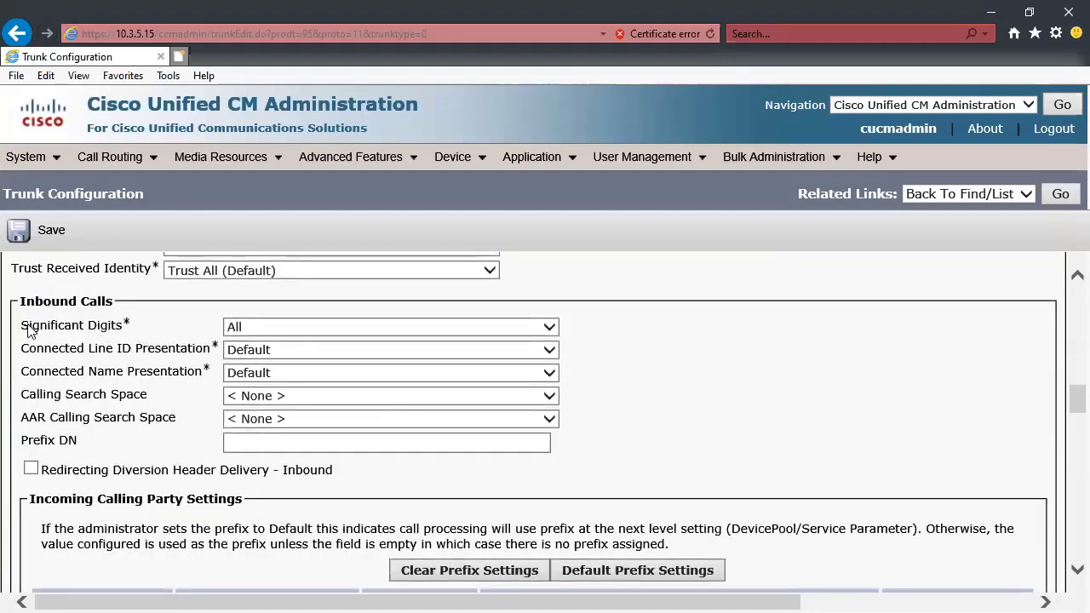
{"action": "left_click_drag", "start_coordinate": [29, 325], "coordinate": [180, 330]}
{"action": "left_click", "coordinate": [258, 328]}
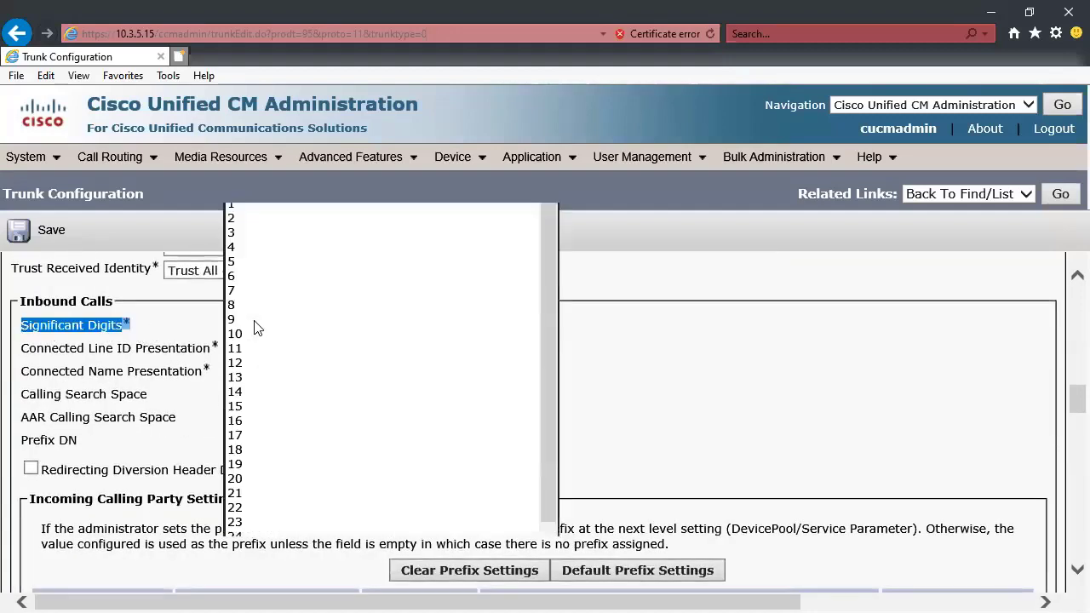
{"action": "left_click", "coordinate": [245, 247]}
{"action": "left_click", "coordinate": [685, 314]}
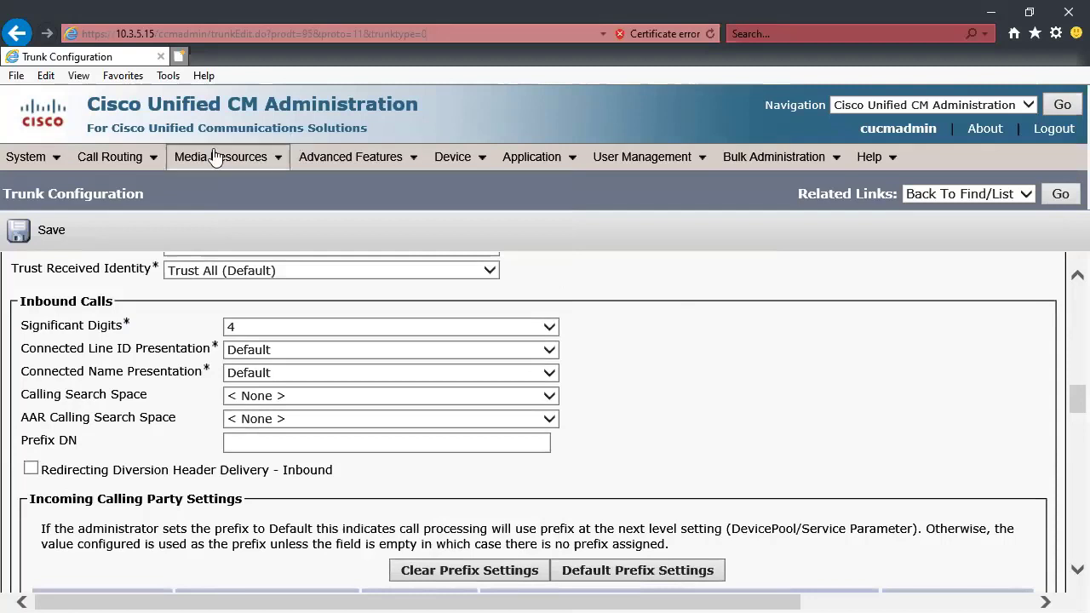
{"action": "left_click_drag", "start_coordinate": [108, 302], "coordinate": [34, 269]}
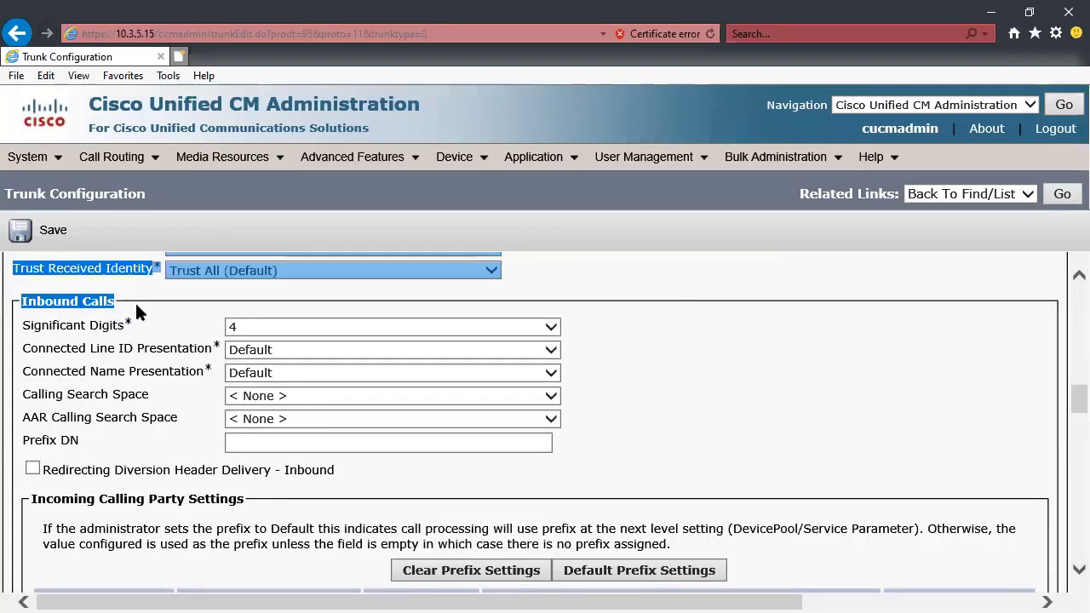
{"action": "left_click", "coordinate": [136, 304]}
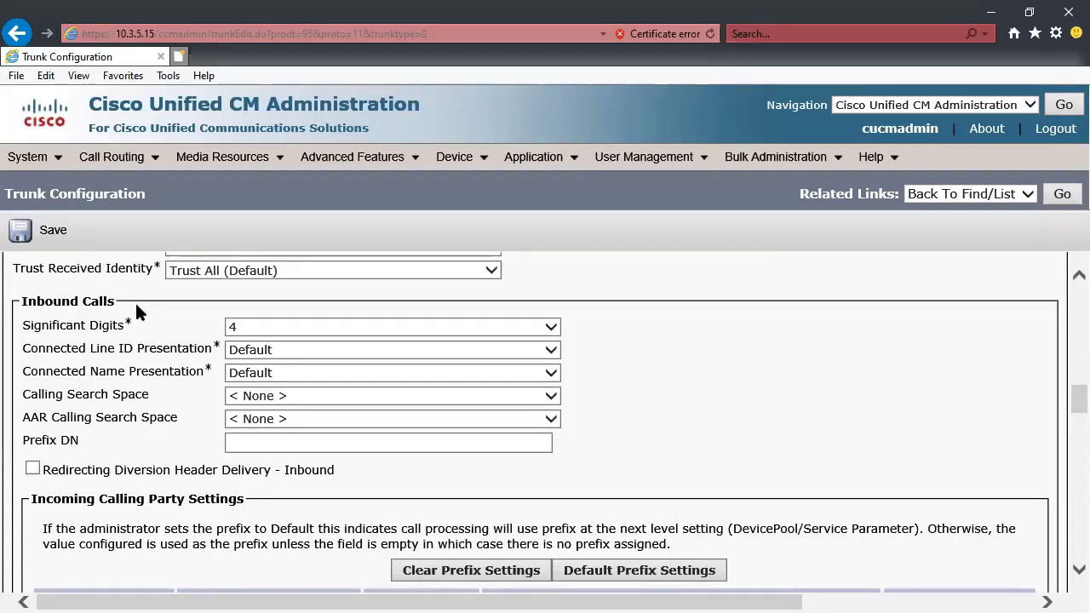
{"action": "key", "text": "ctrl+shift+a"}
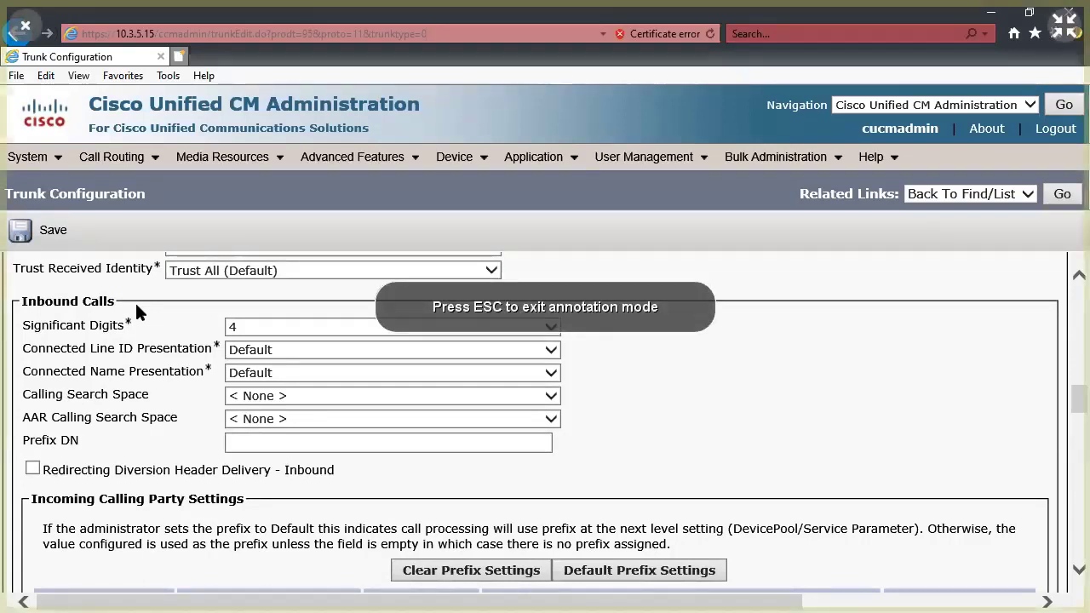
{"action": "mouse_move", "coordinate": [753, 350]}
{"action": "left_mouse_down"}
{"action": "mouse_move", "coordinate": [841, 346]}
{"action": "mouse_move", "coordinate": [758, 370]}
{"action": "mouse_move", "coordinate": [849, 357]}
{"action": "left_mouse_up"}
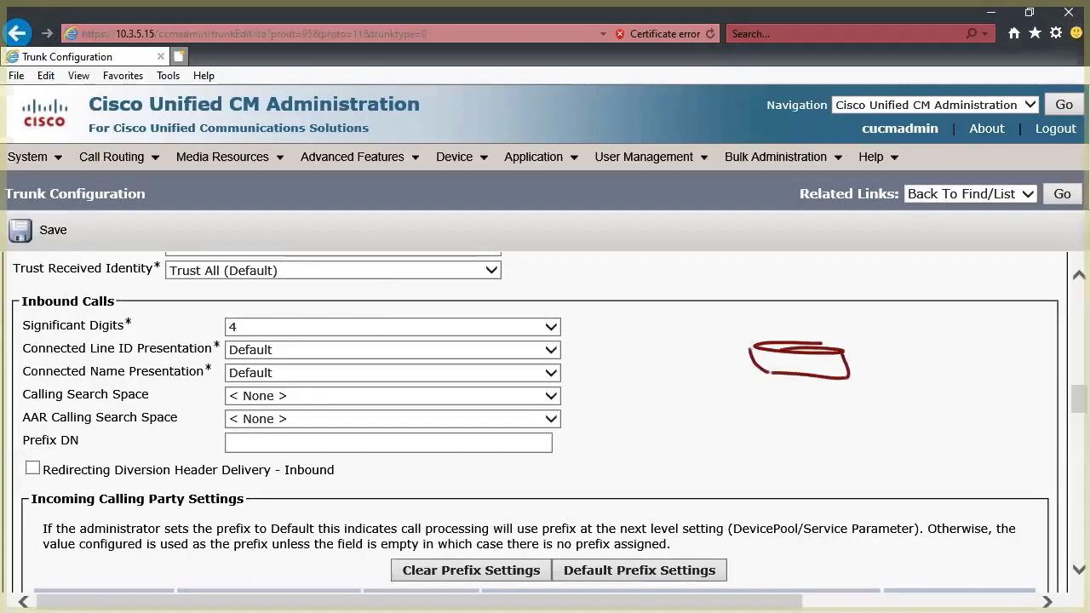
{"action": "left_click_drag", "start_coordinate": [1015, 348], "coordinate": [890, 342]}
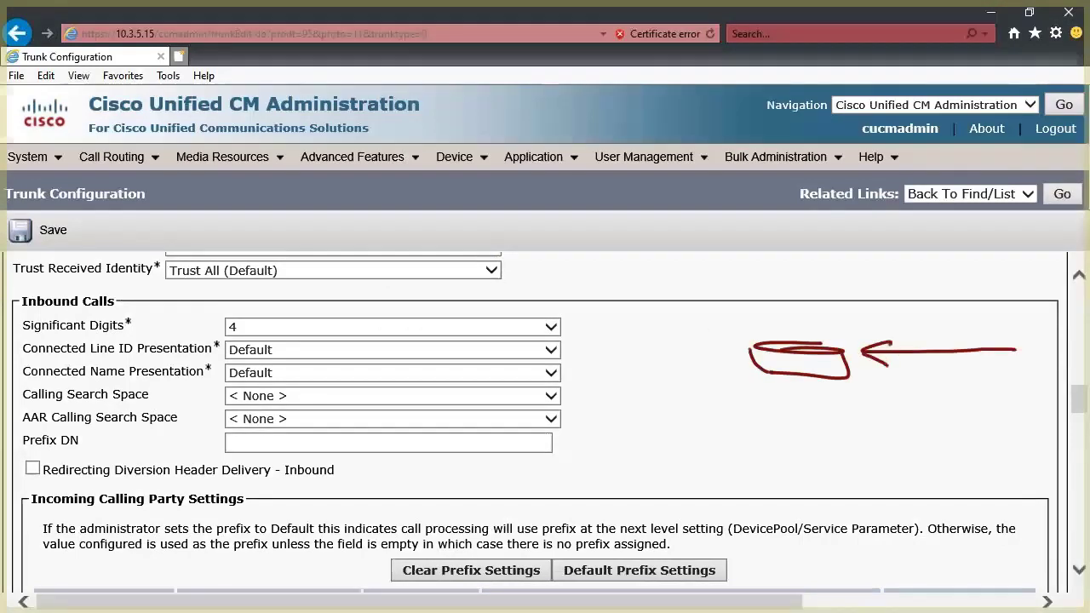
{"action": "mouse_move", "coordinate": [810, 414]}
{"action": "left_mouse_down"}
{"action": "mouse_move", "coordinate": [791, 416]}
{"action": "mouse_move", "coordinate": [790, 433]}
{"action": "left_mouse_up"}
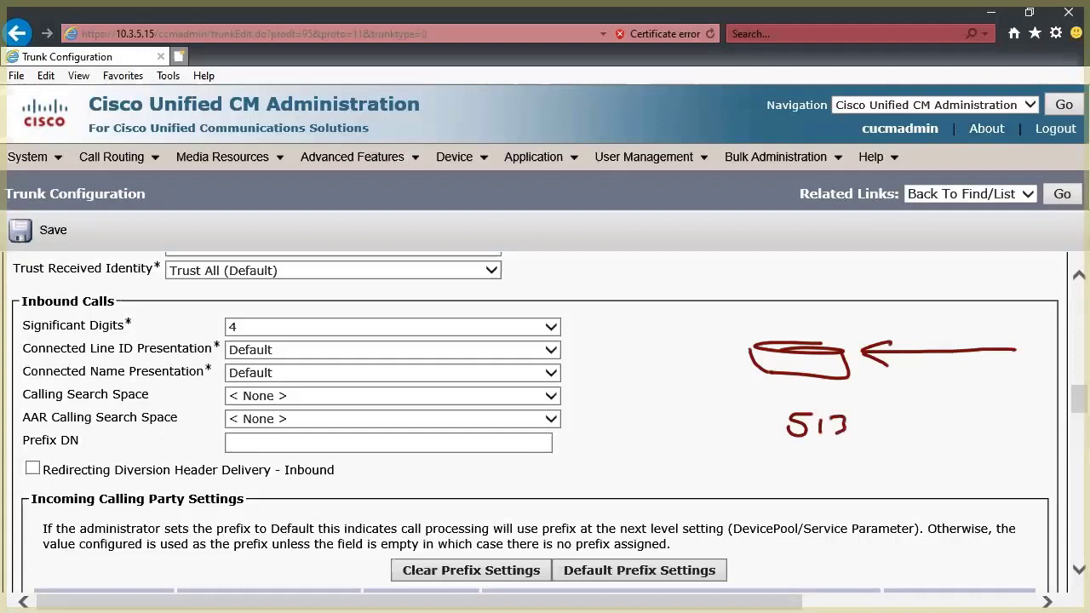
{"action": "left_click_drag", "start_coordinate": [852, 416], "coordinate": [850, 434]}
{"action": "mouse_move", "coordinate": [866, 419]}
{"action": "left_mouse_down"}
{"action": "mouse_move", "coordinate": [886, 417]}
{"action": "mouse_move", "coordinate": [888, 434]}
{"action": "left_mouse_up"}
{"action": "left_click_drag", "start_coordinate": [917, 414], "coordinate": [934, 427]}
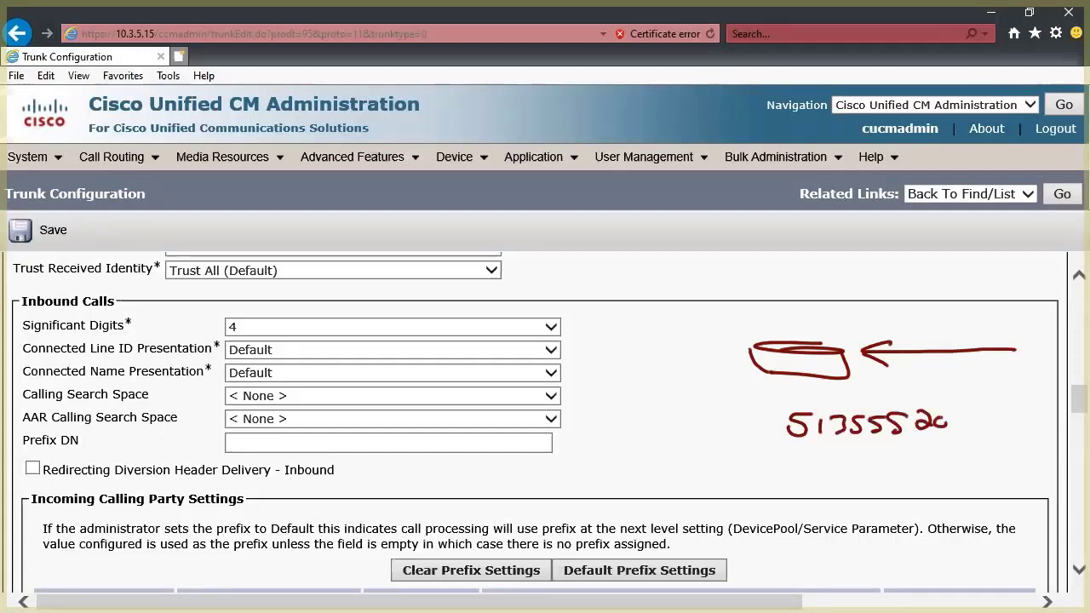
{"action": "mouse_move", "coordinate": [729, 360]}
{"action": "left_mouse_down"}
{"action": "mouse_move", "coordinate": [582, 368]}
{"action": "mouse_move", "coordinate": [629, 380]}
{"action": "left_mouse_up"}
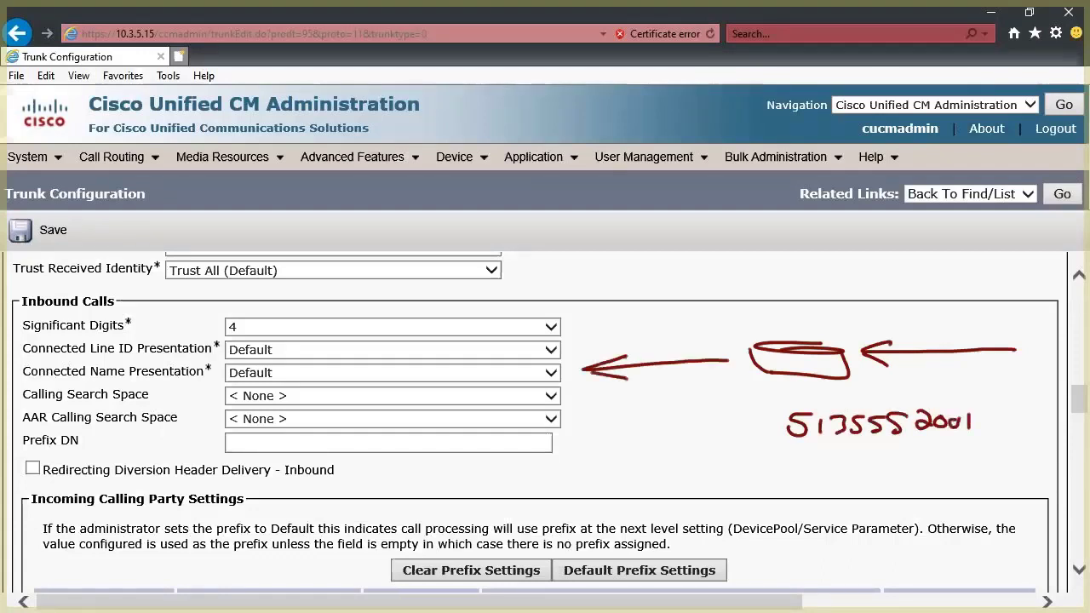
{"action": "mouse_move", "coordinate": [576, 323]}
{"action": "left_mouse_down"}
{"action": "mouse_move", "coordinate": [578, 369]}
{"action": "mouse_move", "coordinate": [509, 322]}
{"action": "mouse_move", "coordinate": [563, 339]}
{"action": "mouse_move", "coordinate": [532, 366]}
{"action": "left_mouse_up"}
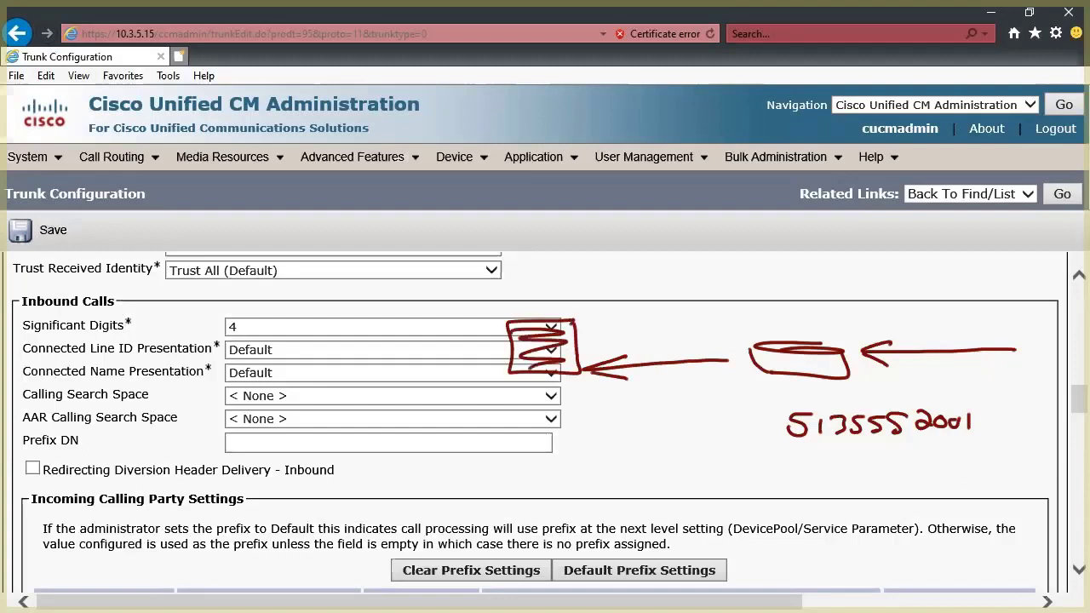
{"action": "left_click_drag", "start_coordinate": [557, 470], "coordinate": [536, 500]}
{"action": "left_click_drag", "start_coordinate": [559, 471], "coordinate": [584, 504]}
{"action": "mouse_move", "coordinate": [557, 469]}
{"action": "left_mouse_down"}
{"action": "mouse_move", "coordinate": [537, 502]}
{"action": "mouse_move", "coordinate": [583, 506]}
{"action": "mouse_move", "coordinate": [627, 480]}
{"action": "left_mouse_up"}
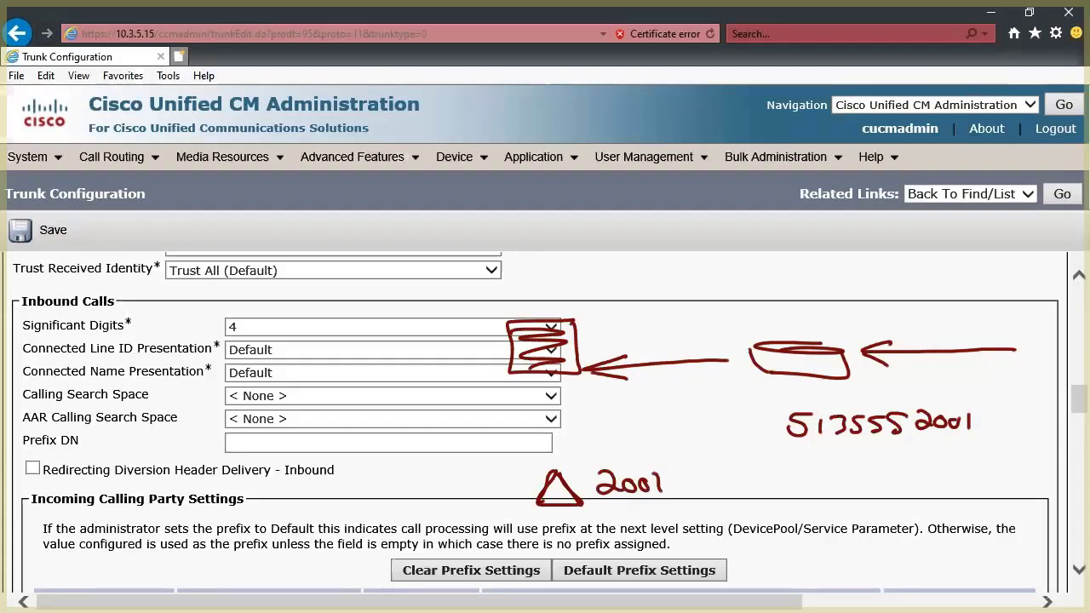
{"action": "left_click_drag", "start_coordinate": [979, 446], "coordinate": [642, 434]}
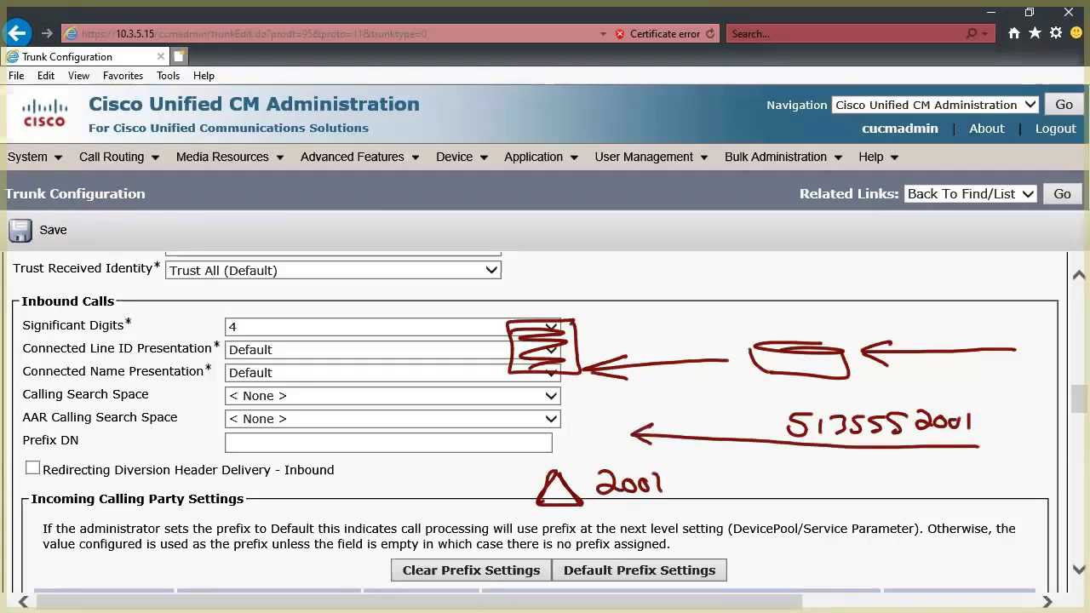
{"action": "mouse_move", "coordinate": [514, 371]}
{"action": "left_mouse_down"}
{"action": "mouse_move", "coordinate": [570, 363]}
{"action": "mouse_move", "coordinate": [545, 330]}
{"action": "left_mouse_up"}
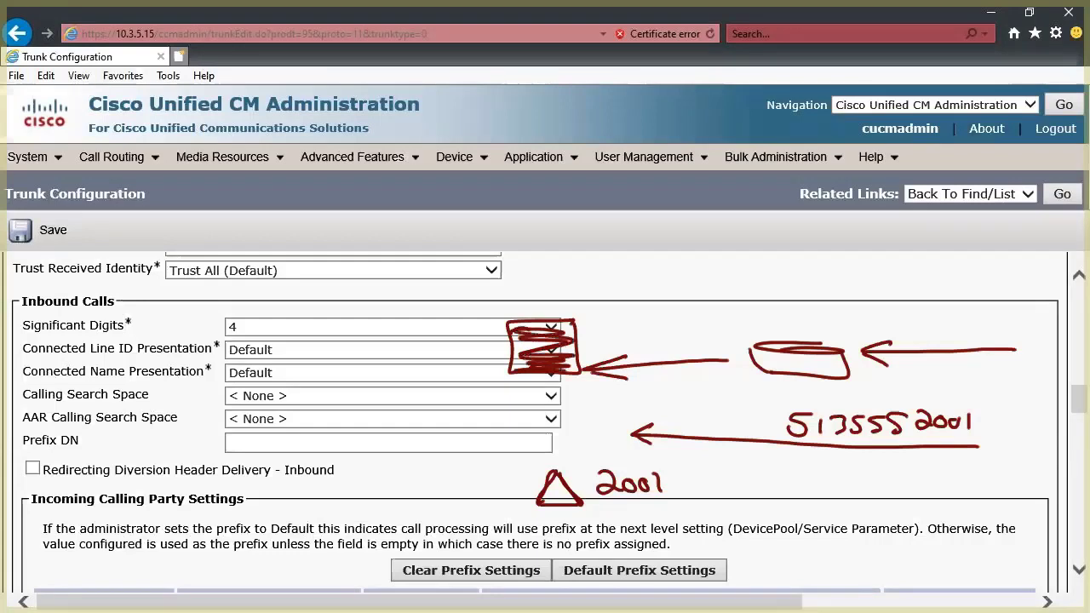
{"action": "mouse_move", "coordinate": [776, 440]}
{"action": "left_mouse_down"}
{"action": "mouse_move", "coordinate": [969, 388]}
{"action": "mouse_move", "coordinate": [783, 450]}
{"action": "left_mouse_up"}
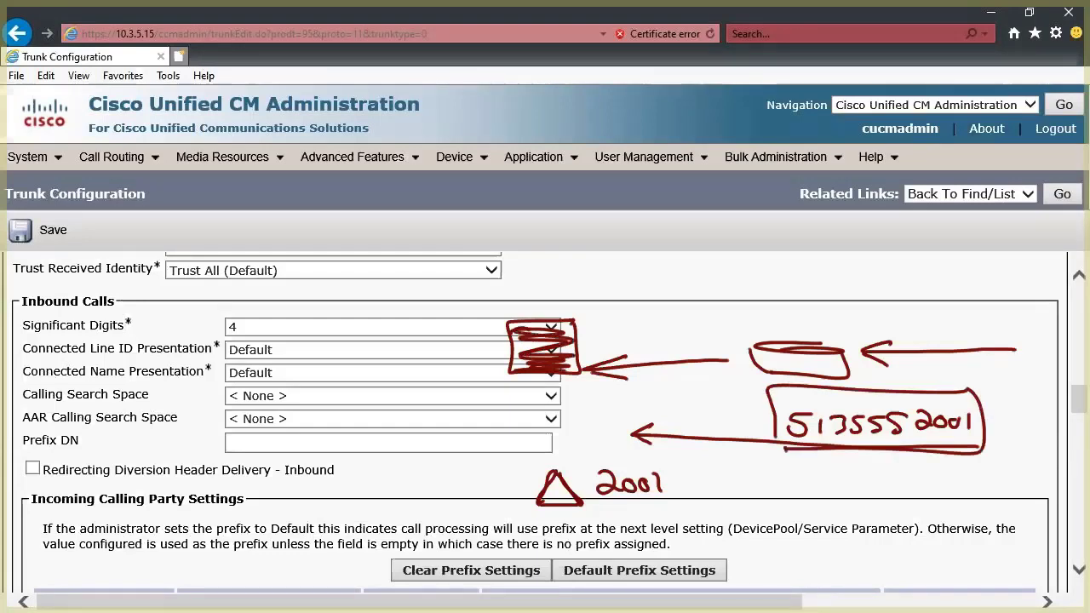
{"action": "mouse_move", "coordinate": [677, 467]}
{"action": "left_mouse_down"}
{"action": "mouse_move", "coordinate": [673, 521]}
{"action": "mouse_move", "coordinate": [637, 455]}
{"action": "mouse_move", "coordinate": [674, 457]}
{"action": "left_mouse_up"}
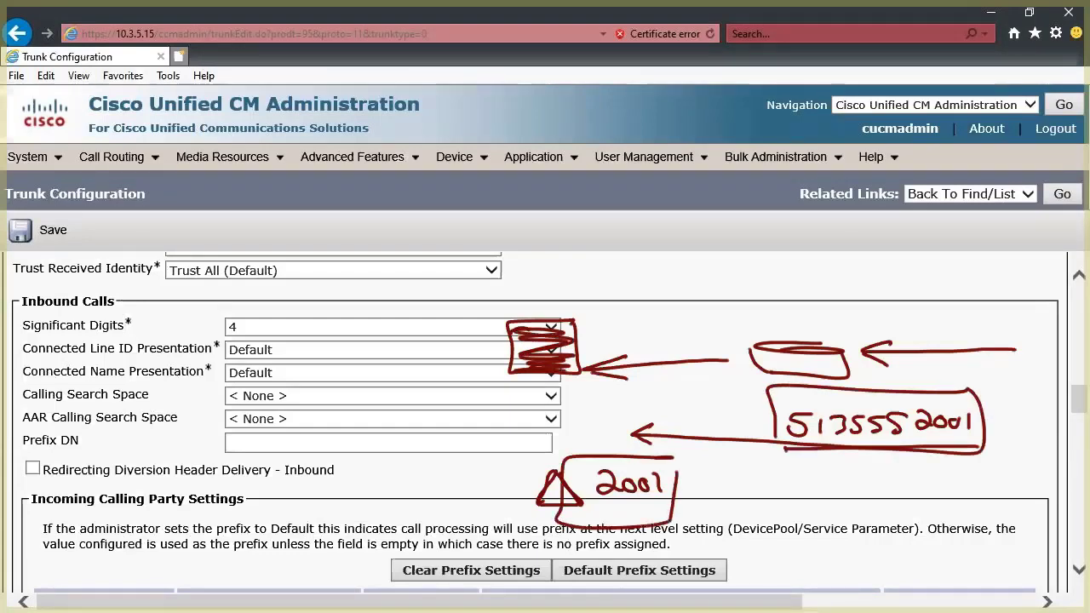
{"action": "key", "text": "ctrl+z"}
{"action": "key", "text": "ctrl+z"}
{"action": "key", "text": "ctrl+z"}
{"action": "key", "text": "ctrl+z"}
{"action": "key", "text": "ctrl+z"}
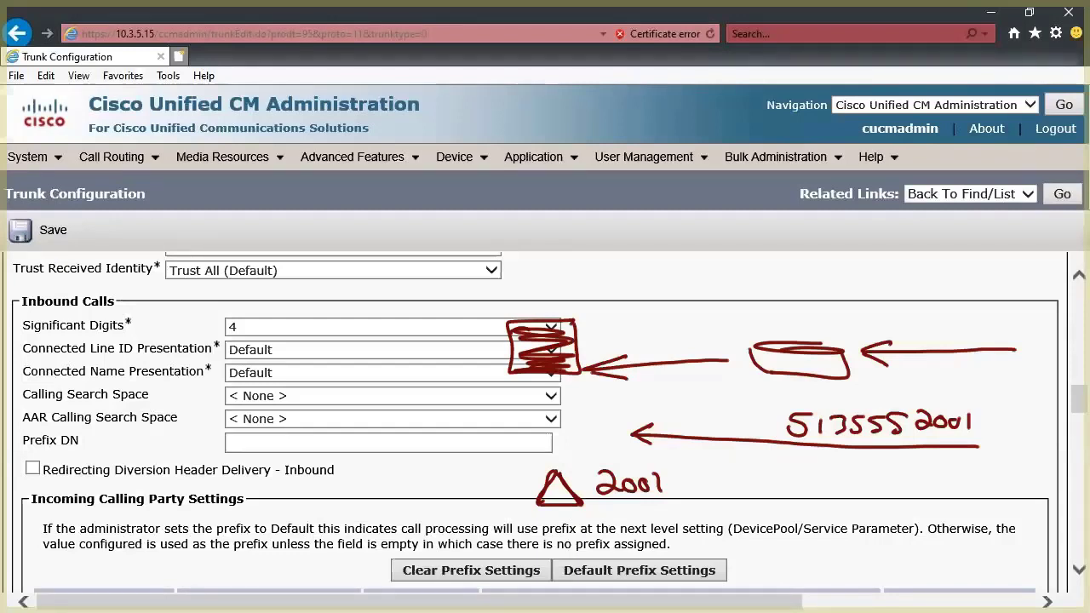
{"action": "mouse_move", "coordinate": [281, 311]}
{"action": "left_mouse_down"}
{"action": "mouse_move", "coordinate": [151, 344]}
{"action": "mouse_move", "coordinate": [25, 312]}
{"action": "mouse_move", "coordinate": [278, 315]}
{"action": "left_mouse_up"}
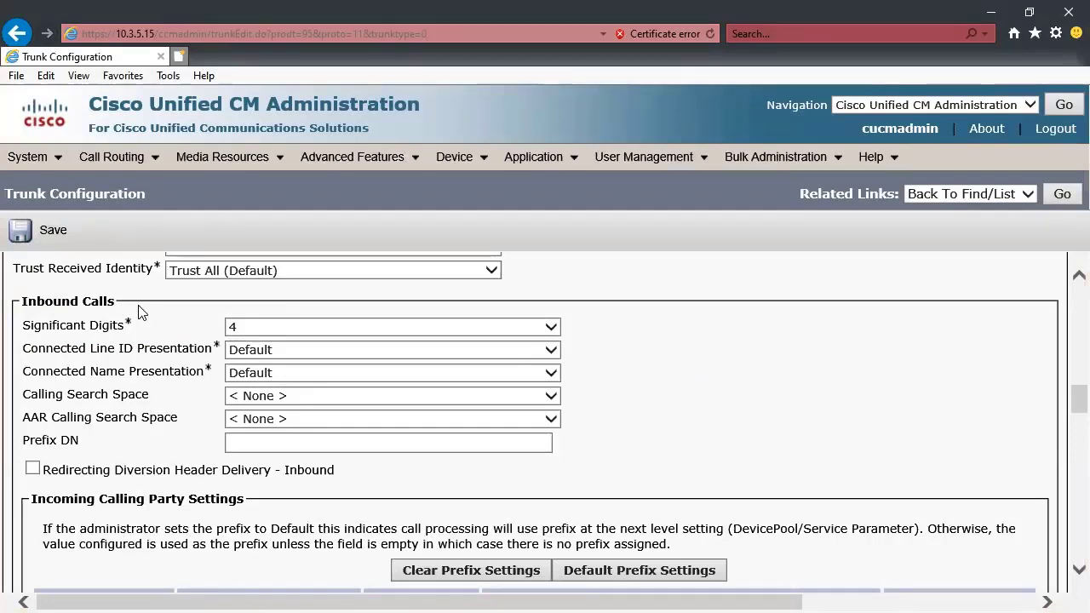
Set the SIP trunk's destination address to 10.2.5.1.
{"action": "scroll", "coordinate": [189, 322], "scroll_direction": "down", "scroll_amount": 10}
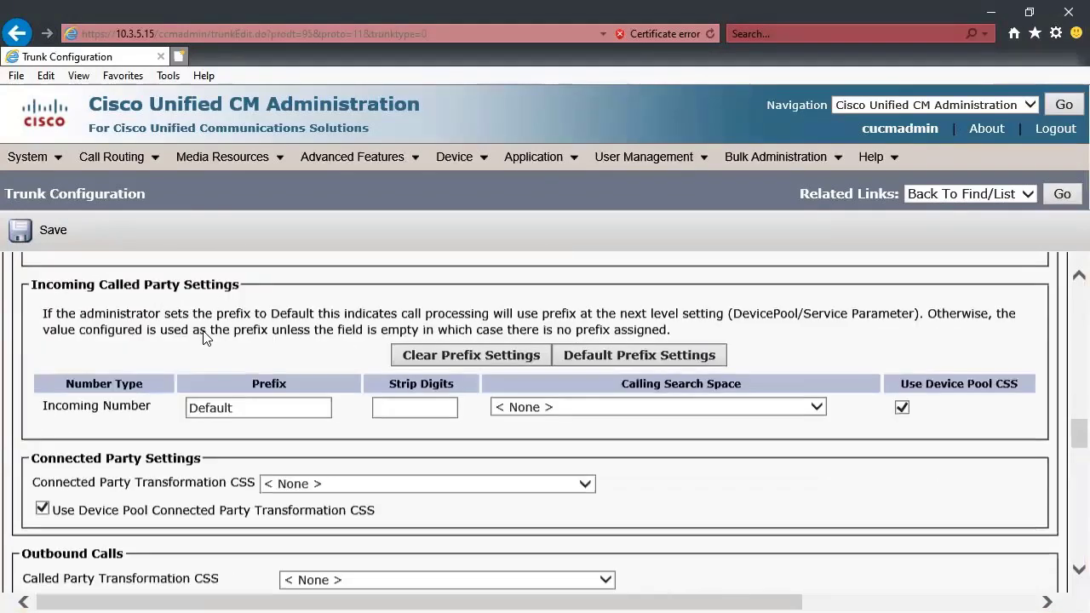
{"action": "scroll", "coordinate": [206, 341], "scroll_direction": "down", "scroll_amount": 4}
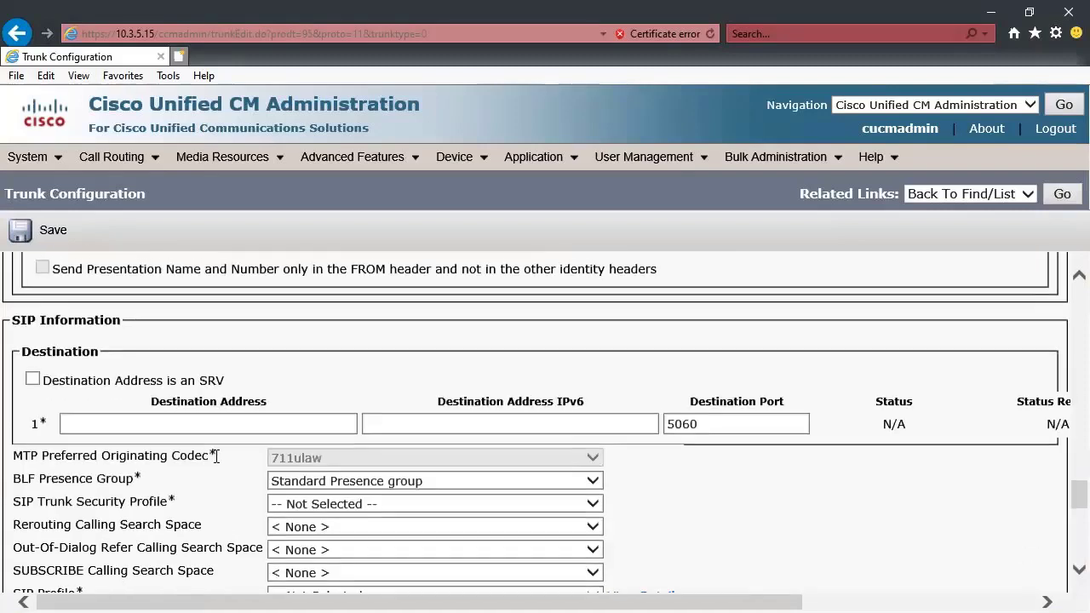
{"action": "left_click", "coordinate": [206, 421]}
{"action": "type", "text": "10"}
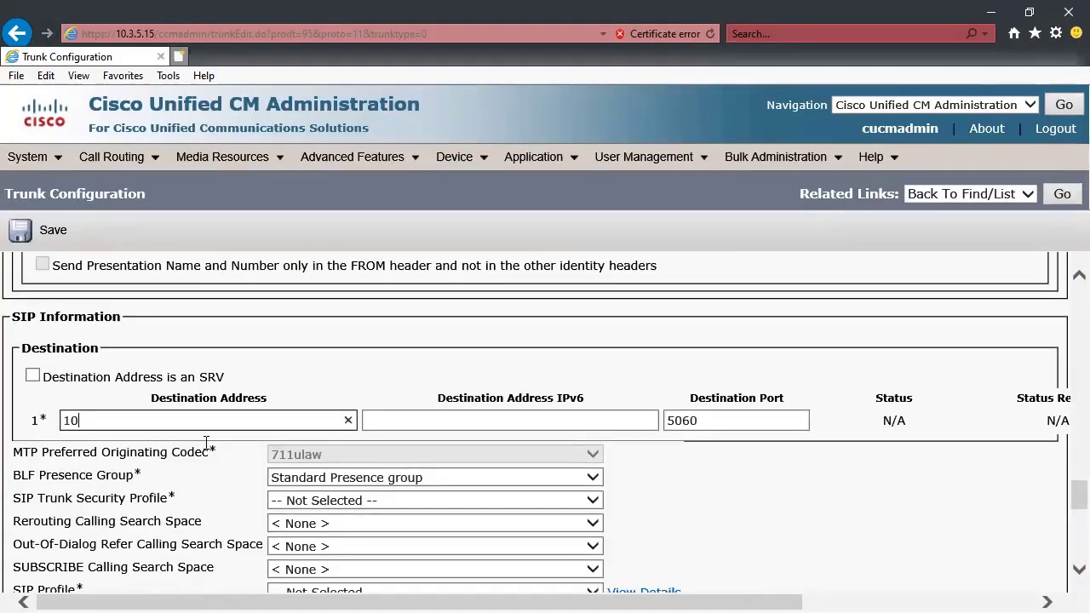
{"action": "type", "text": ".2.5.1"}
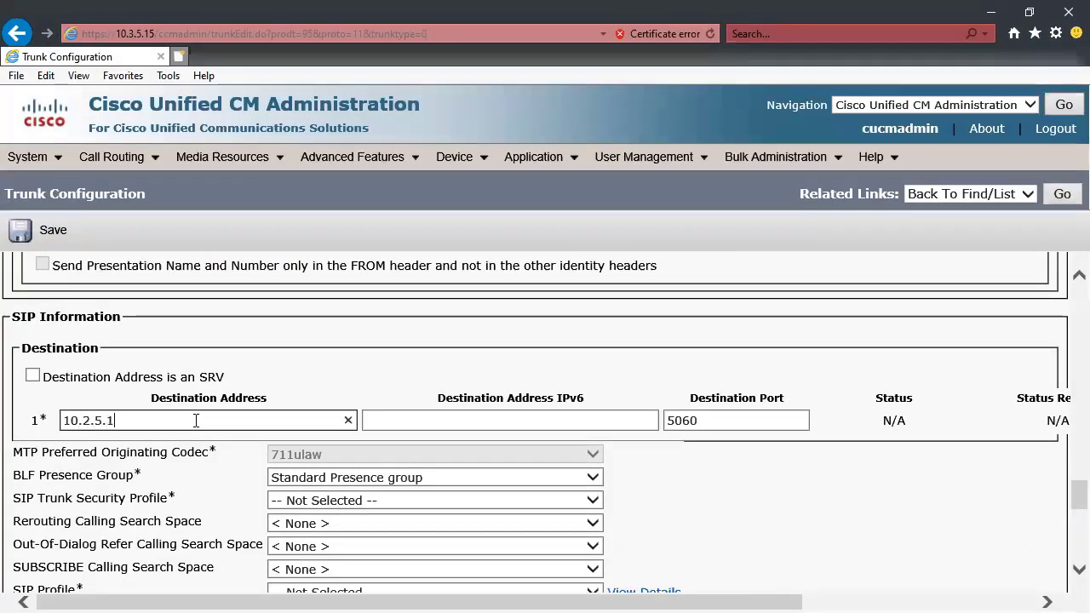
{"action": "key", "text": "ctrl+a"}
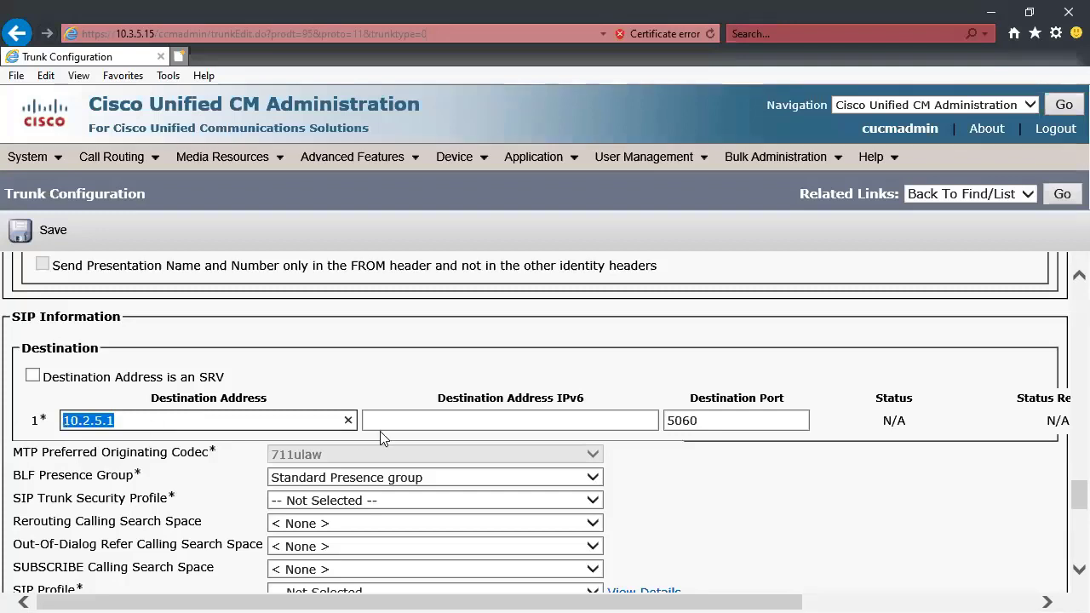
Assign Non Secure SIP Trunk Profile as the trunk's security profile and Standard SIP Profile as its SIP profile, and save the trunk.
{"action": "scroll", "coordinate": [201, 446], "scroll_direction": "down", "scroll_amount": 2}
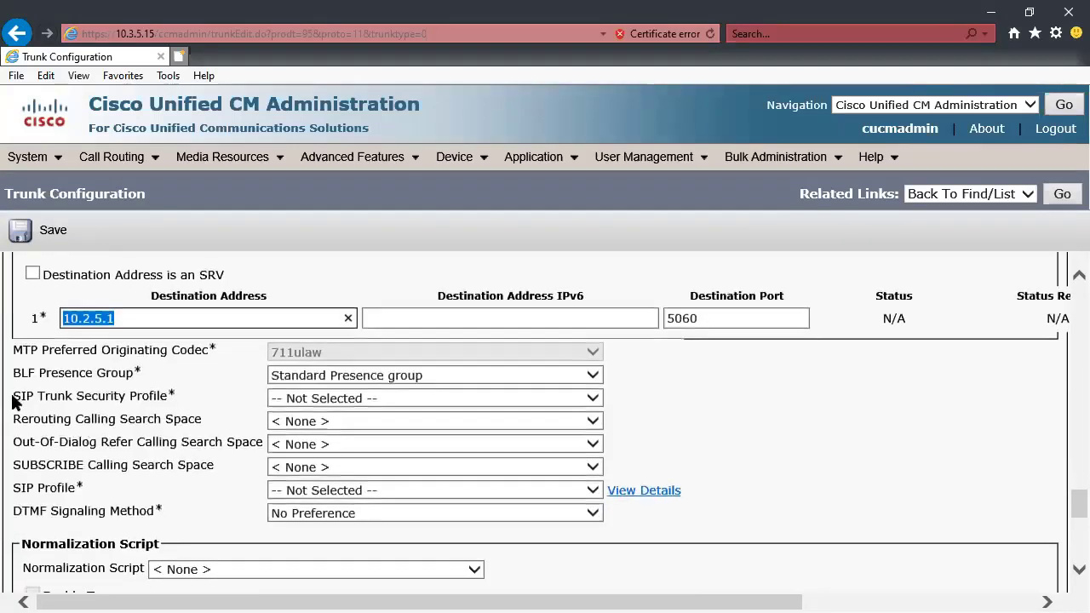
{"action": "left_click_drag", "start_coordinate": [12, 397], "coordinate": [250, 406]}
{"action": "left_click", "coordinate": [349, 399]}
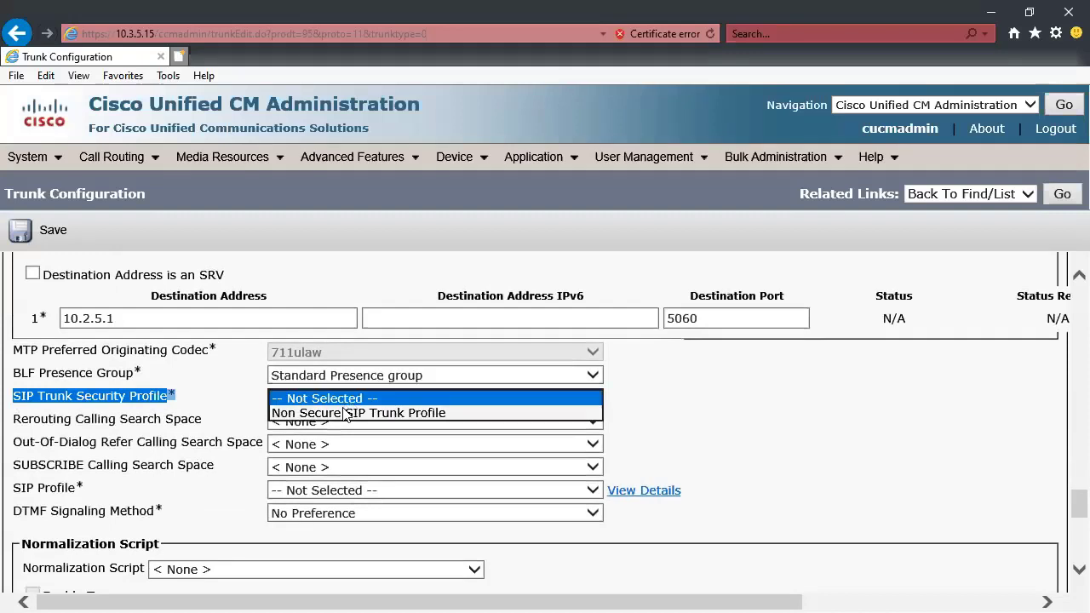
{"action": "left_click", "coordinate": [341, 413]}
{"action": "left_click_drag", "start_coordinate": [33, 488], "coordinate": [95, 496]}
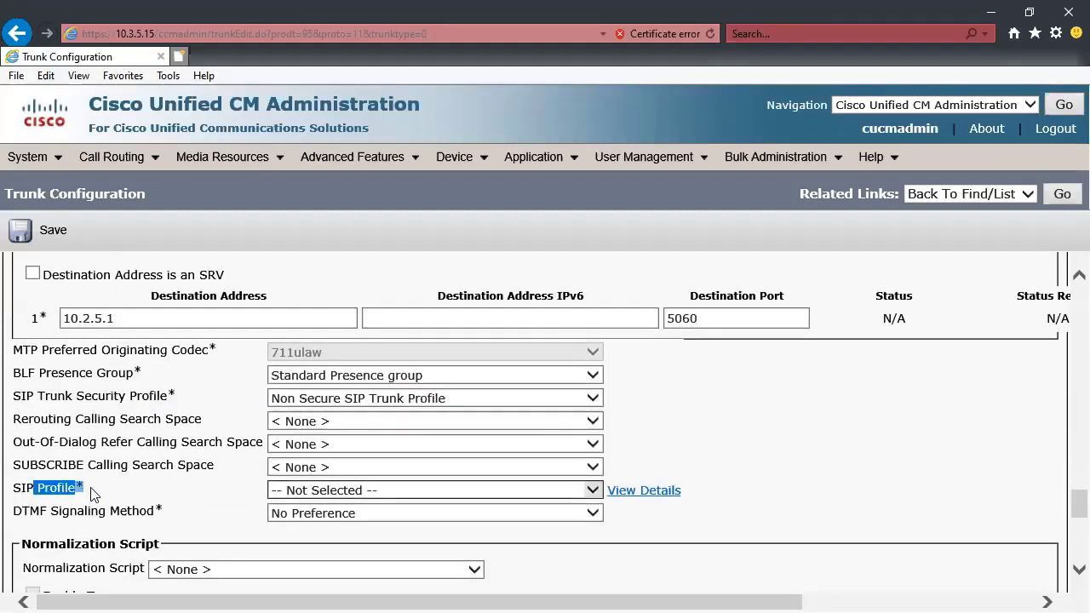
{"action": "left_click", "coordinate": [334, 494]}
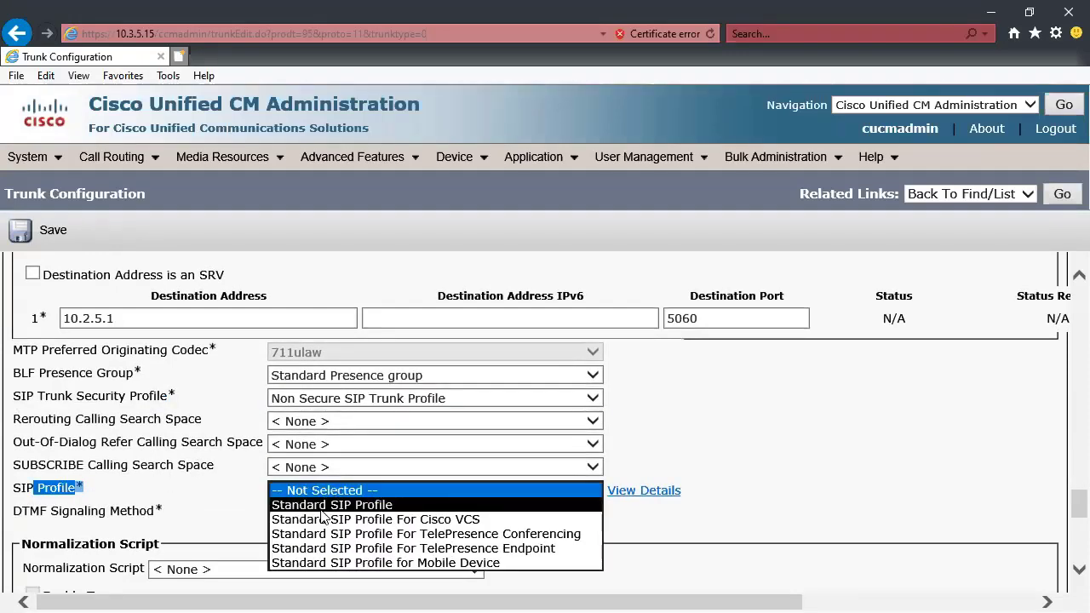
{"action": "left_click", "coordinate": [334, 504]}
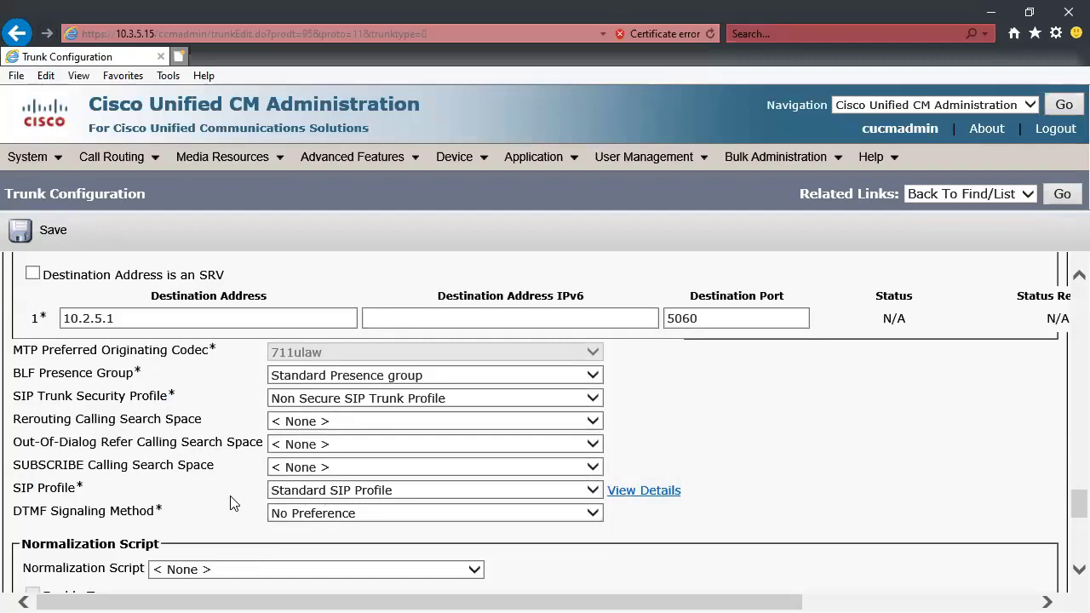
{"action": "left_click", "coordinate": [44, 232]}
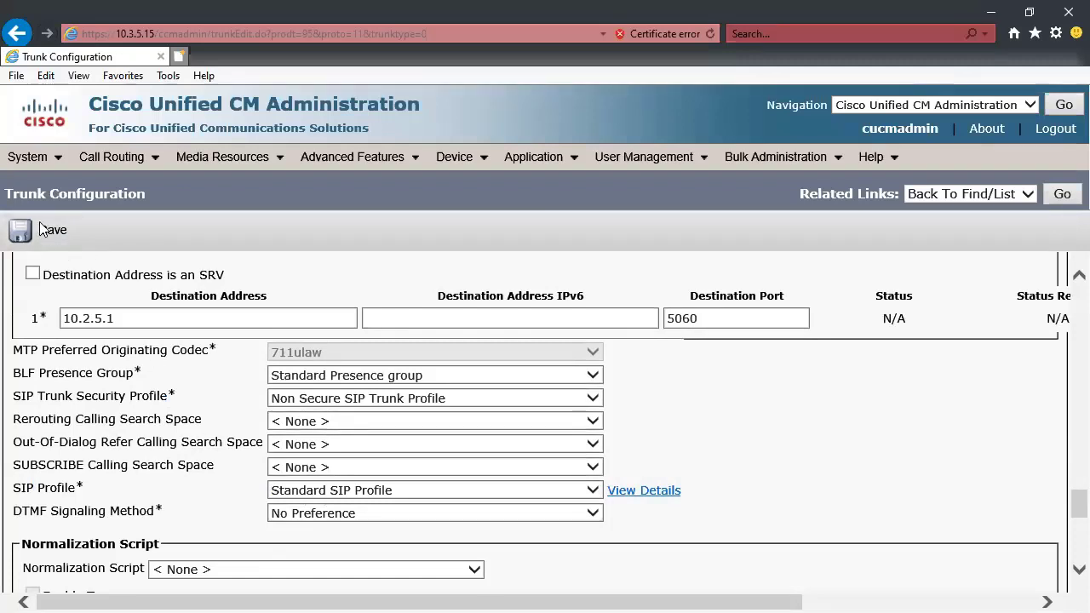
{"action": "left_click", "coordinate": [676, 380]}
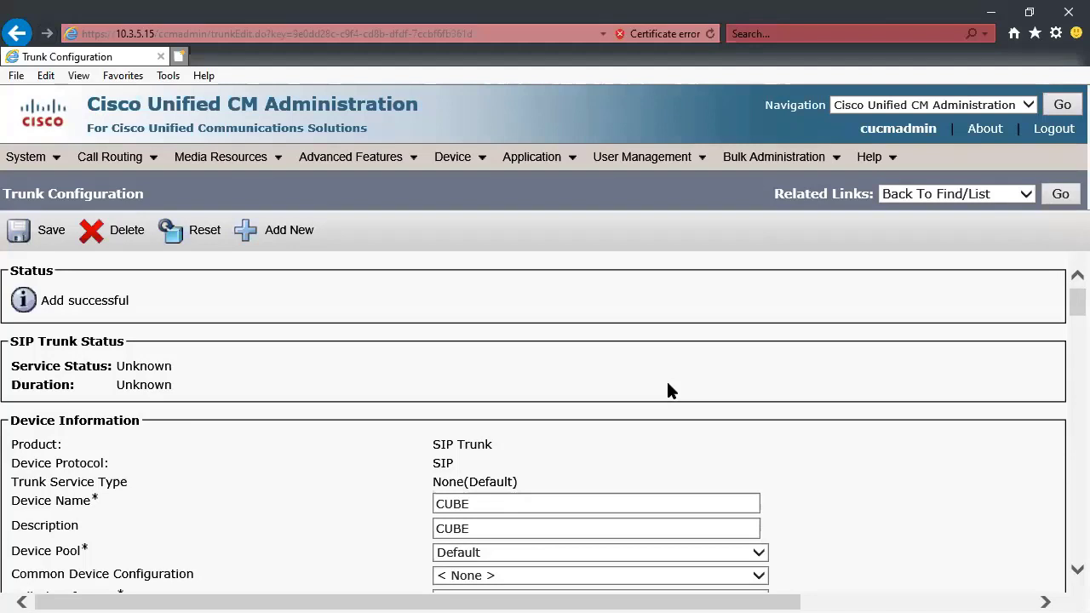
{"action": "key", "text": "ctrl+shift+a"}
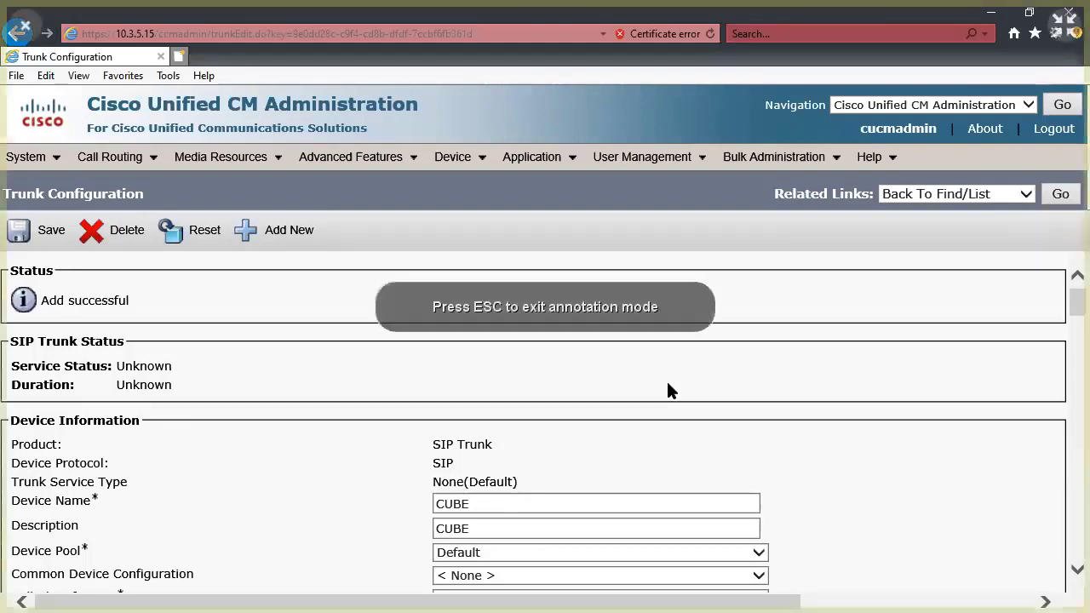
{"action": "left_click_drag", "start_coordinate": [147, 198], "coordinate": [234, 269]}
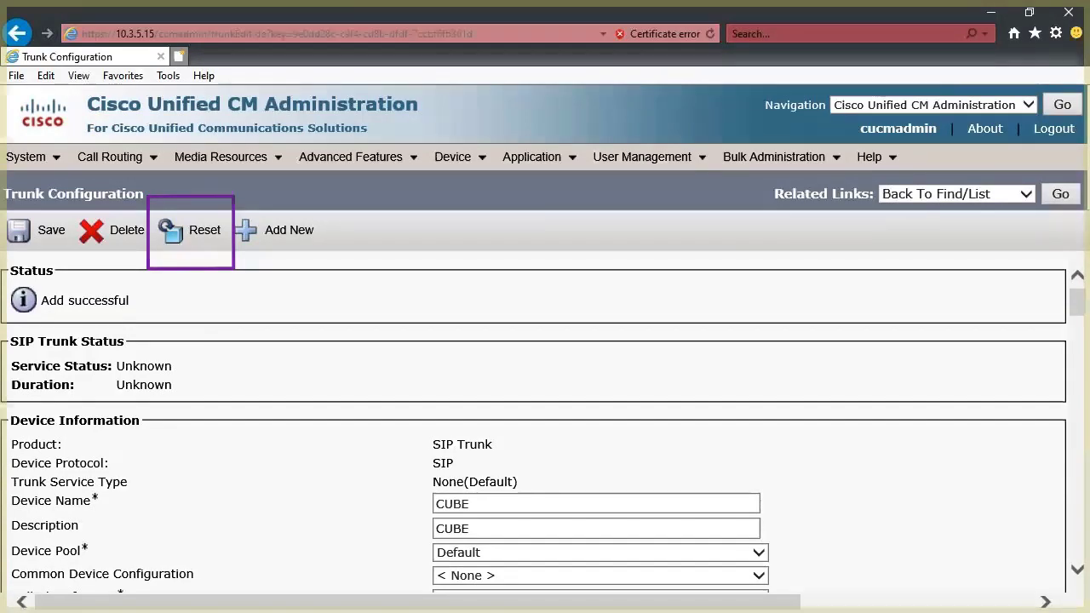
{"action": "key", "text": "Escape"}
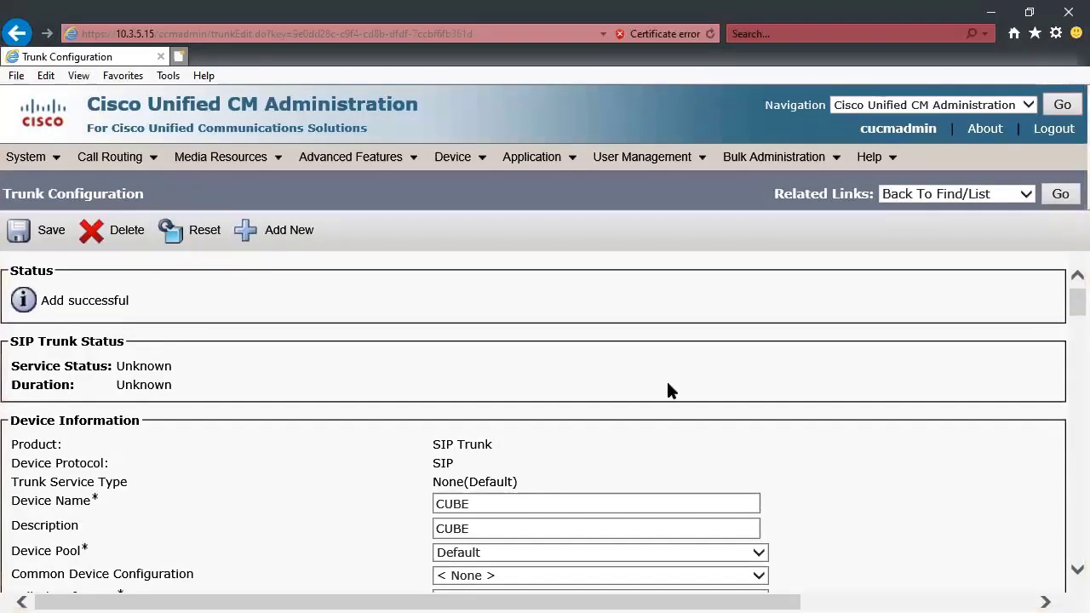
Reset the CUBE SIP trunk and close the device reset window.
{"action": "left_click", "coordinate": [191, 239]}
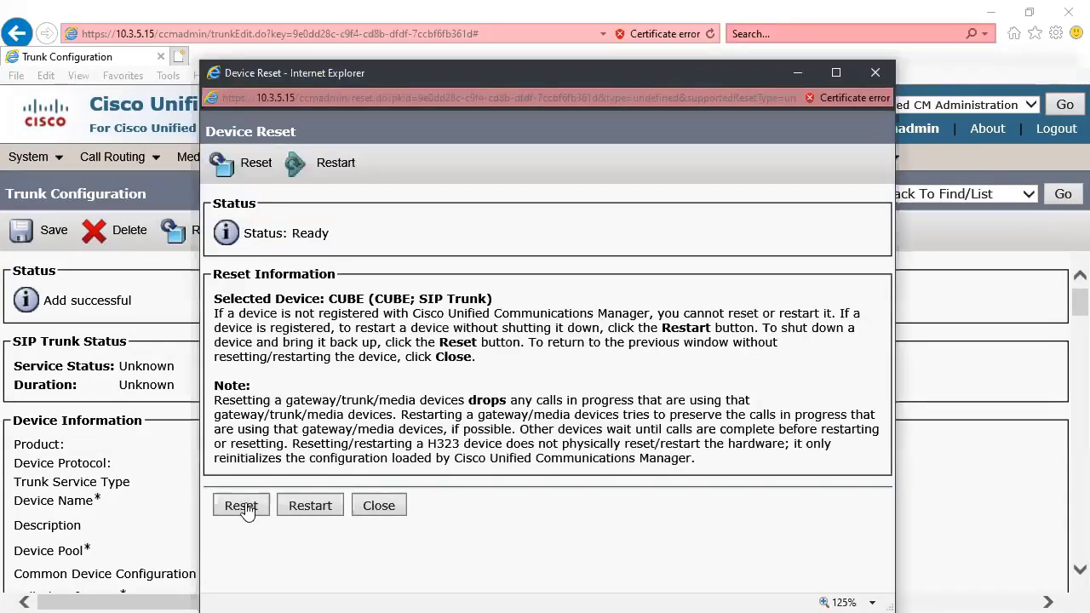
{"action": "left_click_drag", "start_coordinate": [698, 468], "coordinate": [217, 403]}
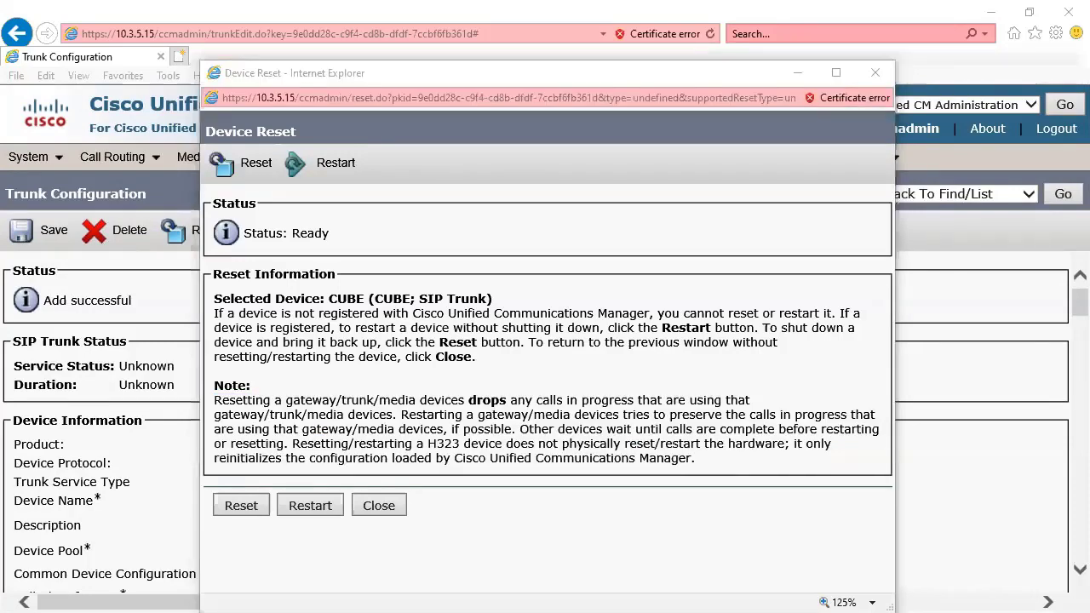
{"action": "left_click", "coordinate": [631, 451]}
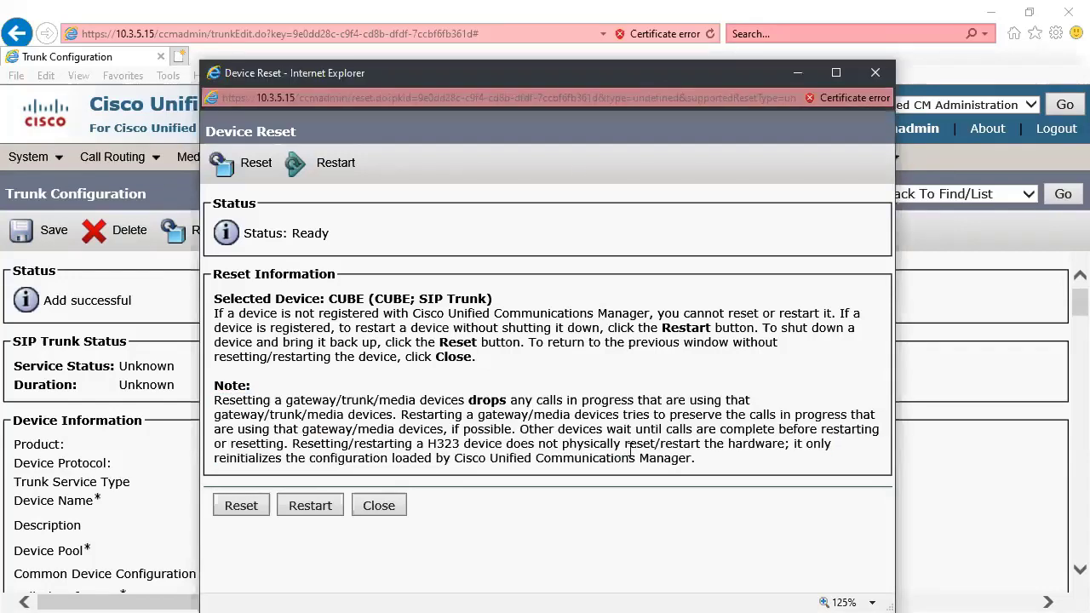
{"action": "left_click", "coordinate": [235, 511]}
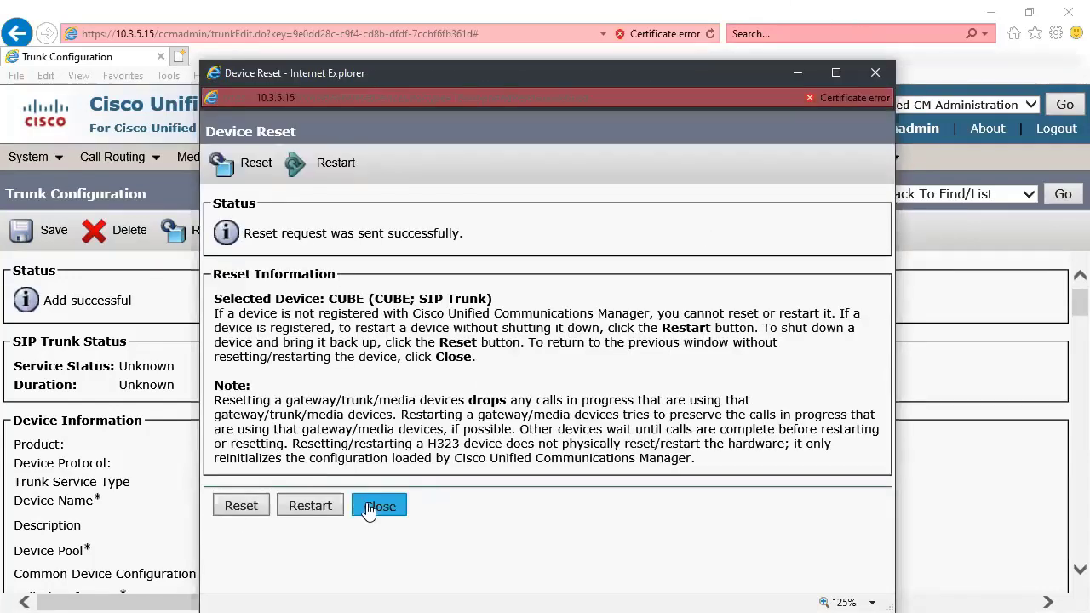
{"action": "left_click", "coordinate": [378, 506]}
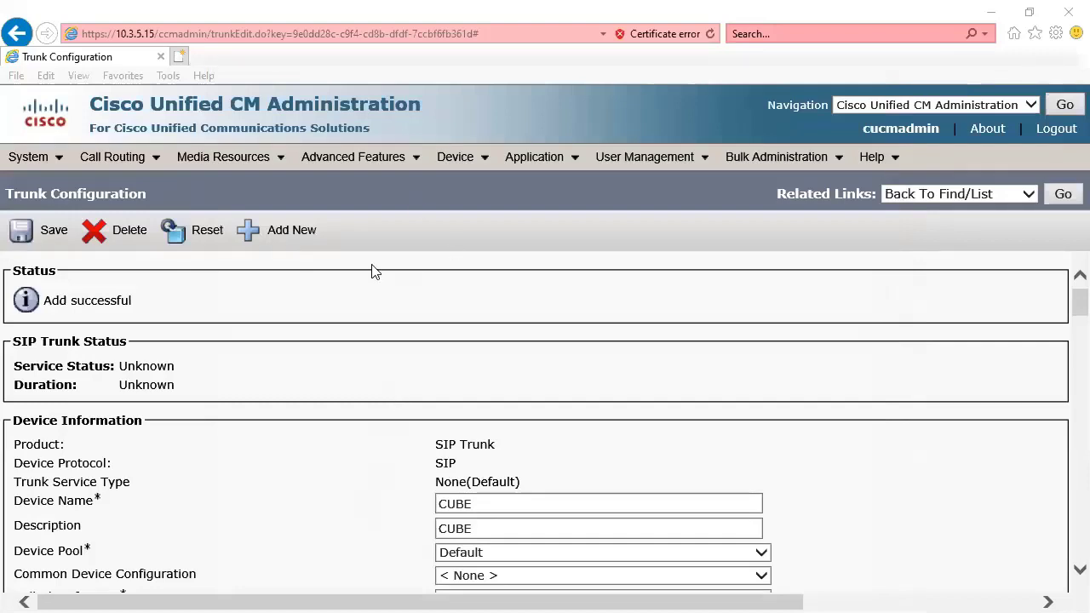
Open the page for finding and listing route groups.
{"action": "mouse_move", "coordinate": [110, 157]}
{"action": "mouse_move", "coordinate": [156, 173]}
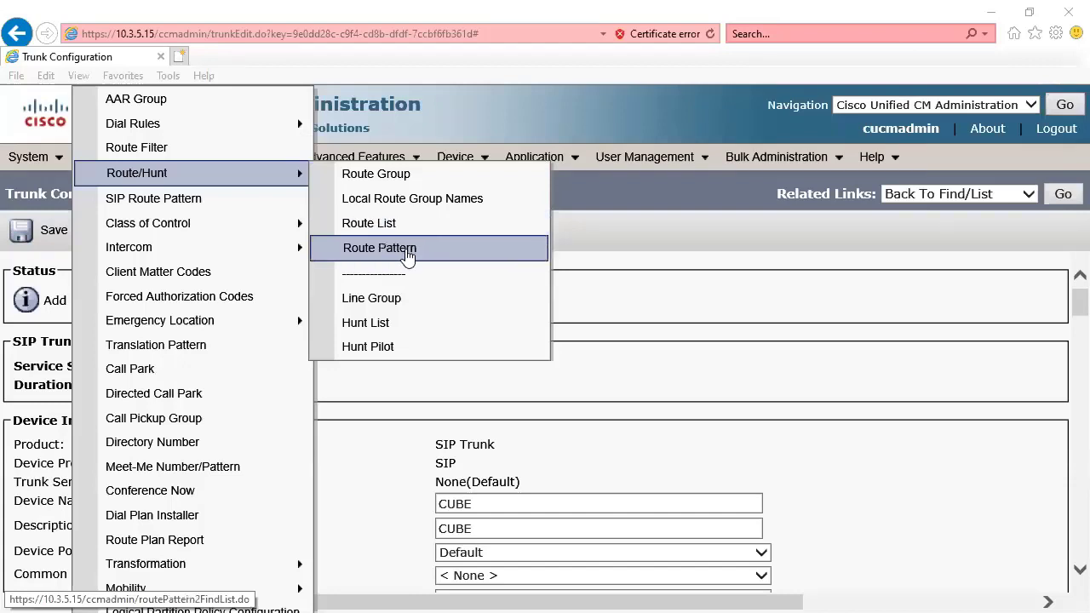
{"action": "left_click", "coordinate": [398, 175]}
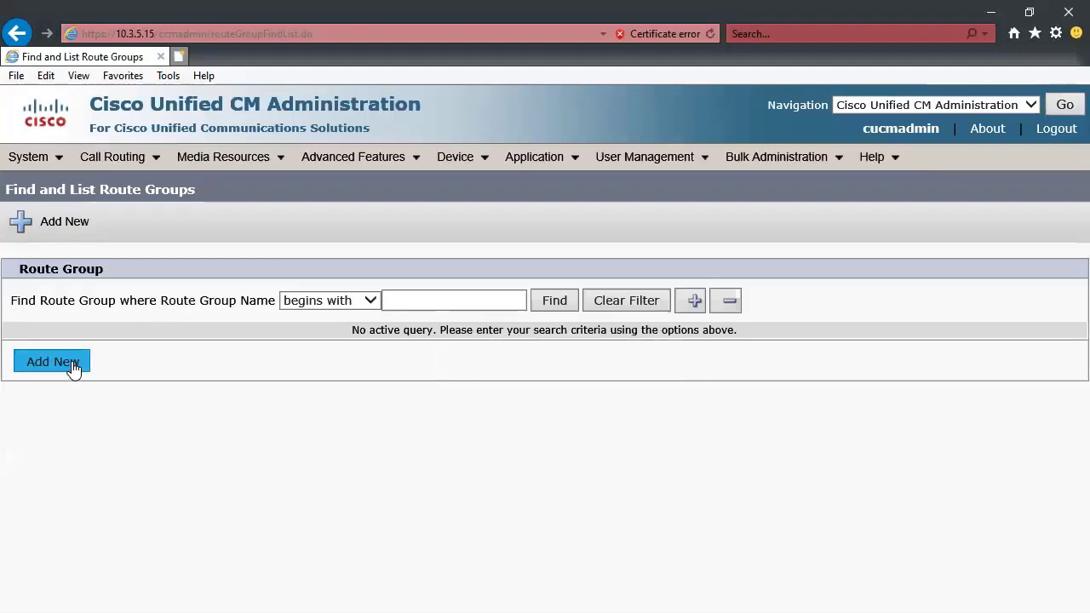
Start a new route group named CUBE_RG.
{"action": "left_click", "coordinate": [72, 364]}
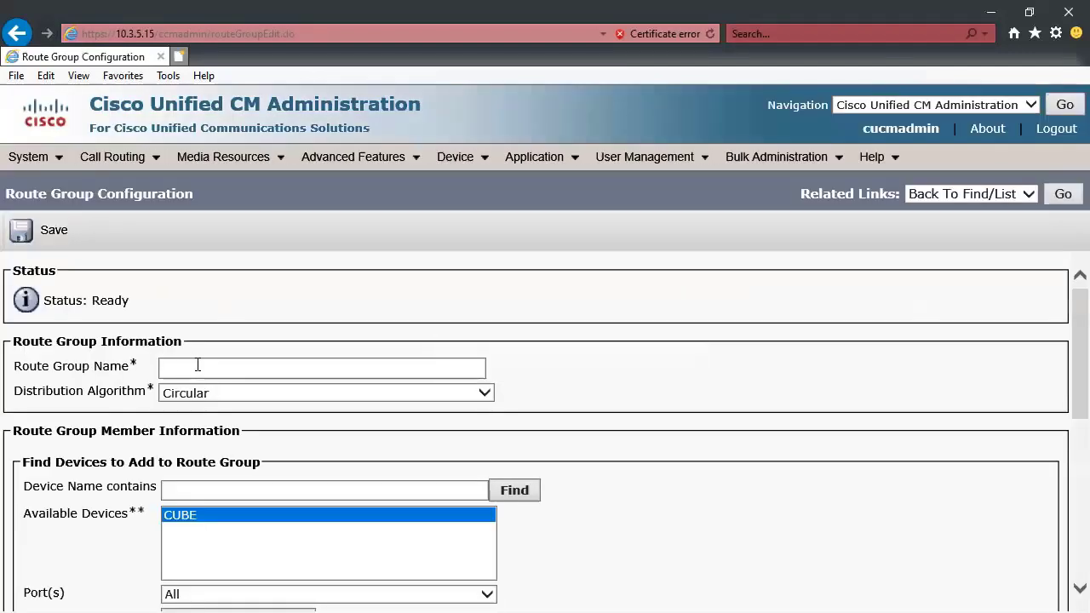
{"action": "left_click", "coordinate": [198, 366]}
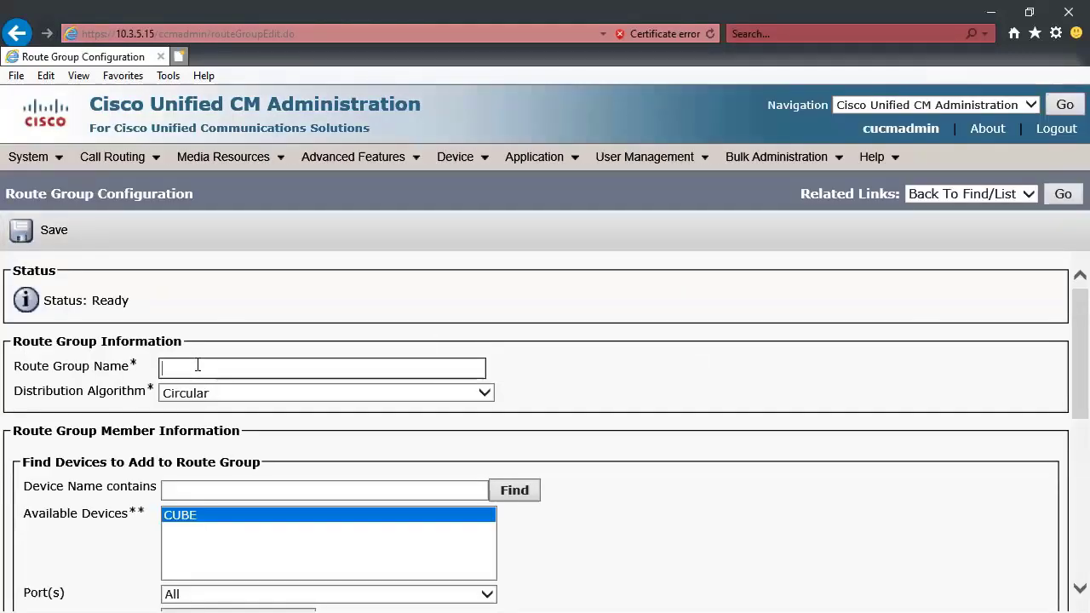
{"action": "type", "text": "CUBE_RG"}
Add the CUBE device with all ports as a member of the route group, and save the group.
{"action": "scroll", "coordinate": [626, 417], "scroll_direction": "down", "scroll_amount": 2}
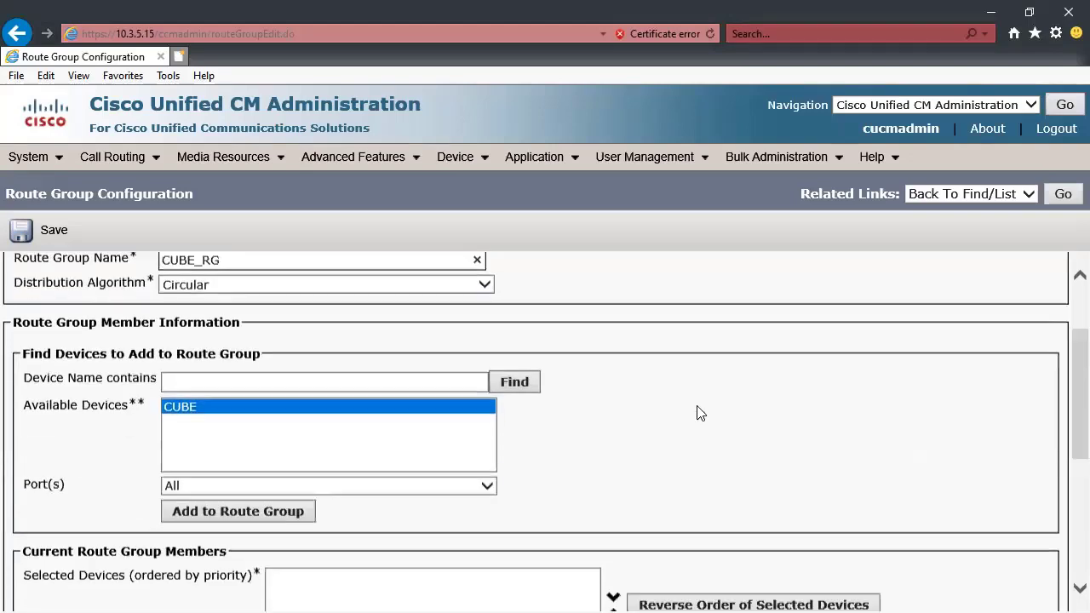
{"action": "left_click", "coordinate": [208, 511]}
{"action": "scroll", "coordinate": [277, 511], "scroll_direction": "down", "scroll_amount": 1}
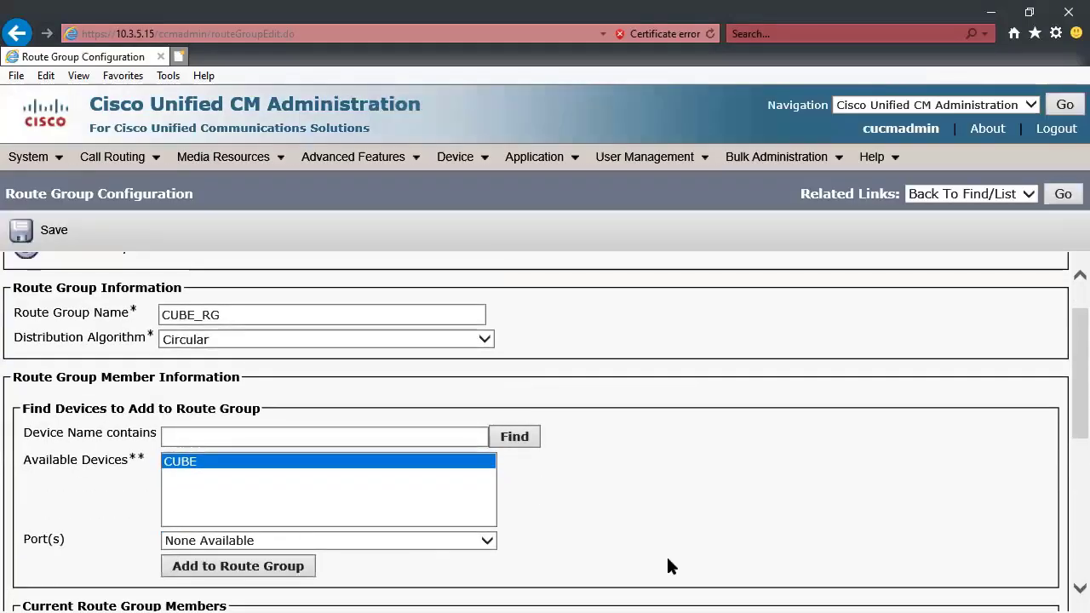
{"action": "scroll", "coordinate": [660, 558], "scroll_direction": "down", "scroll_amount": 5}
{"action": "left_click", "coordinate": [322, 367]}
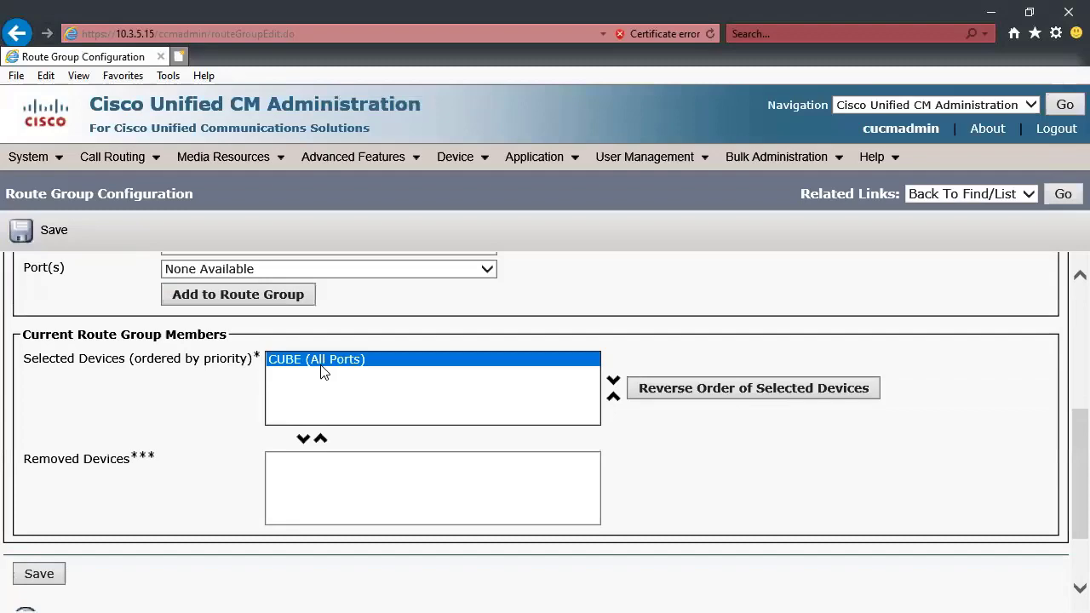
{"action": "left_click", "coordinate": [48, 225]}
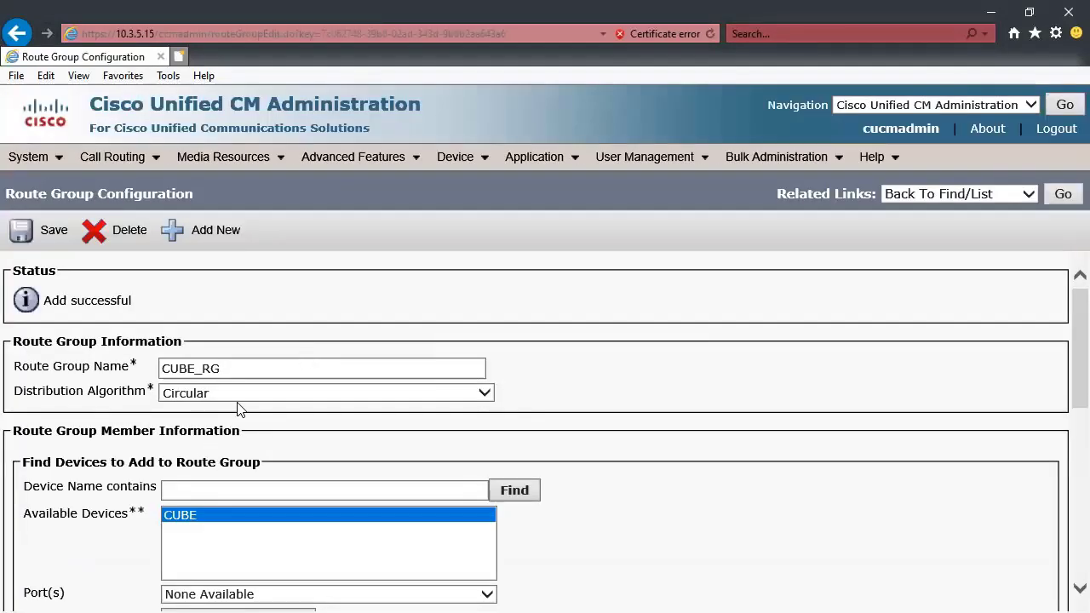
Create and save a route list named CUBE_RL that uses the Default Cisco Unified Communications Manager group.
{"action": "left_click", "coordinate": [150, 156]}
{"action": "mouse_move", "coordinate": [283, 179]}
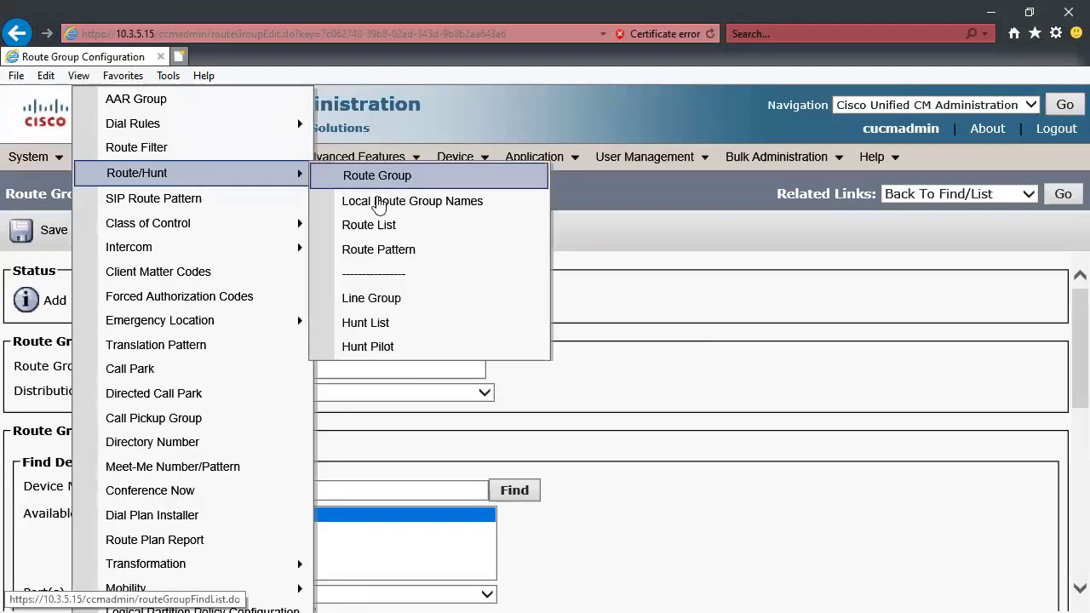
{"action": "left_click", "coordinate": [376, 228]}
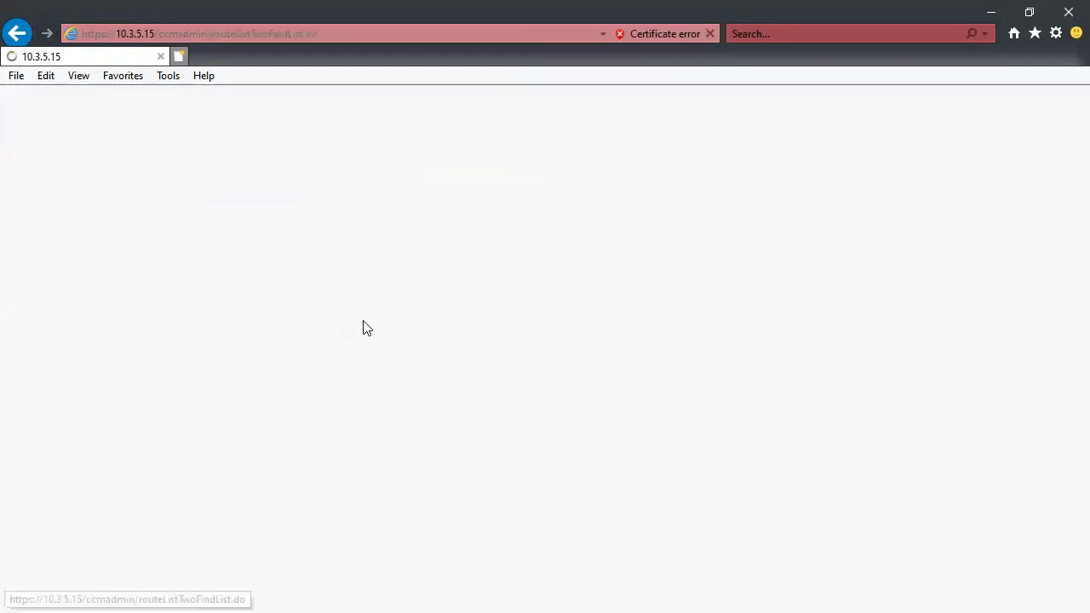
{"action": "left_click", "coordinate": [53, 361]}
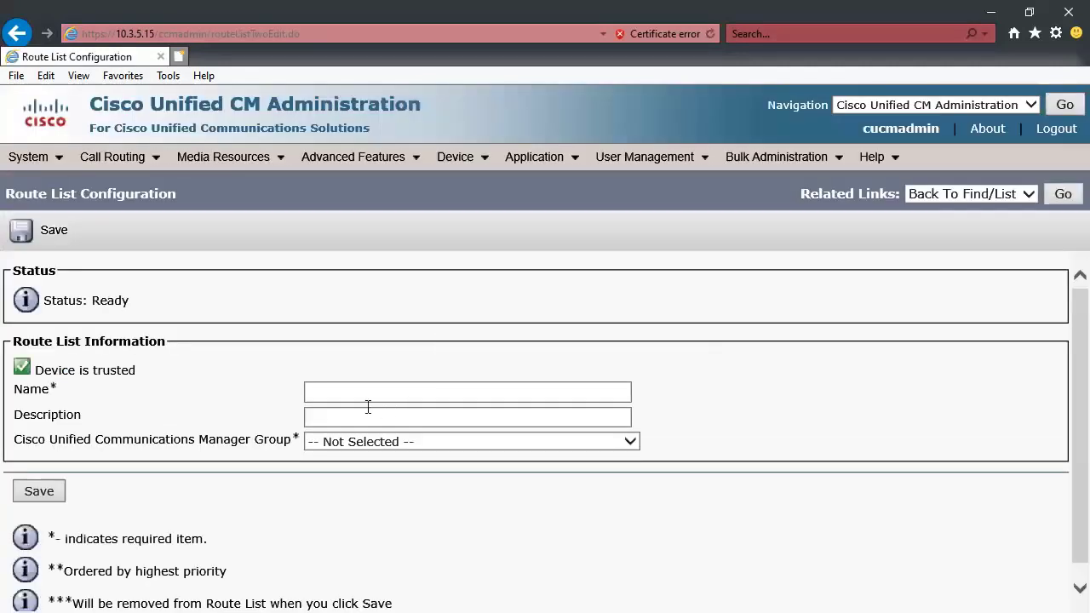
{"action": "left_click", "coordinate": [354, 394]}
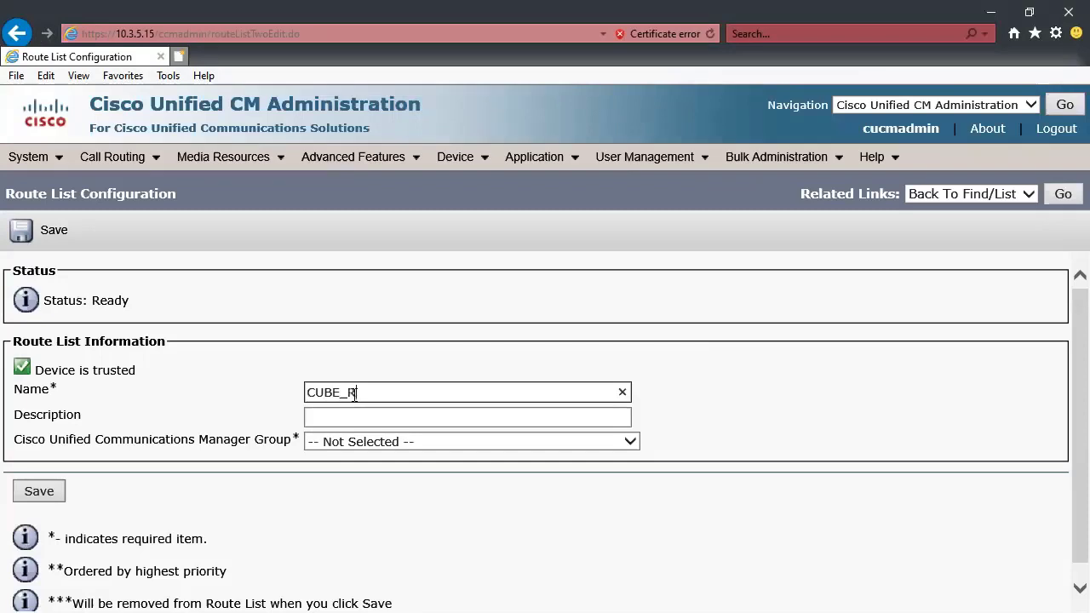
{"action": "left_click_drag", "start_coordinate": [340, 447], "coordinate": [205, 440]}
{"action": "left_click", "coordinate": [218, 484]}
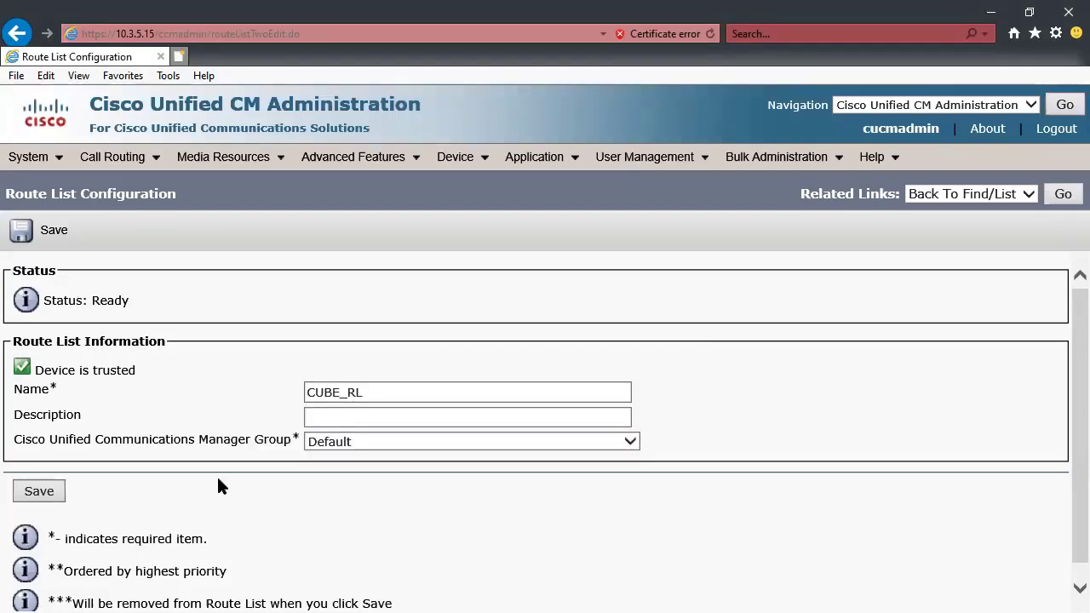
{"action": "scroll", "coordinate": [269, 442], "scroll_direction": "down", "scroll_amount": 1}
{"action": "left_click", "coordinate": [36, 475]}
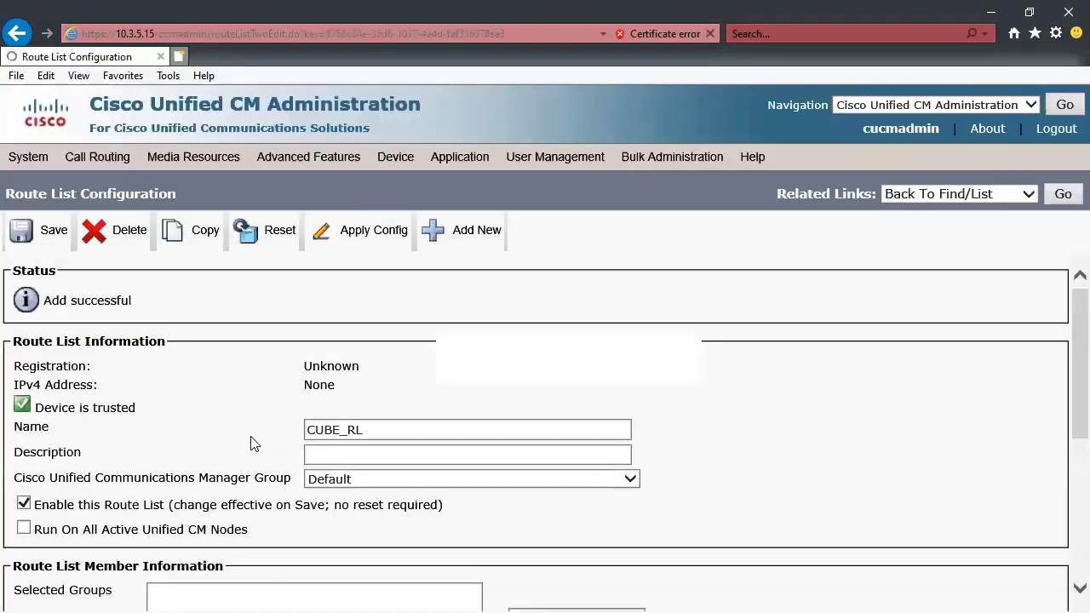
Add a member to the CUBE_RL route list and choose CUBE_RG-[NON-QSIG] as its route group.
{"action": "scroll", "coordinate": [250, 443], "scroll_direction": "down", "scroll_amount": 5}
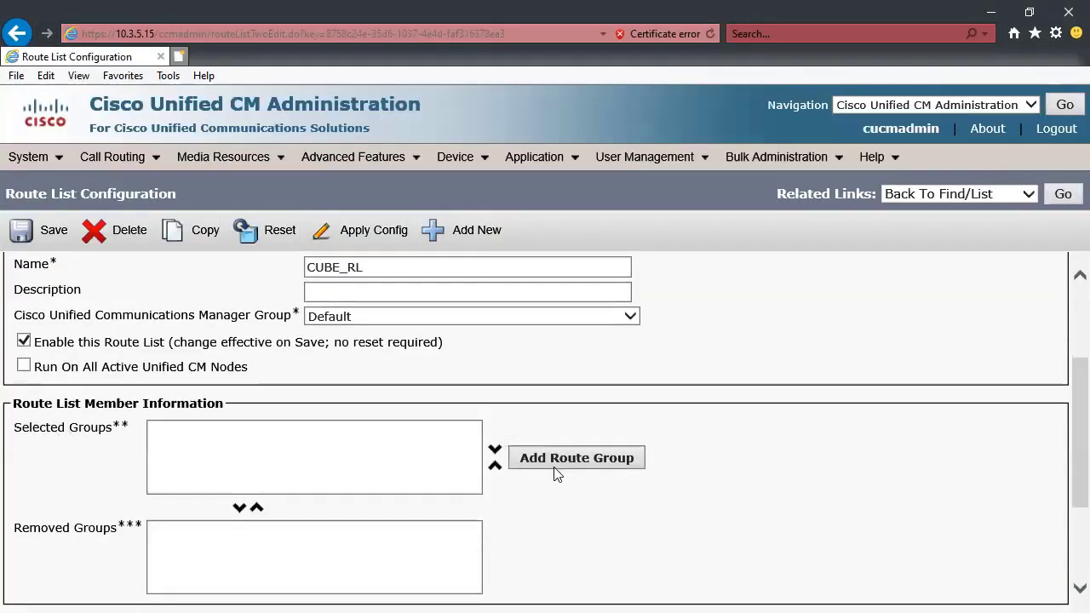
{"action": "left_click", "coordinate": [554, 469]}
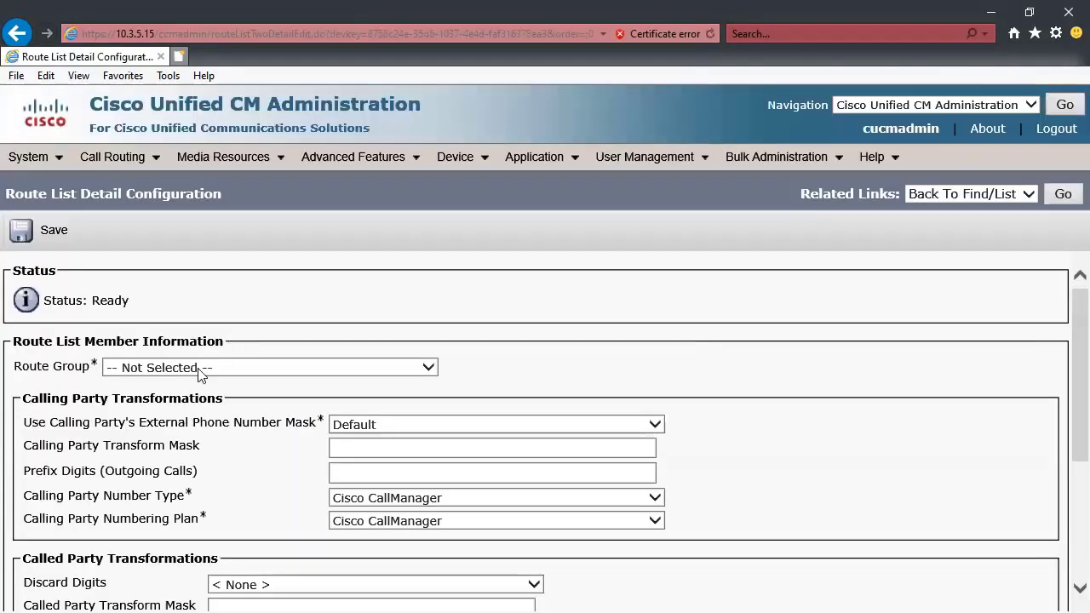
{"action": "left_click", "coordinate": [200, 376]}
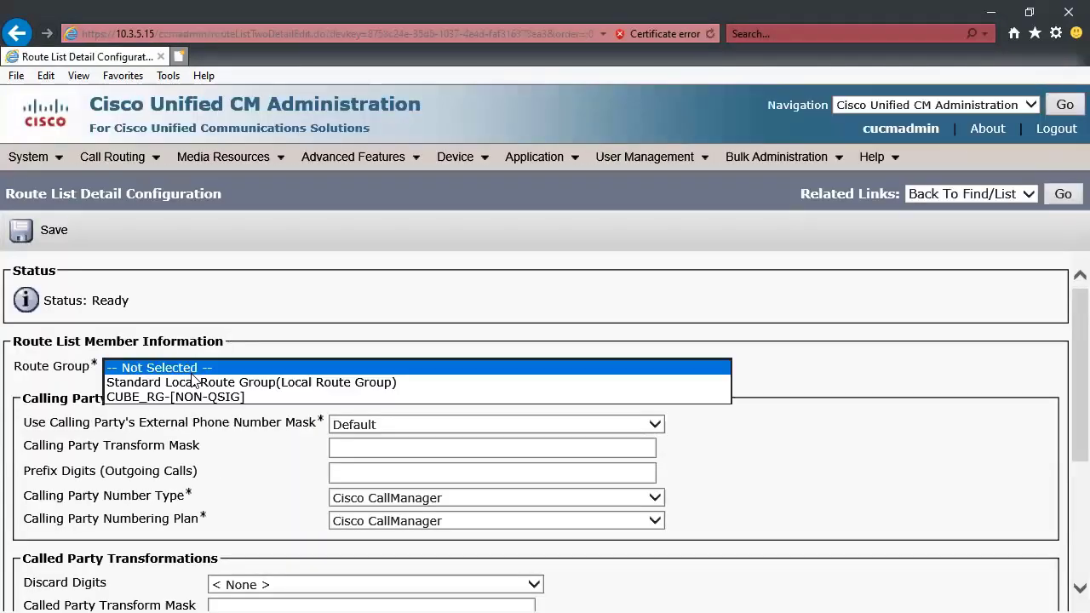
{"action": "key", "text": "Tab"}
{"action": "scroll", "coordinate": [200, 421], "scroll_direction": "down", "scroll_amount": 3}
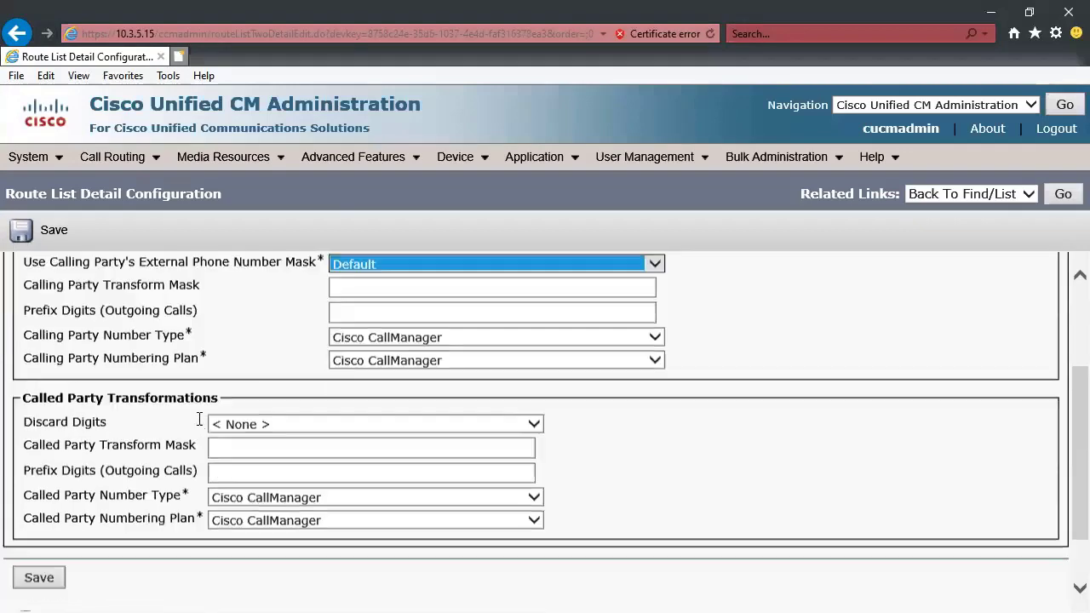
{"action": "left_click", "coordinate": [161, 417]}
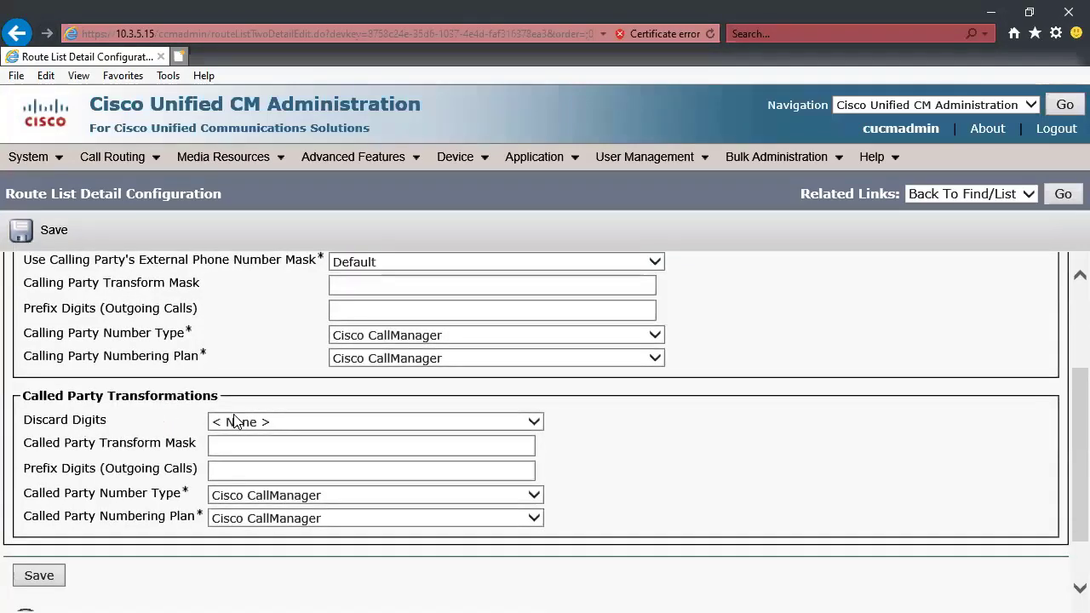
{"action": "scroll", "coordinate": [246, 413], "scroll_direction": "up", "scroll_amount": 1}
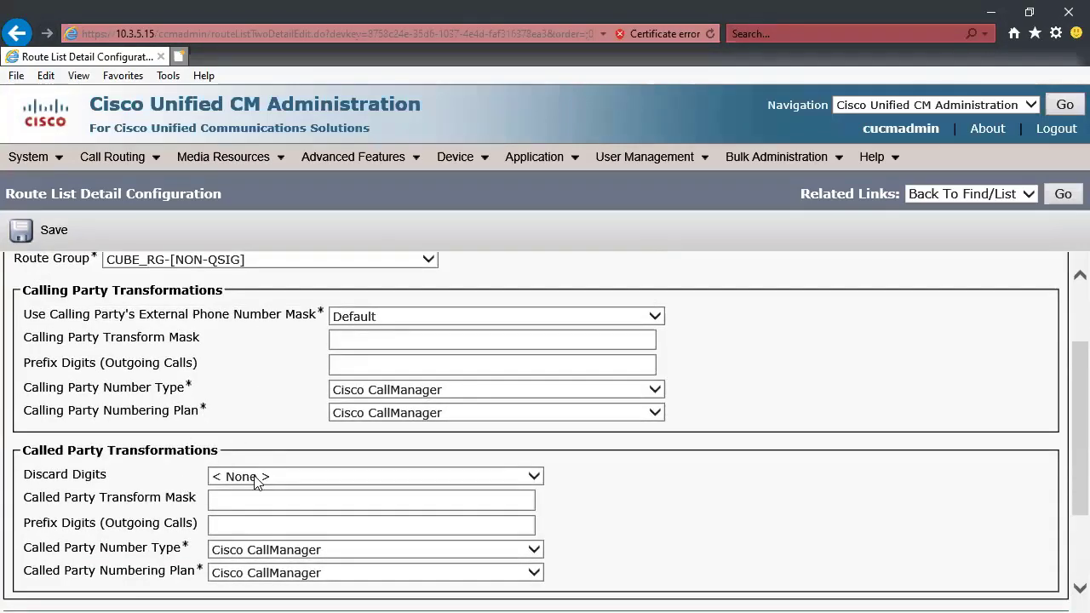
Set Use Calling Party's External Phone Number Mask to On for the route list member.
{"action": "left_click", "coordinate": [35, 236]}
{"action": "left_click", "coordinate": [402, 311]}
{"action": "left_click", "coordinate": [383, 302]}
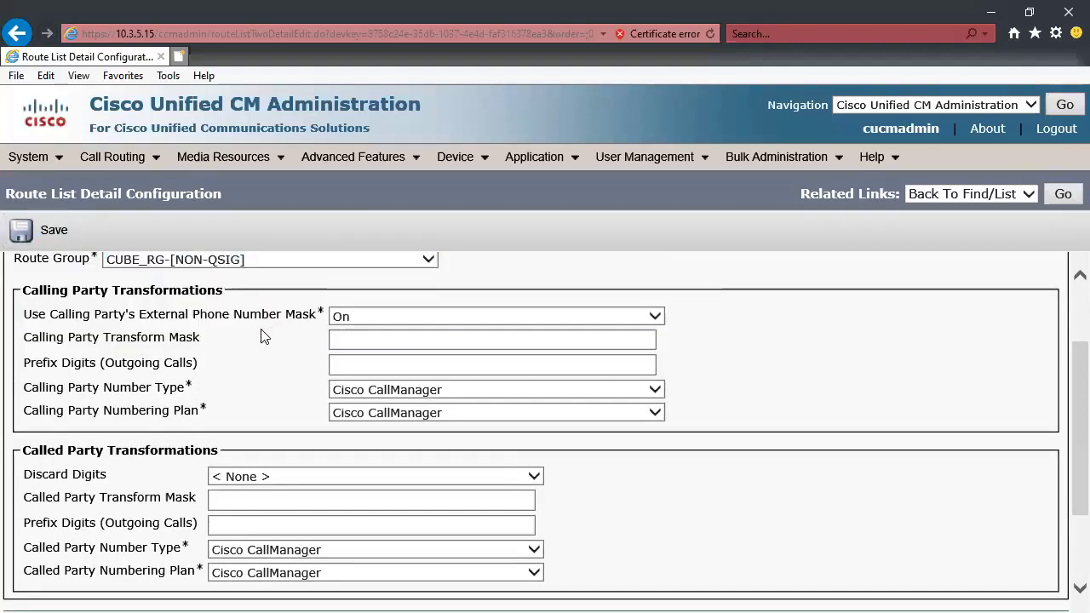
{"action": "left_click_drag", "start_coordinate": [313, 309], "coordinate": [50, 314]}
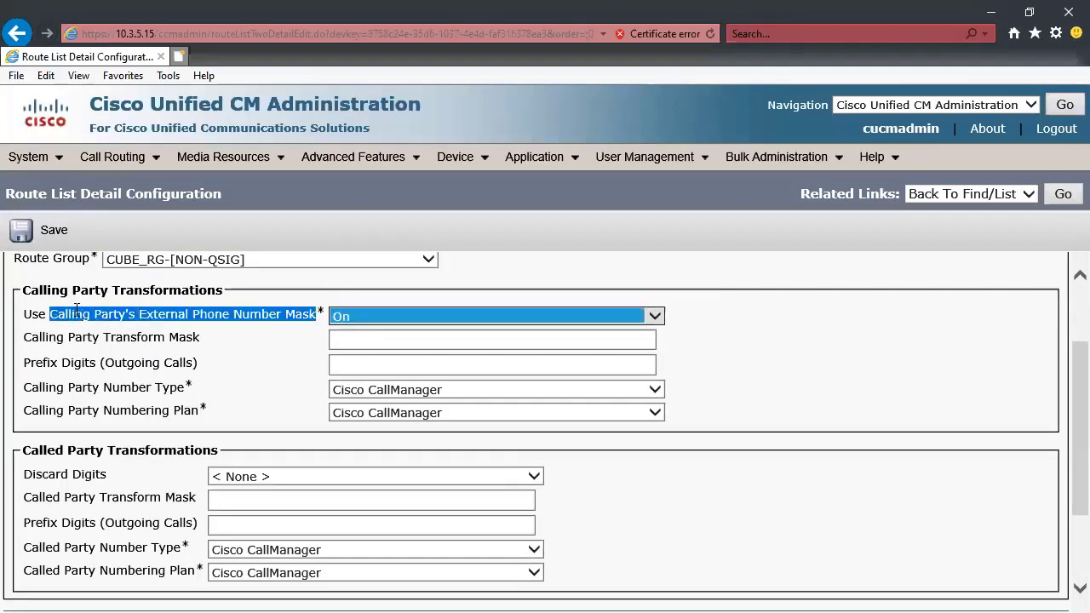
Save the route list member, return to the route list and apply the CUBE_RL configuration.
{"action": "left_click", "coordinate": [30, 231]}
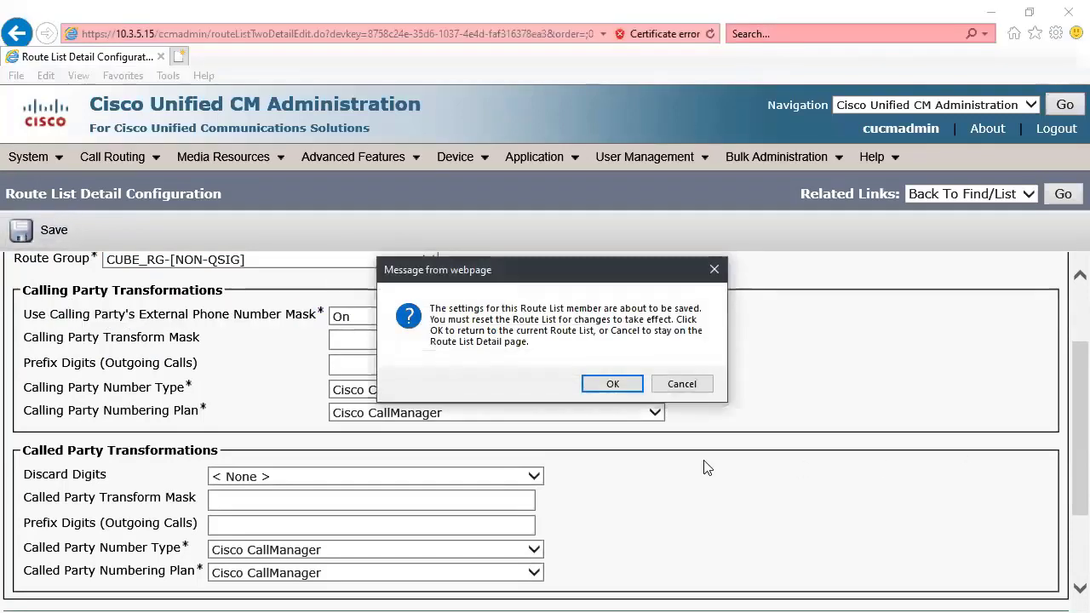
{"action": "left_click", "coordinate": [619, 384]}
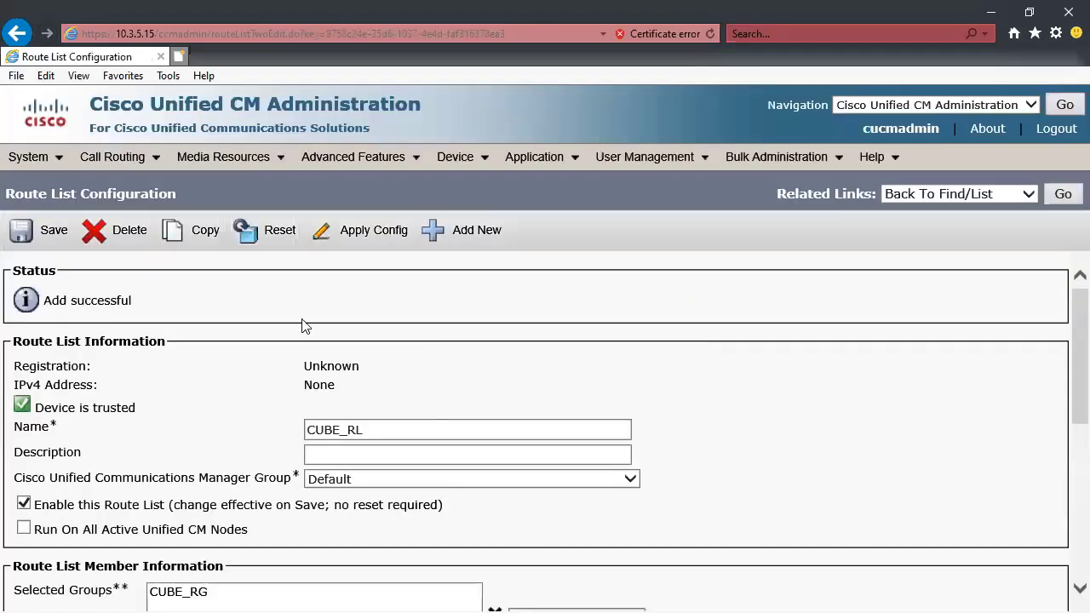
{"action": "left_click", "coordinate": [358, 230]}
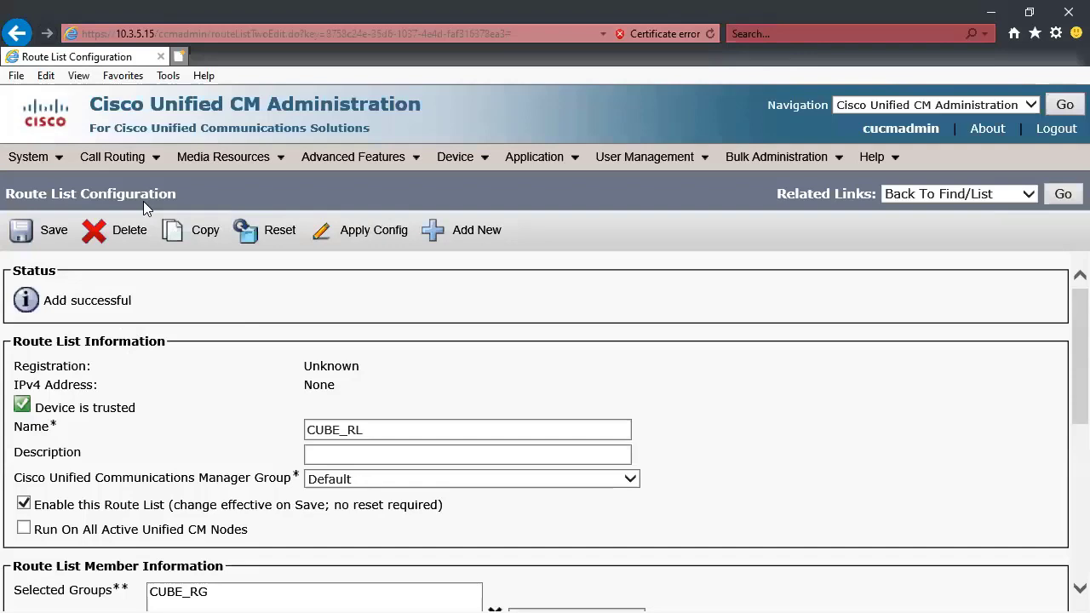
List all route patterns and open the configuration of the 011!# pattern.
{"action": "left_click", "coordinate": [148, 158]}
{"action": "mouse_move", "coordinate": [295, 175]}
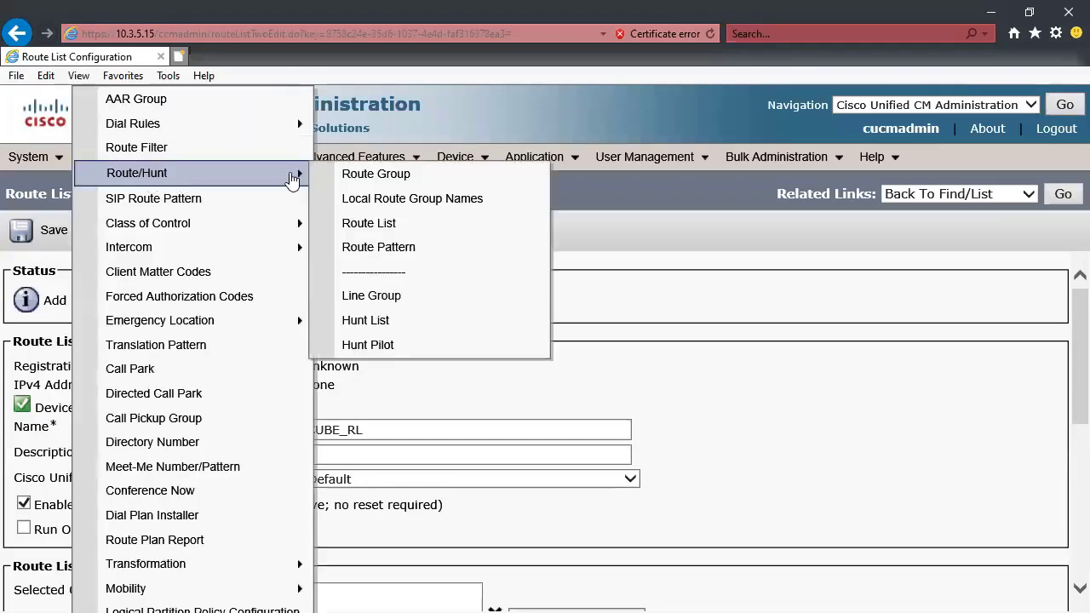
{"action": "left_click", "coordinate": [366, 249]}
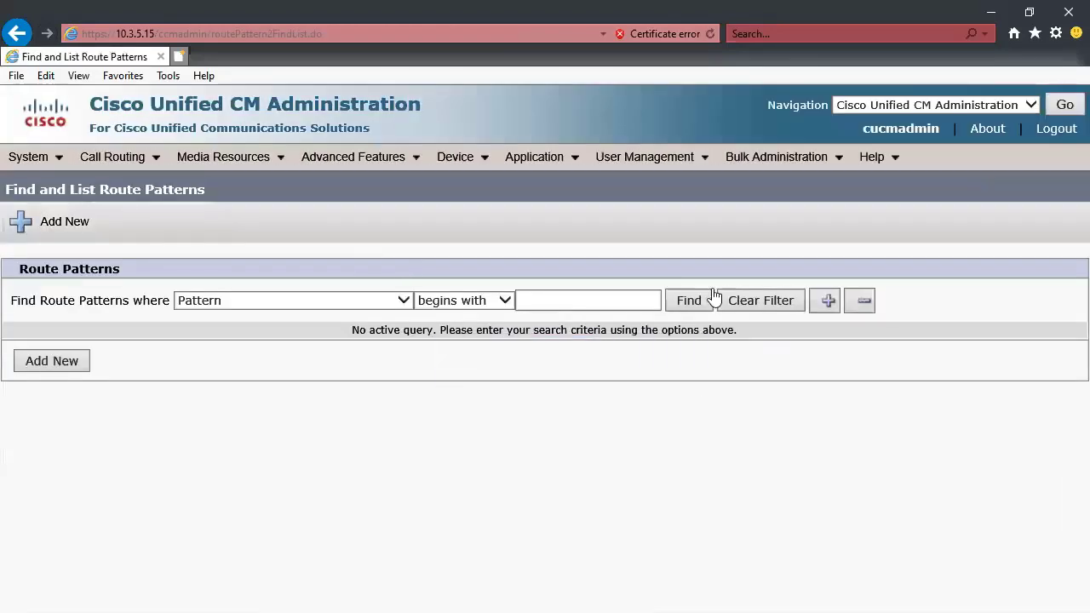
{"action": "left_click", "coordinate": [691, 302]}
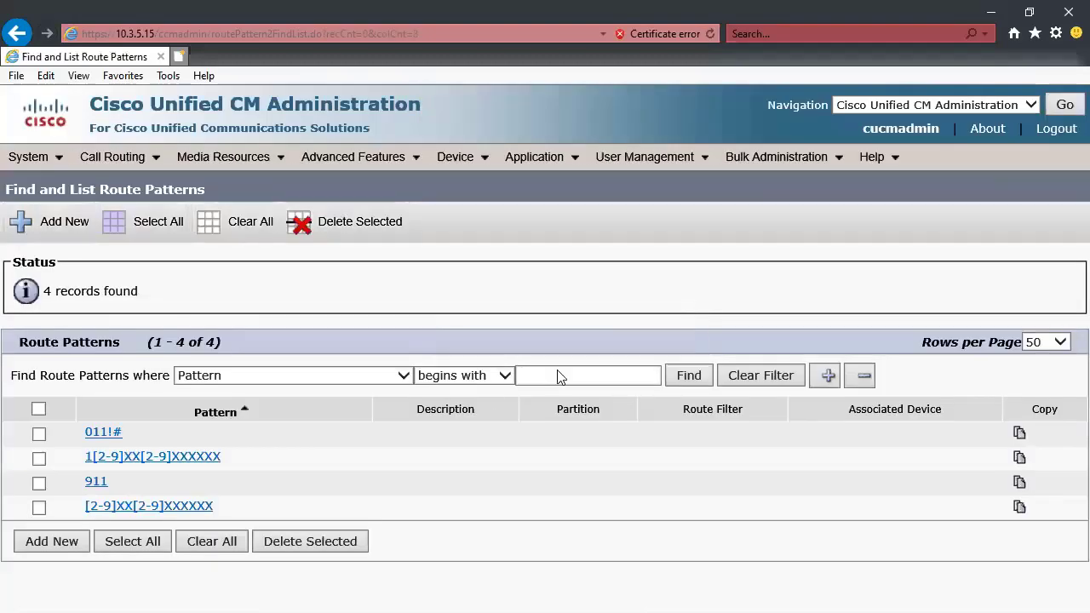
{"action": "left_click", "coordinate": [95, 436]}
{"action": "left_click_drag", "start_coordinate": [360, 369], "coordinate": [285, 375]}
{"action": "scroll", "coordinate": [285, 375], "scroll_direction": "down", "scroll_amount": 2}
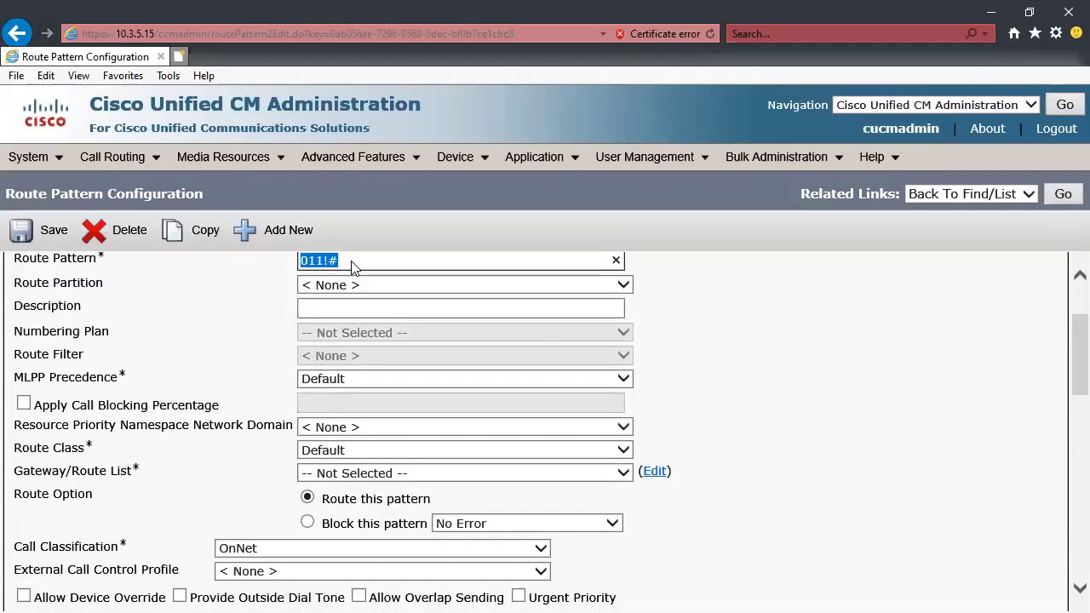
Assign CUBE_RL as the gateway/route list of the 011!# pattern, and save the pattern.
{"action": "left_click", "coordinate": [344, 473]}
{"action": "left_click", "coordinate": [340, 486]}
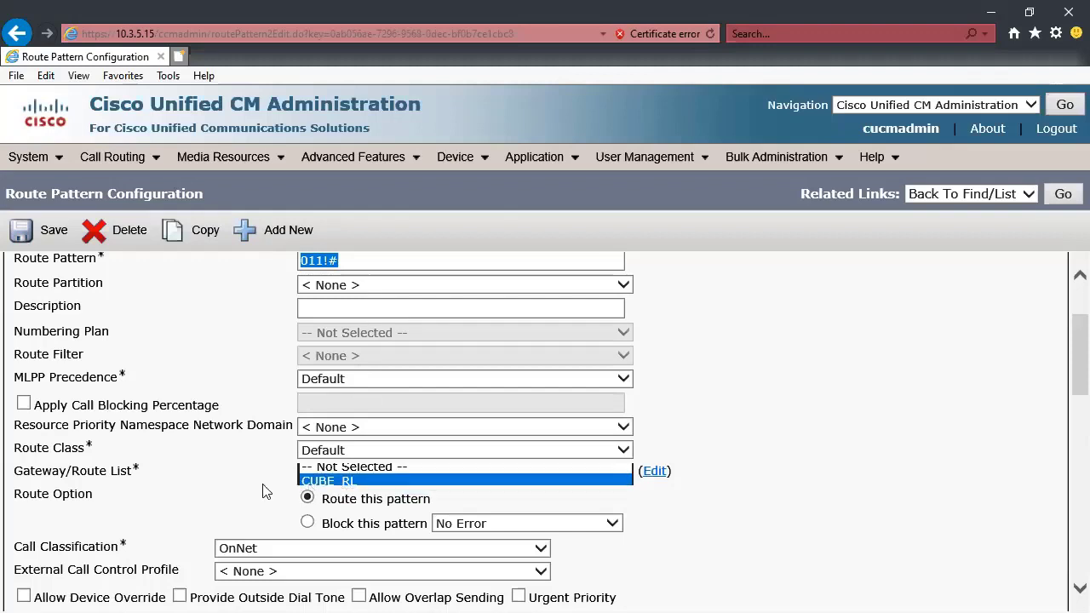
{"action": "left_click", "coordinate": [39, 237]}
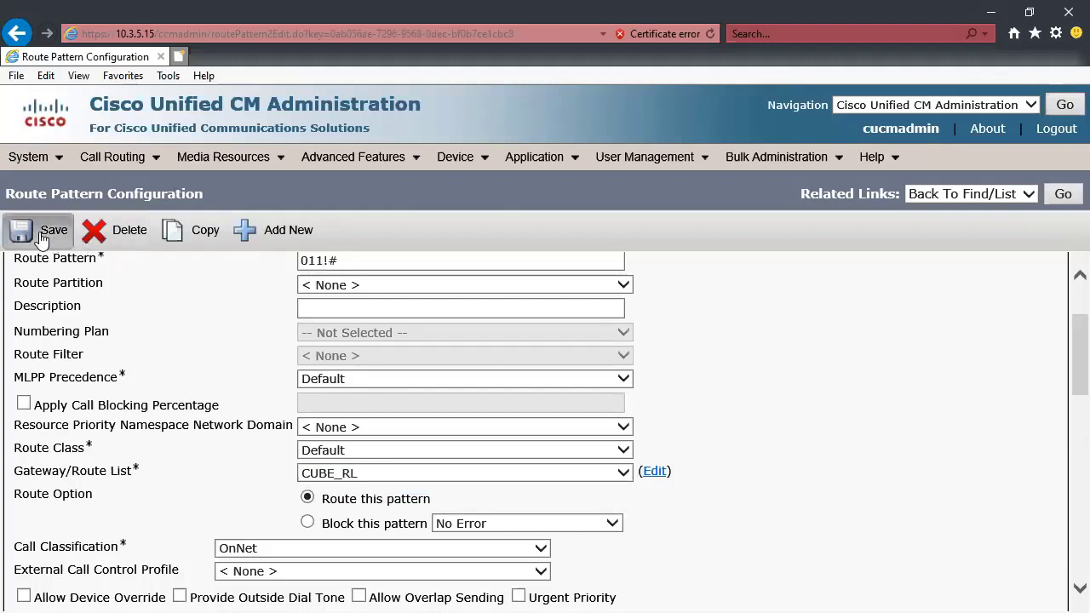
{"action": "left_click", "coordinate": [611, 384]}
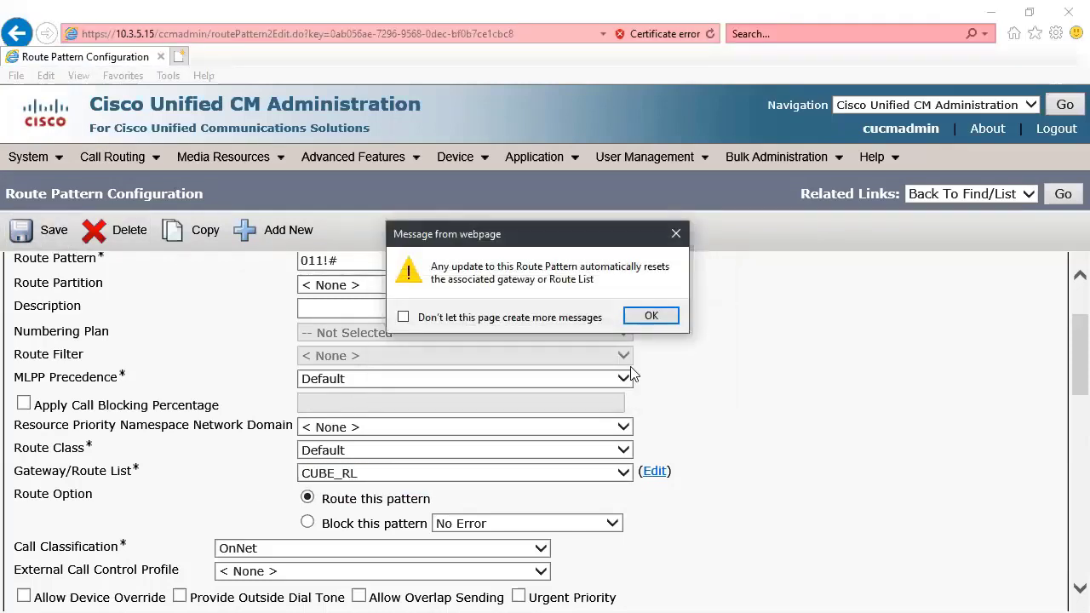
{"action": "left_click", "coordinate": [650, 317]}
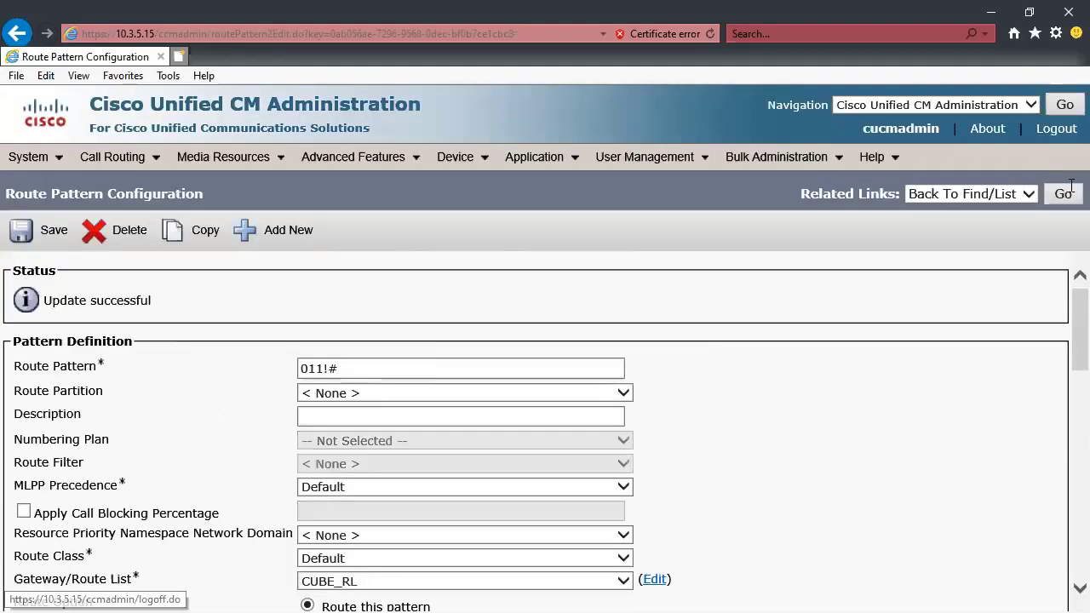
Open the 1[2-9]XX[2-9]XXXXXX route pattern from the list and select CUBE_RL as its gateway/route list.
{"action": "left_click", "coordinate": [1064, 194]}
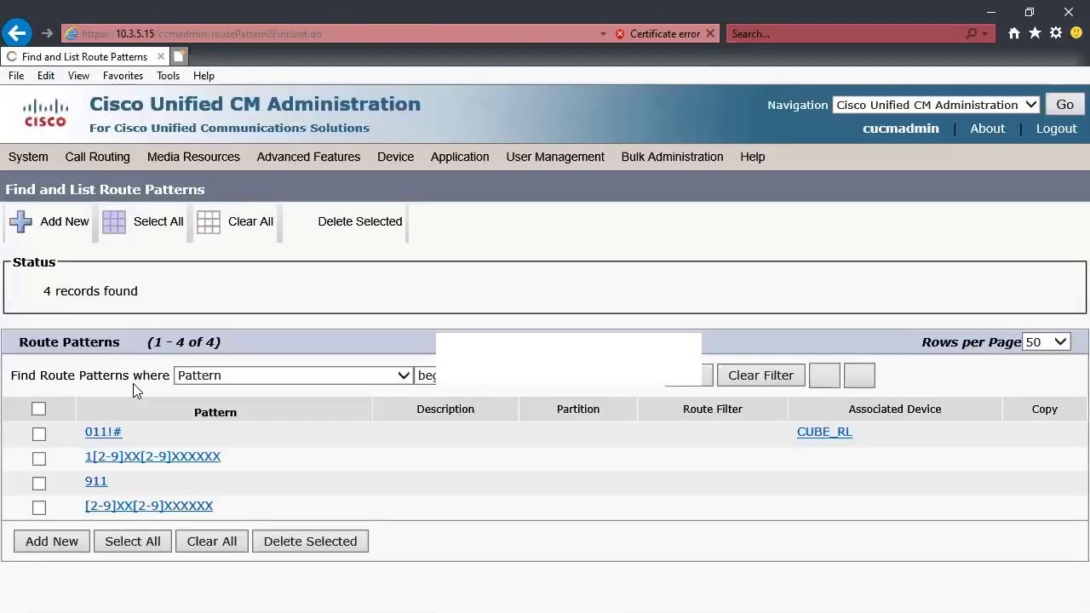
{"action": "left_click", "coordinate": [140, 455]}
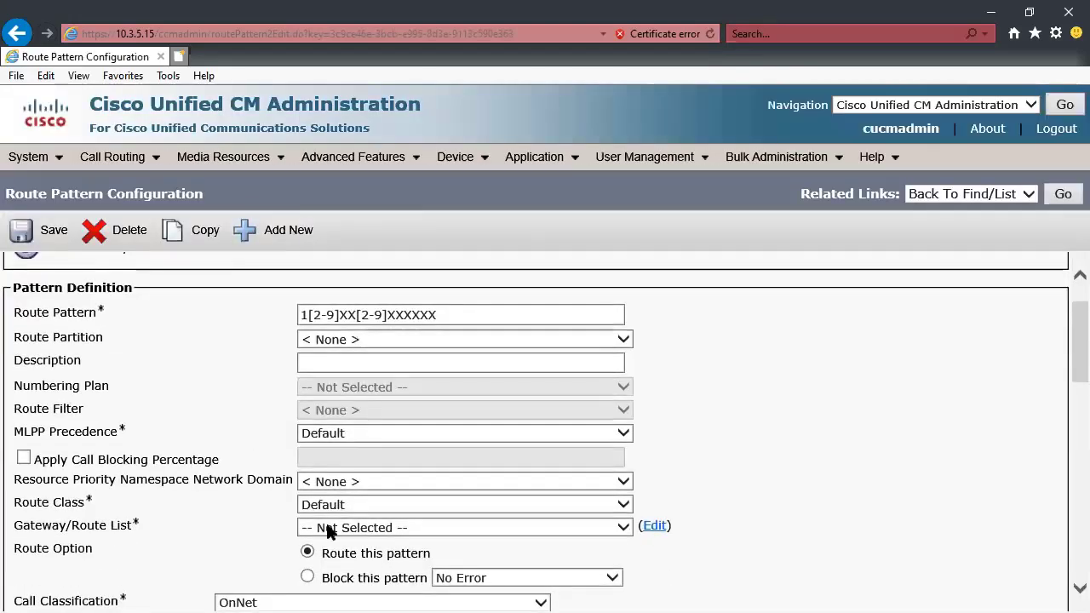
{"action": "left_click", "coordinate": [328, 528]}
{"action": "left_click", "coordinate": [305, 538]}
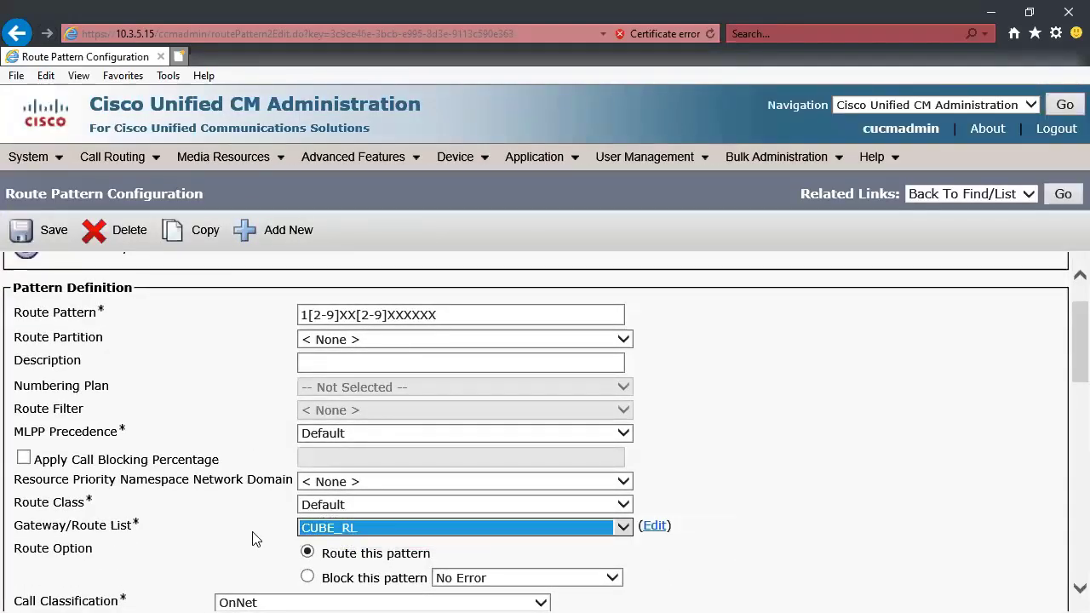
{"action": "left_click", "coordinate": [255, 538]}
{"action": "left_click_drag", "start_coordinate": [47, 542], "coordinate": [190, 533]}
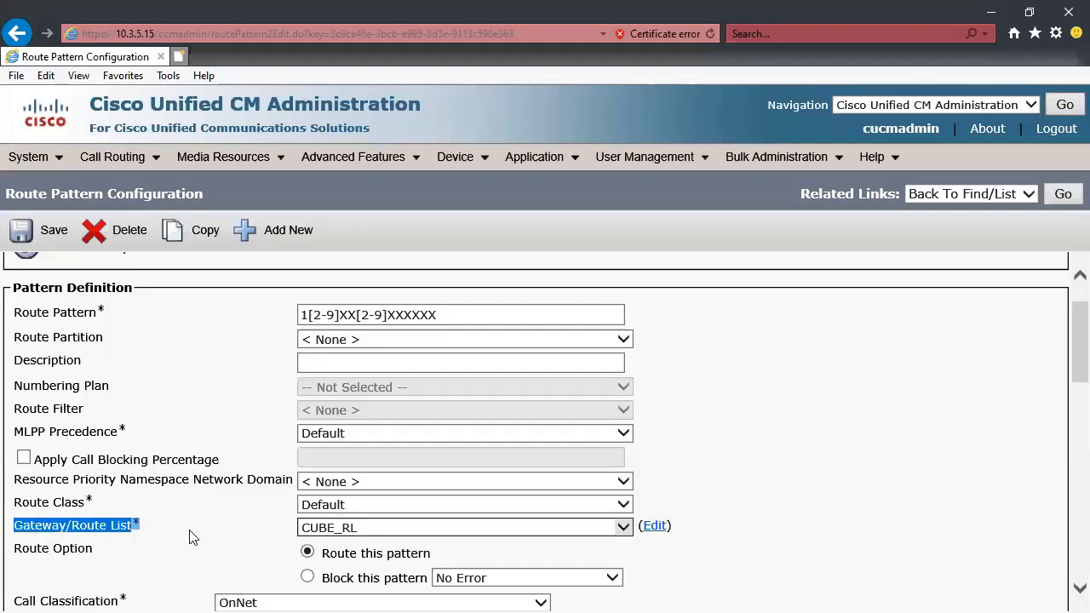
Save the 1[2-9]XX[2-9]XXXXXX route pattern, accept the authorization code and reset notices, and return to the route pattern list.
{"action": "left_click", "coordinate": [44, 235]}
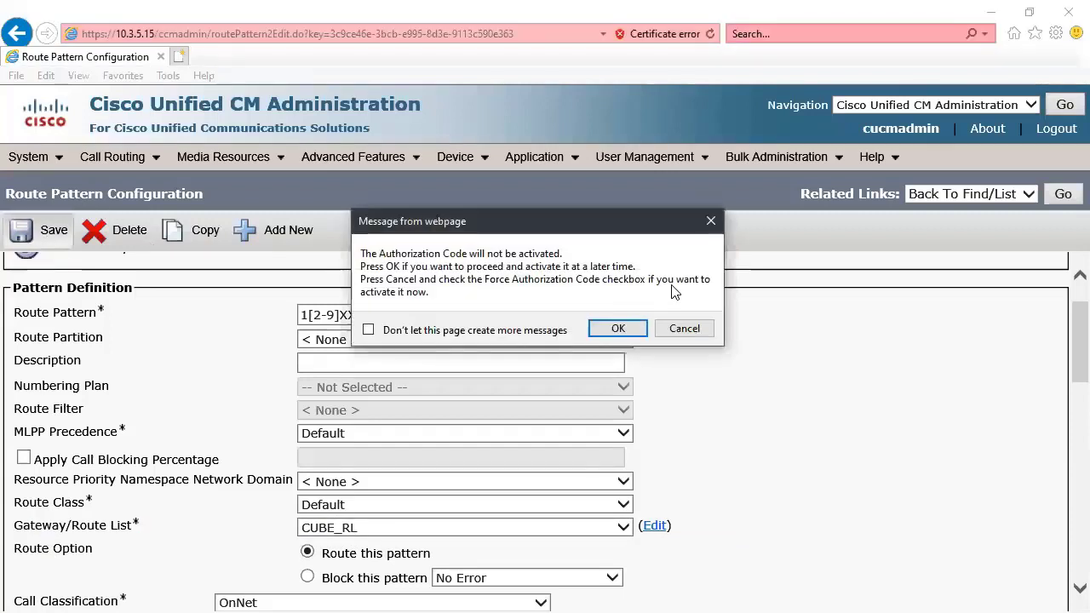
{"action": "left_click", "coordinate": [604, 324]}
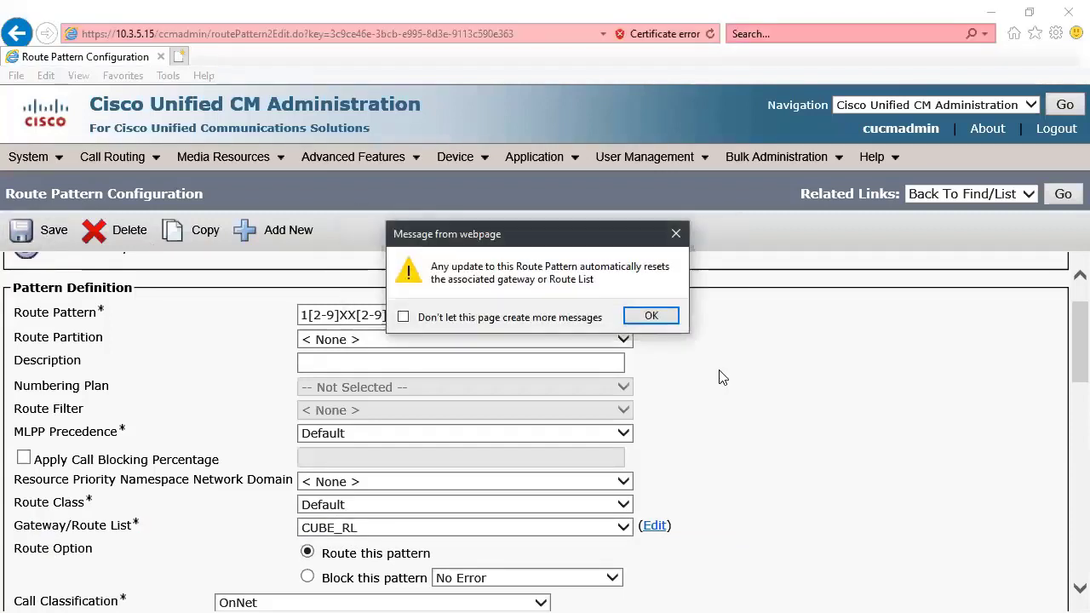
{"action": "left_click", "coordinate": [655, 315]}
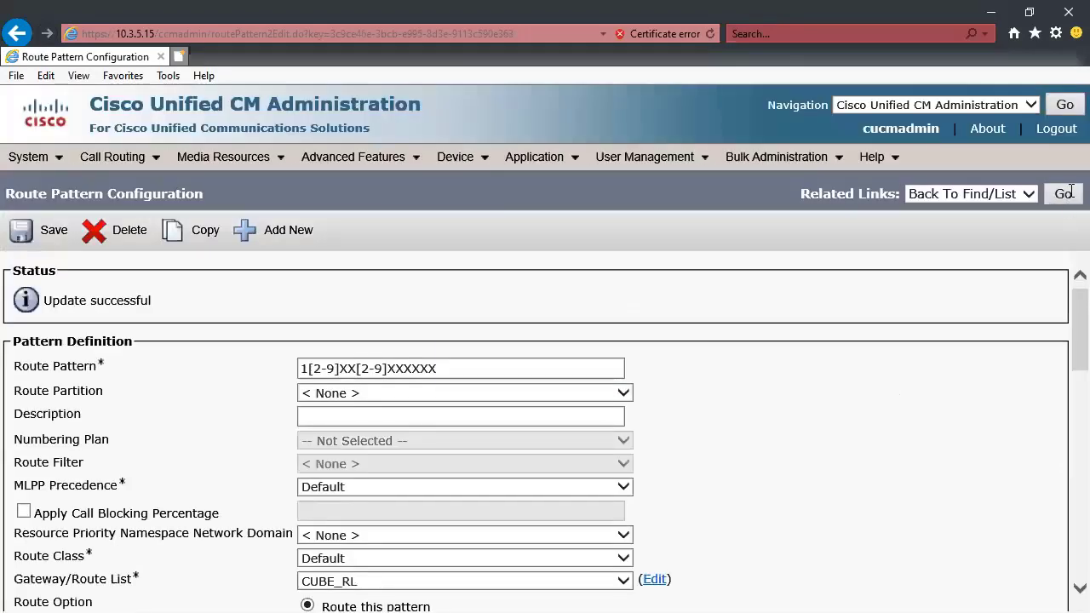
{"action": "left_click", "coordinate": [1064, 193]}
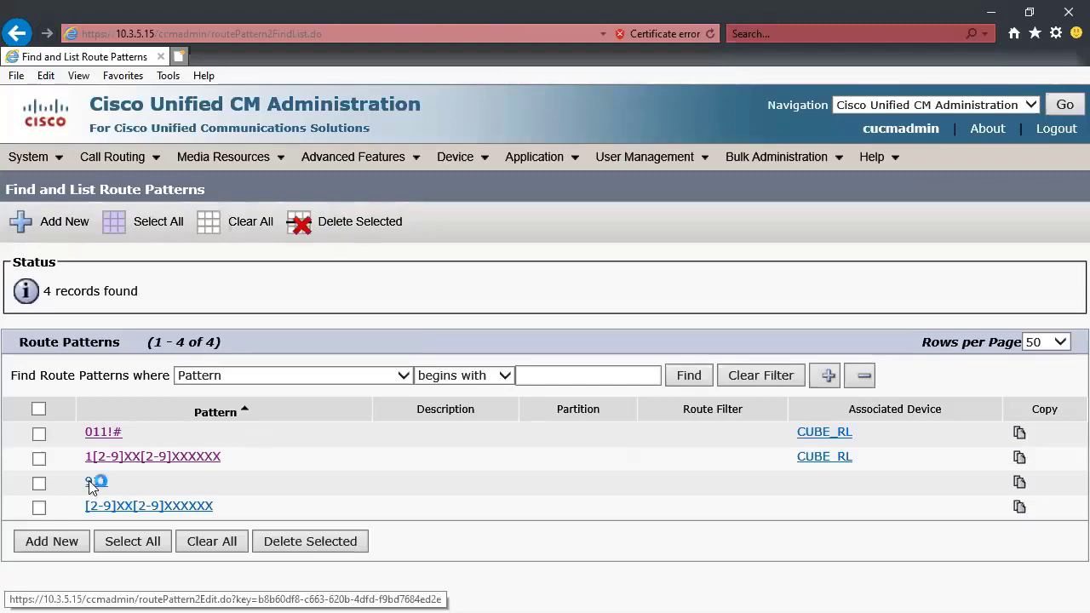
Assign CUBE_RL as the gateway/route list of the 911 route pattern, save it and return to the pattern list.
{"action": "left_click", "coordinate": [91, 483]}
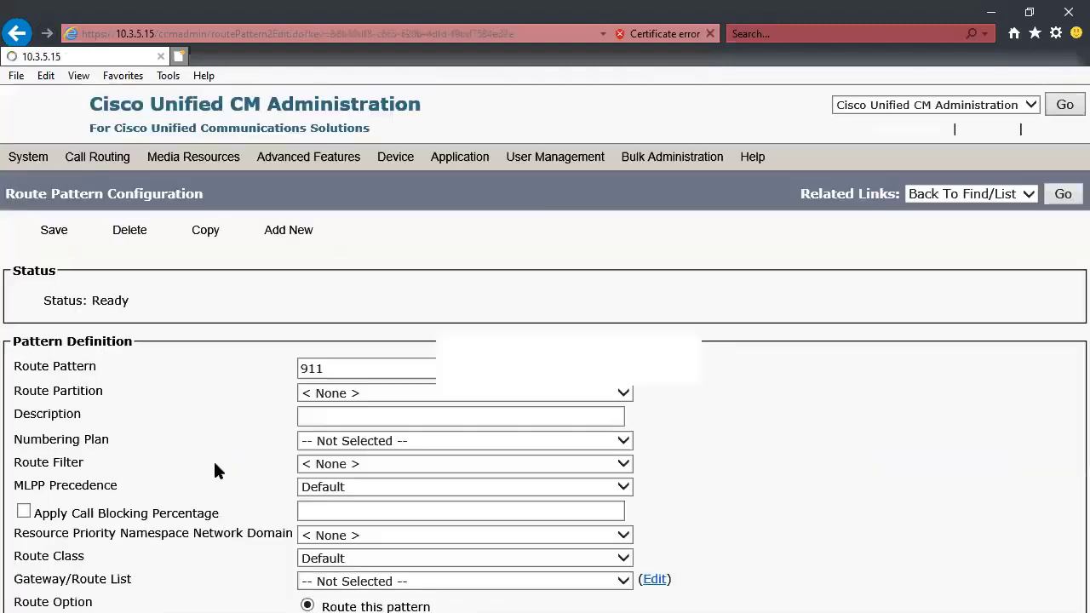
{"action": "scroll", "coordinate": [351, 502], "scroll_direction": "down", "scroll_amount": 1}
{"action": "left_click", "coordinate": [350, 474]}
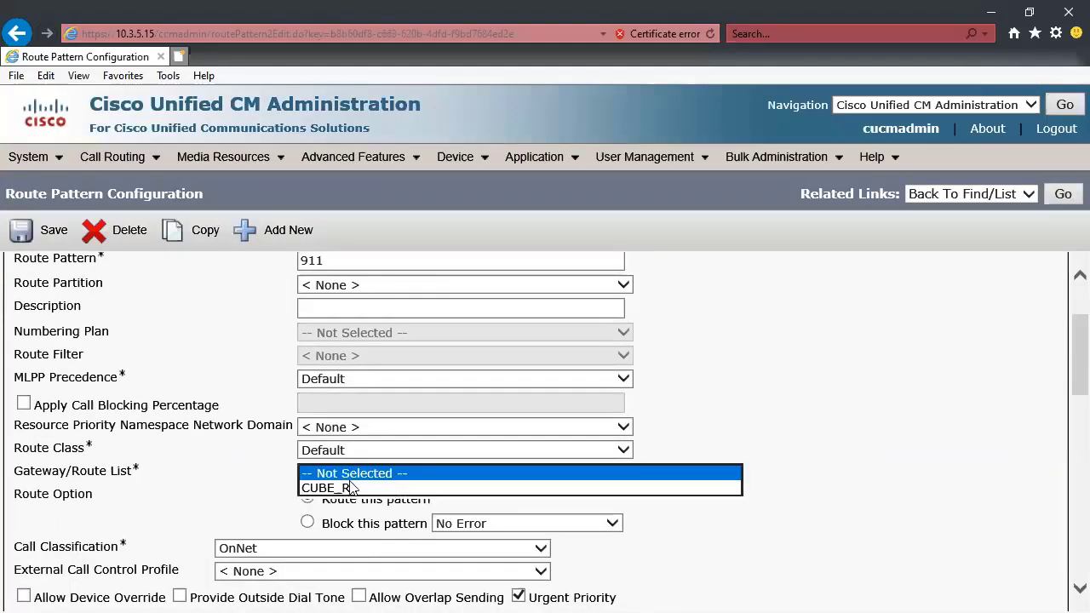
{"action": "left_click", "coordinate": [340, 485]}
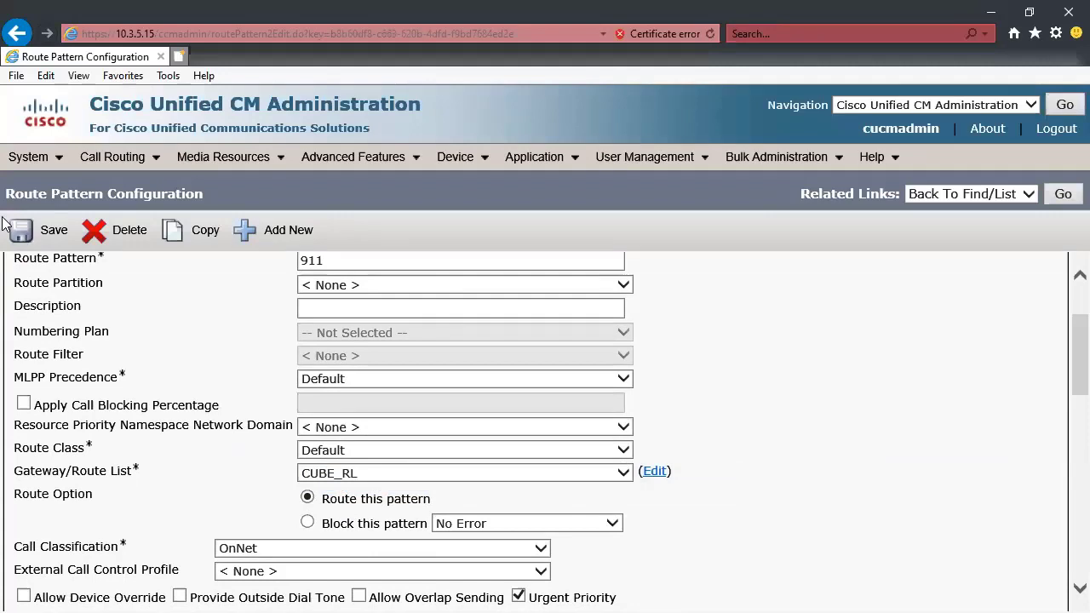
{"action": "left_click", "coordinate": [41, 233]}
{"action": "left_click", "coordinate": [622, 327]}
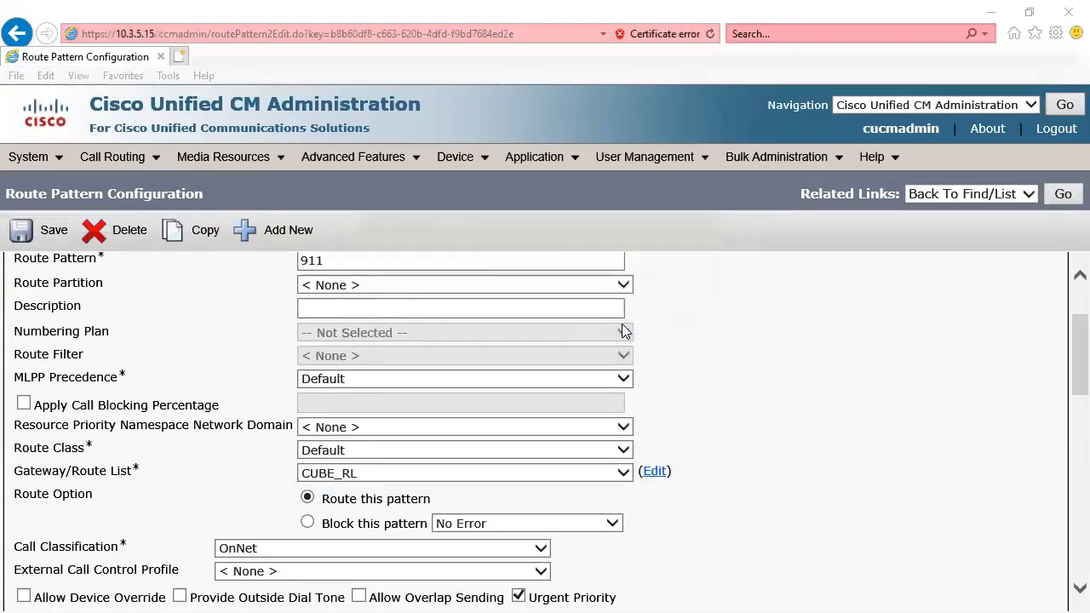
{"action": "left_click", "coordinate": [647, 318]}
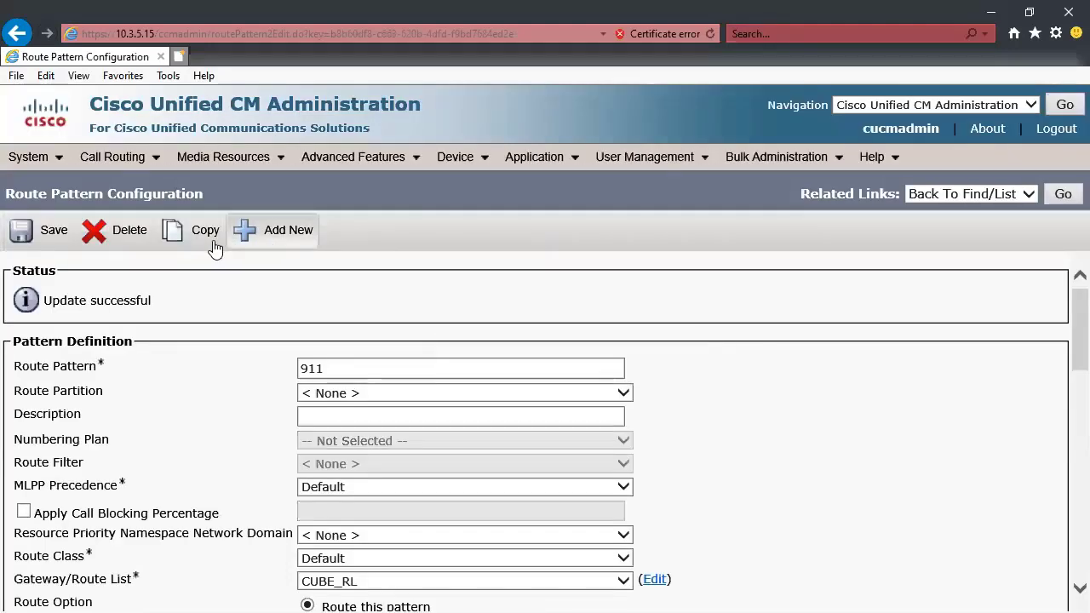
{"action": "left_click", "coordinate": [1063, 193]}
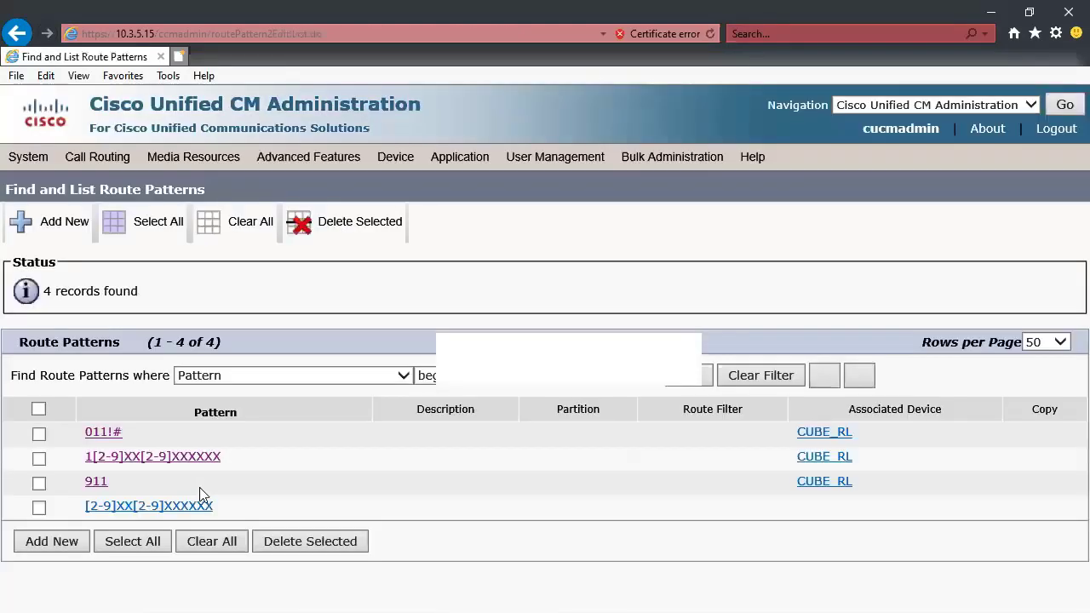
Assign CUBE_RL as the gateway/route list of the [2-9]XX[2-9]XXXXXX route pattern and save it, accepting both notices.
{"action": "left_click", "coordinate": [126, 508]}
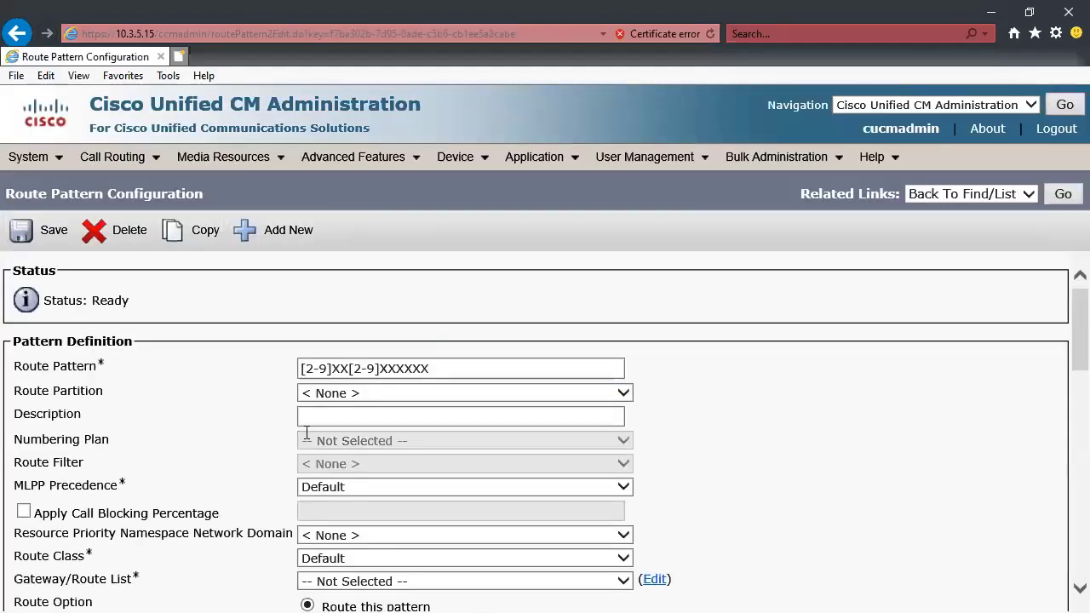
{"action": "scroll", "coordinate": [337, 549], "scroll_direction": "down", "scroll_amount": 3}
{"action": "left_click", "coordinate": [339, 417]}
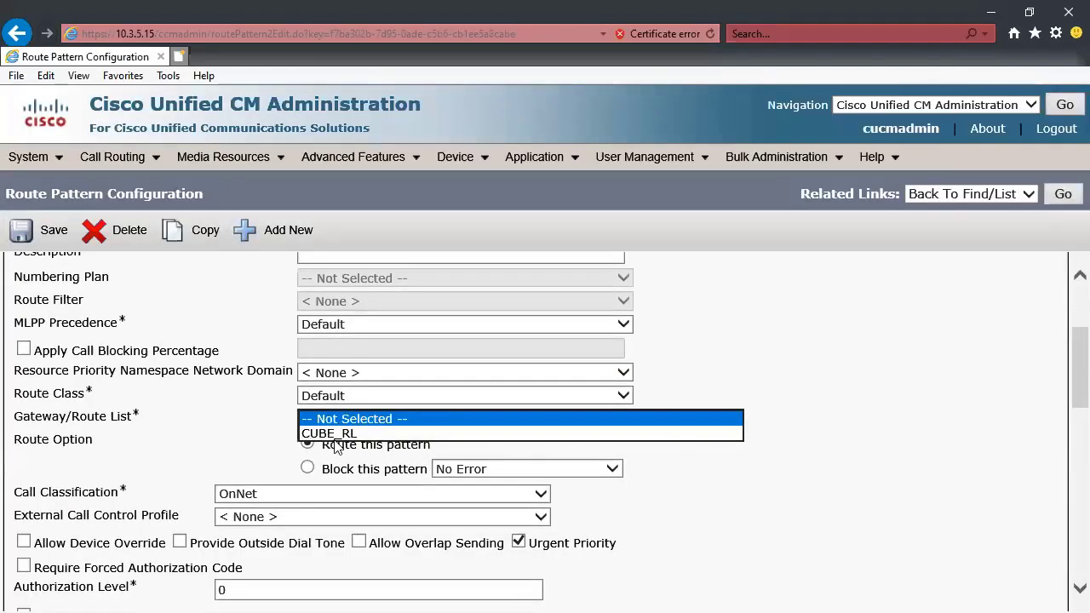
{"action": "left_click", "coordinate": [337, 434]}
{"action": "left_click", "coordinate": [38, 230]}
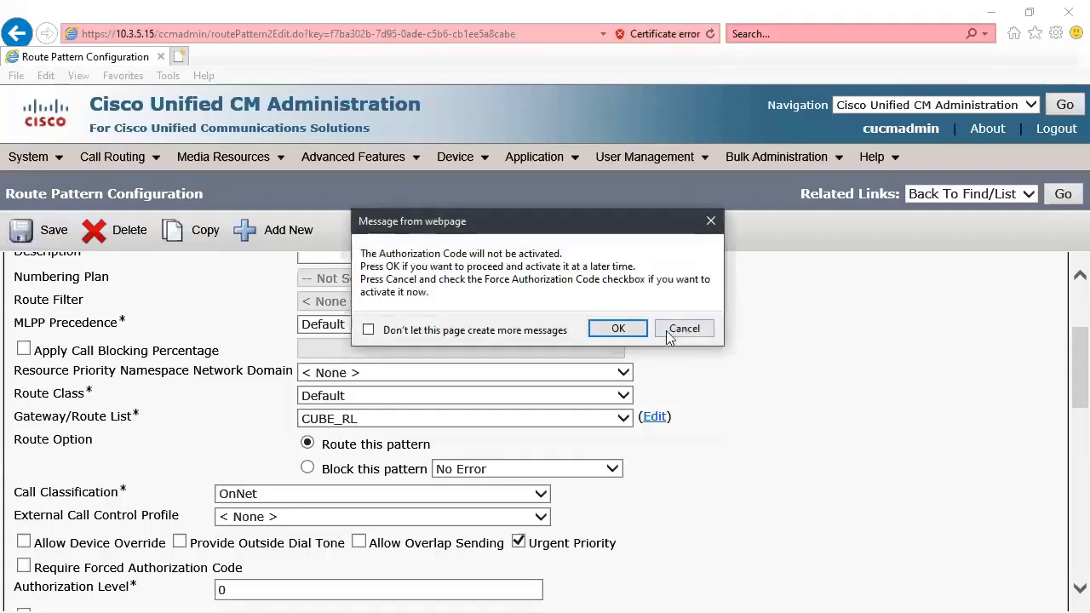
{"action": "left_click", "coordinate": [608, 328]}
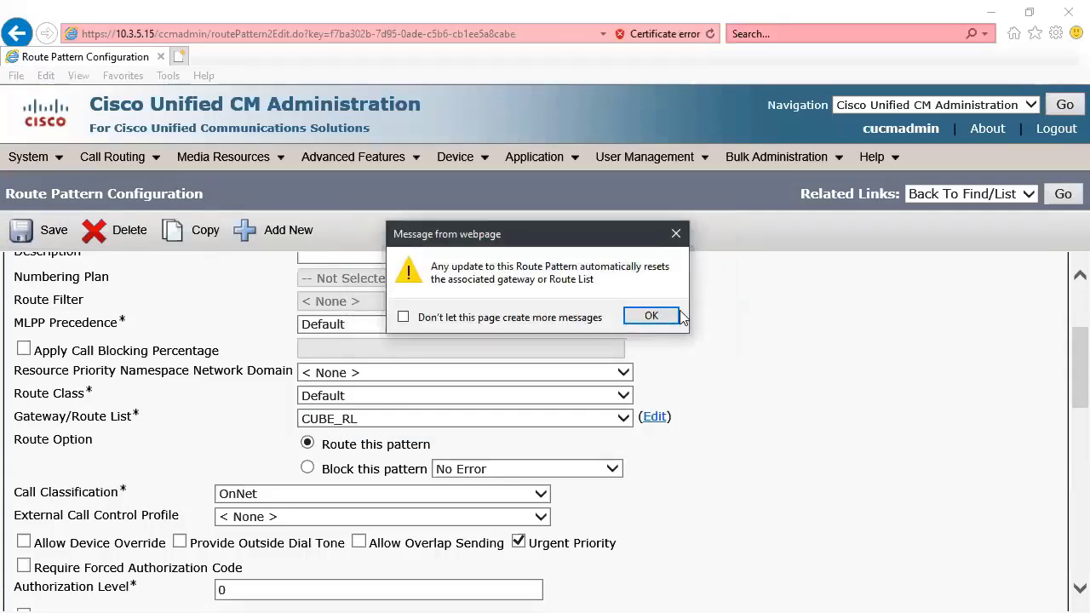
{"action": "left_click", "coordinate": [648, 315]}
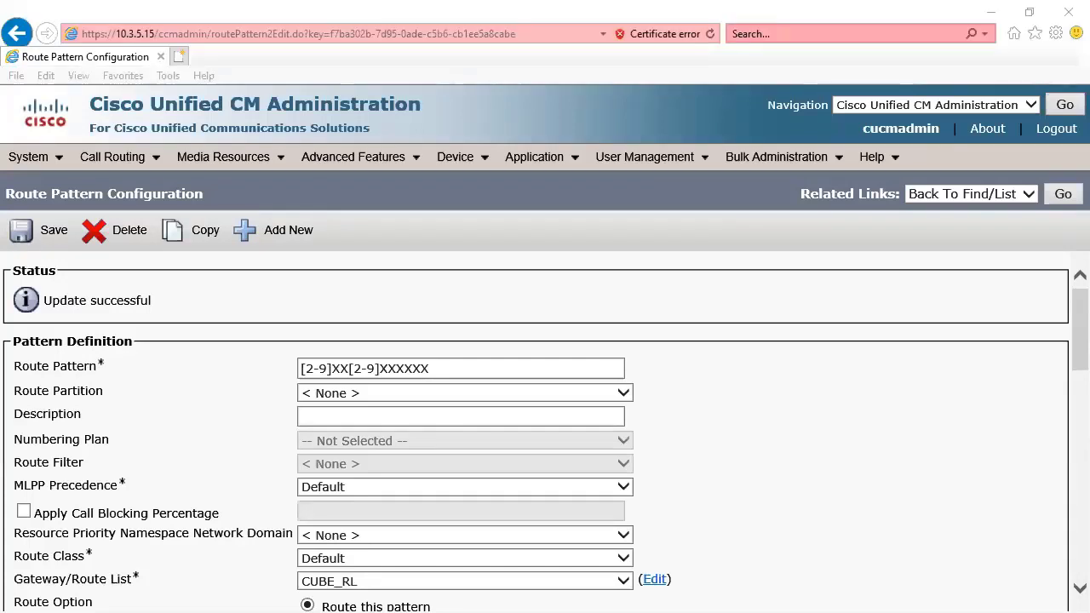
Switch to the UC-W10-PC03 remote console and arrange its window so the whole desktop area is usable.
{"action": "key", "text": "alt+Tab"}
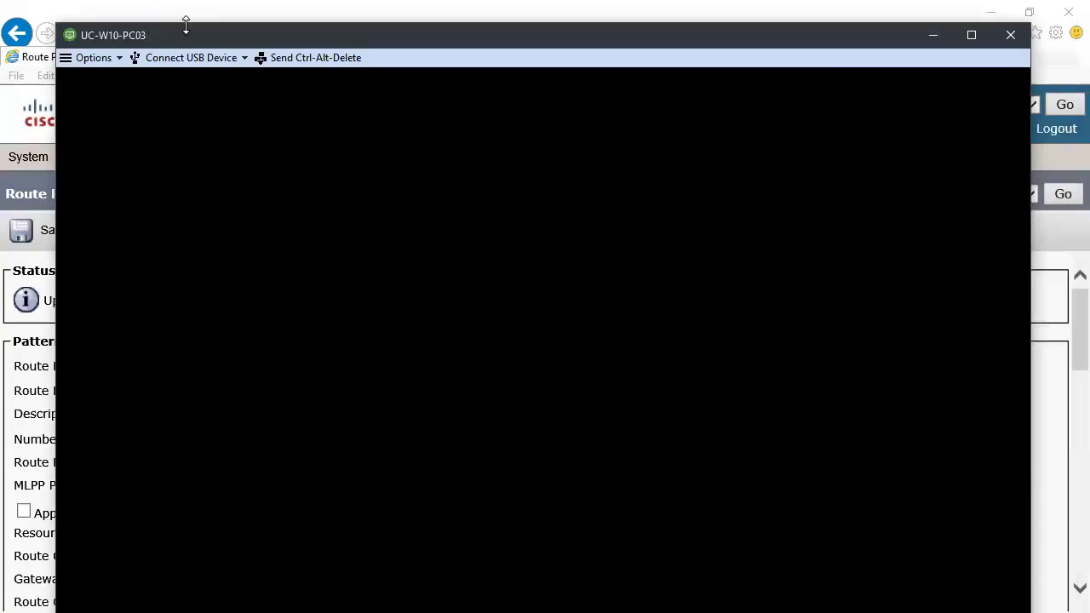
{"action": "left_click_drag", "start_coordinate": [185, 26], "coordinate": [243, 9]}
{"action": "key", "text": "alt+Tab"}
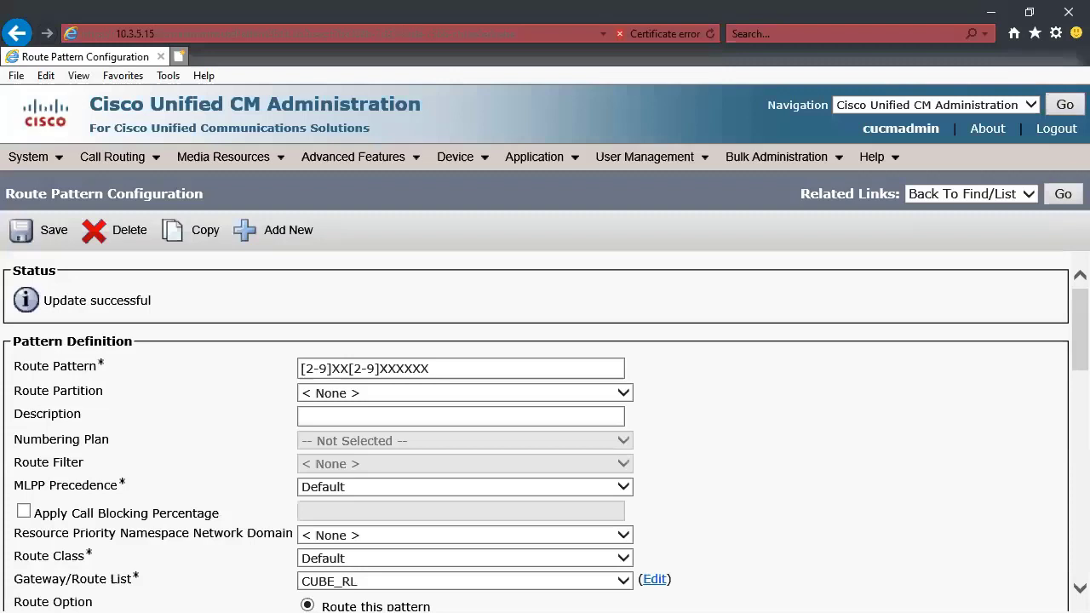
{"action": "key", "text": "alt+Tab"}
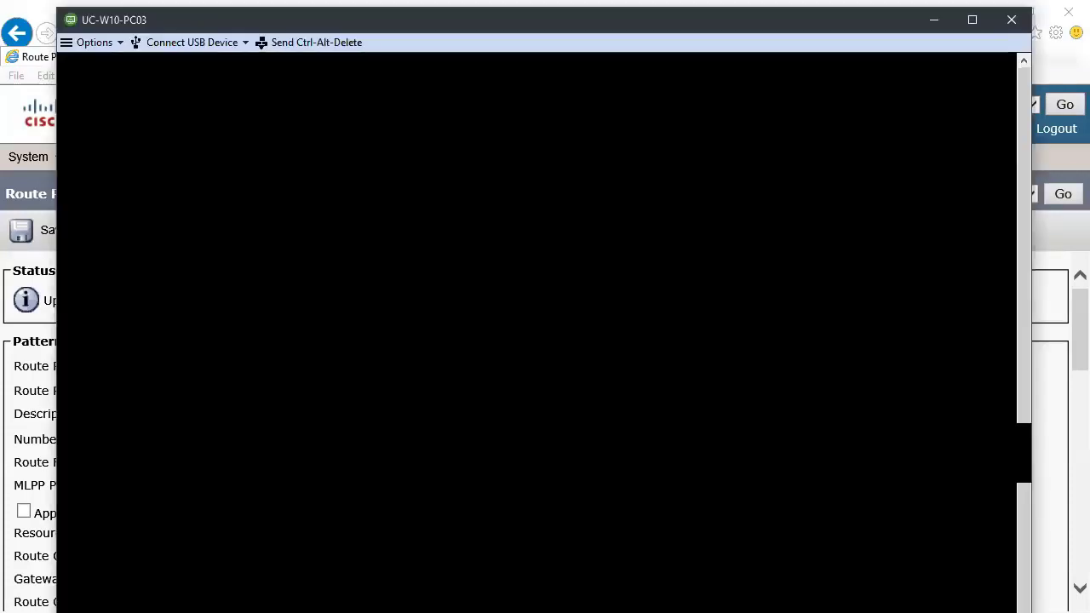
{"action": "left_click_drag", "start_coordinate": [619, 37], "coordinate": [586, 43]}
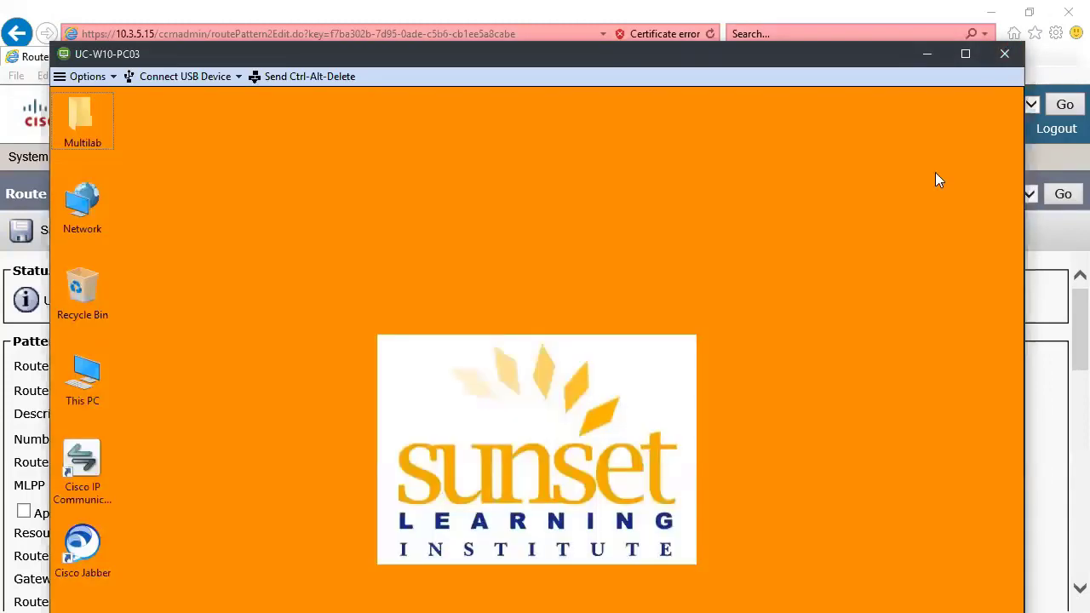
{"action": "left_click_drag", "start_coordinate": [803, 60], "coordinate": [806, 33]}
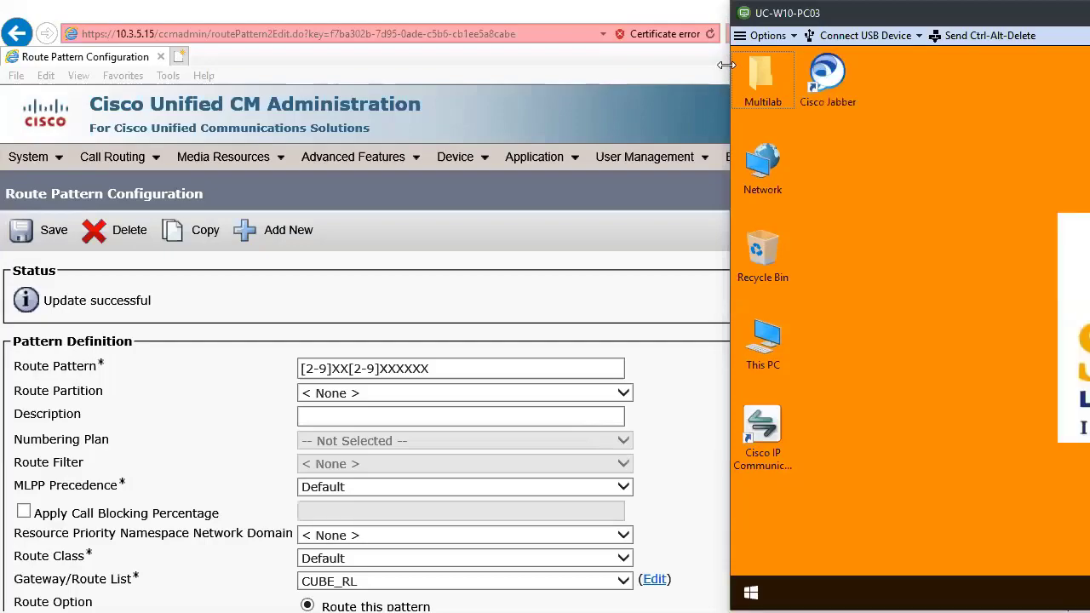
{"action": "left_click_drag", "start_coordinate": [726, 65], "coordinate": [198, 149]}
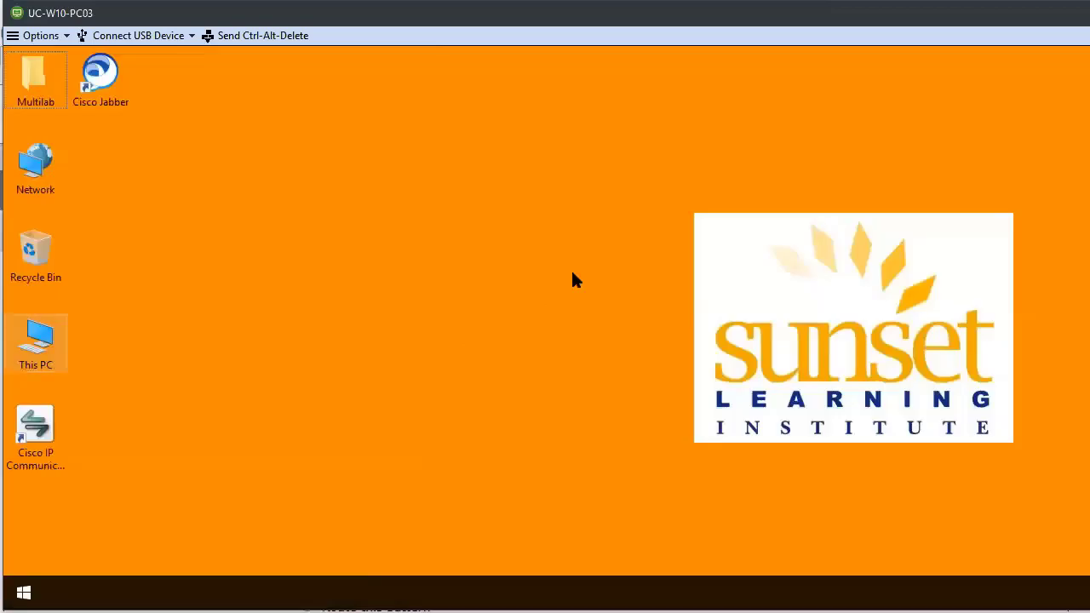
Open the Multilab folder on the remote desktop and review the phone definitions in the Setup Phones Wizard without changing them.
{"action": "double_click", "coordinate": [34, 75]}
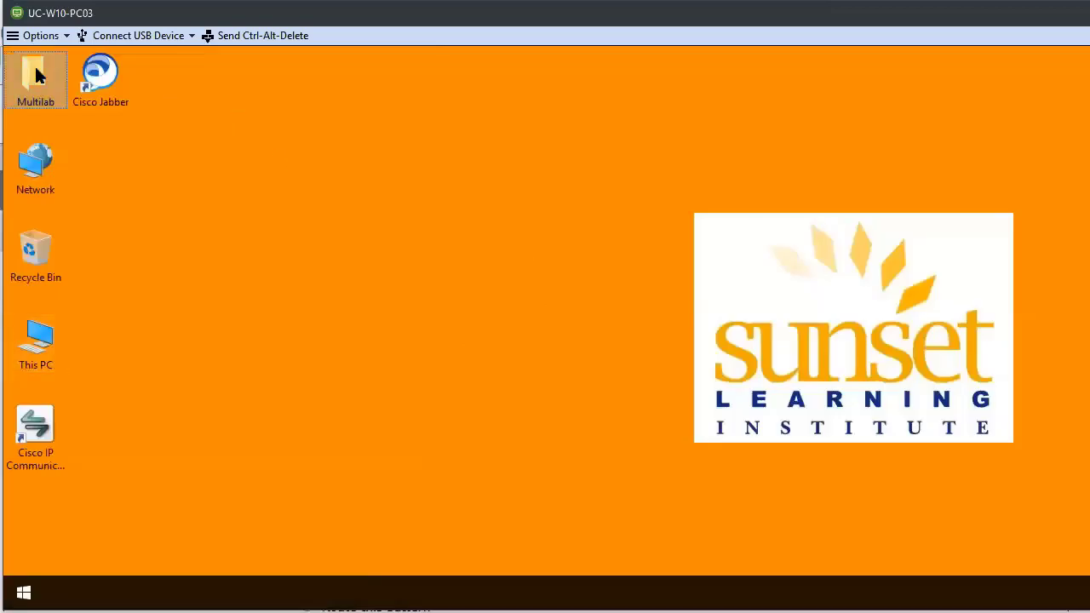
{"action": "left_click", "coordinate": [645, 339]}
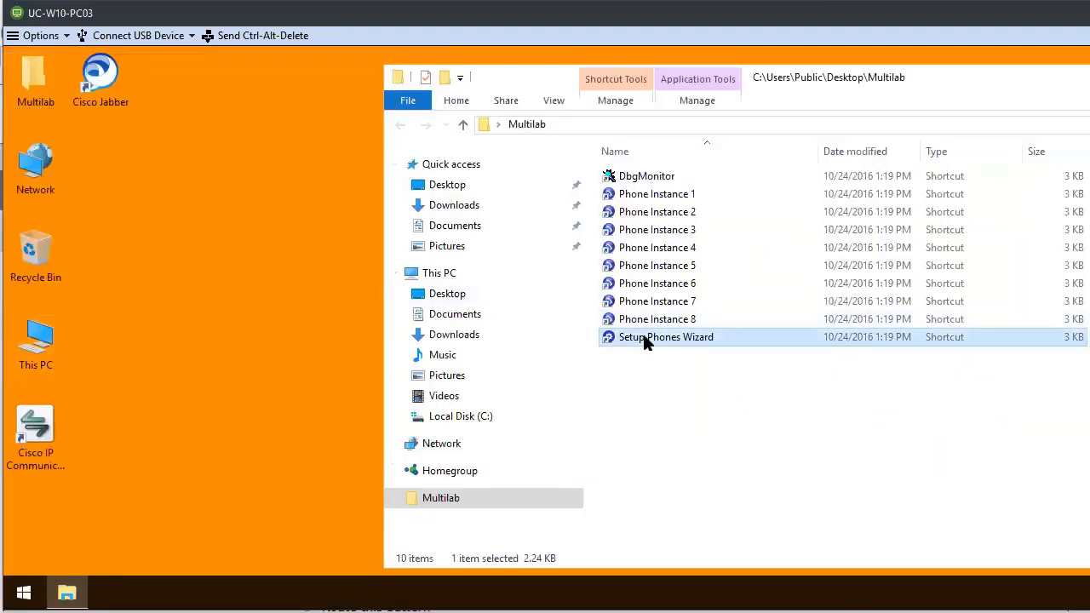
{"action": "double_click", "coordinate": [644, 338]}
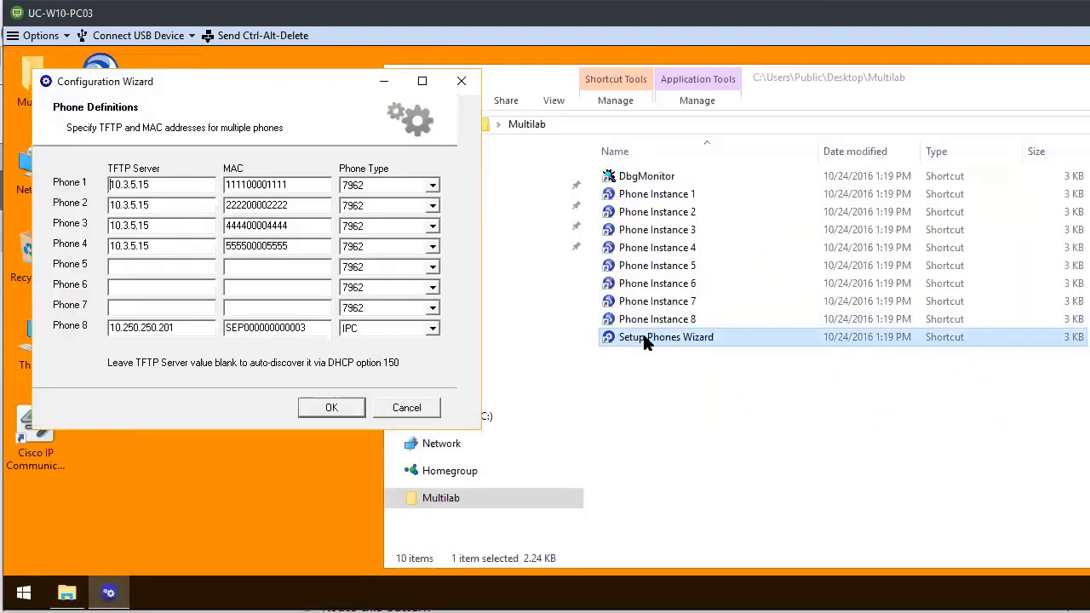
{"action": "left_click", "coordinate": [406, 408]}
{"action": "left_click", "coordinate": [792, 384]}
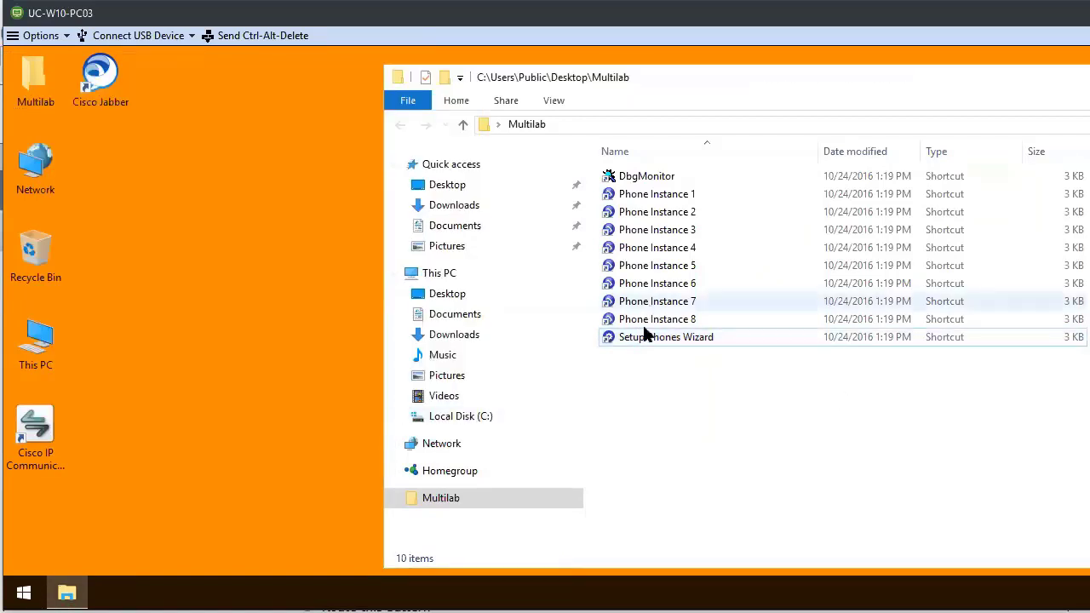
Launch the Phone Instance 8 softphone from the Multilab folder.
{"action": "right_click", "coordinate": [644, 328]}
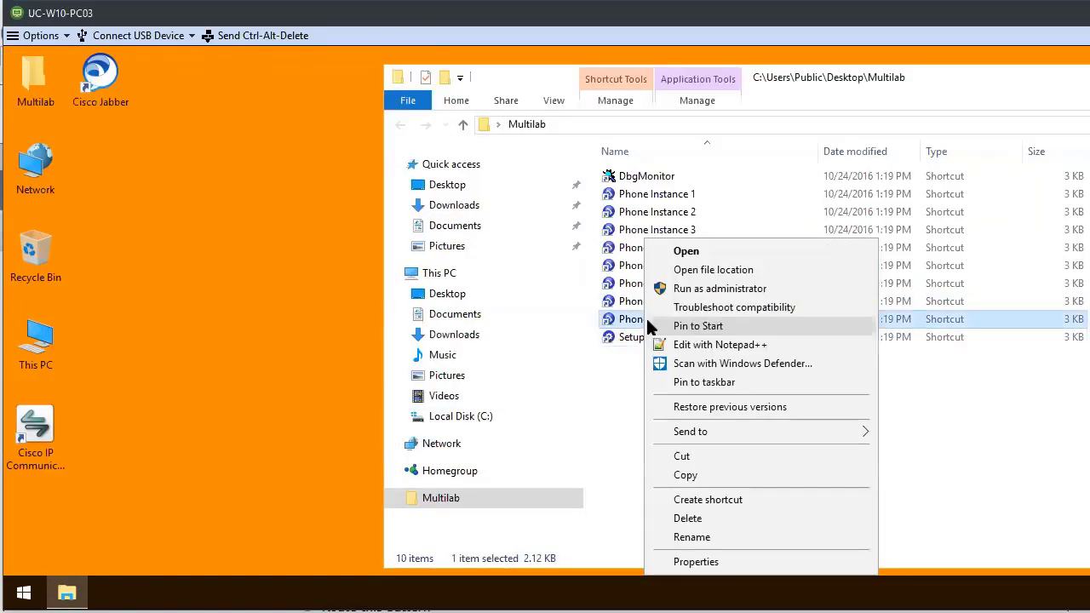
{"action": "left_click", "coordinate": [633, 328]}
{"action": "double_click", "coordinate": [633, 327]}
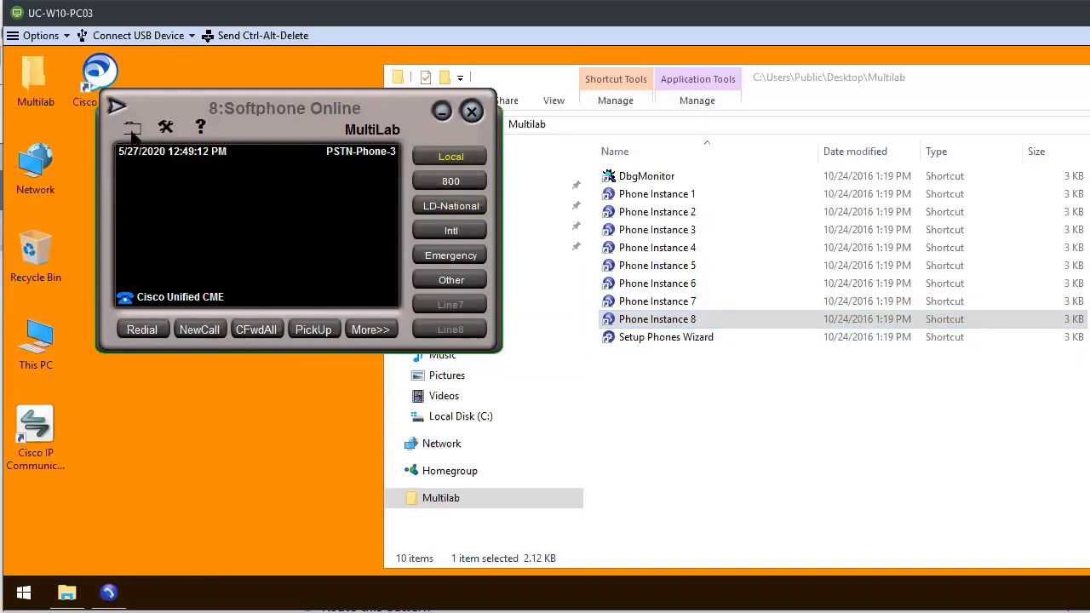
{"action": "left_click", "coordinate": [132, 130]}
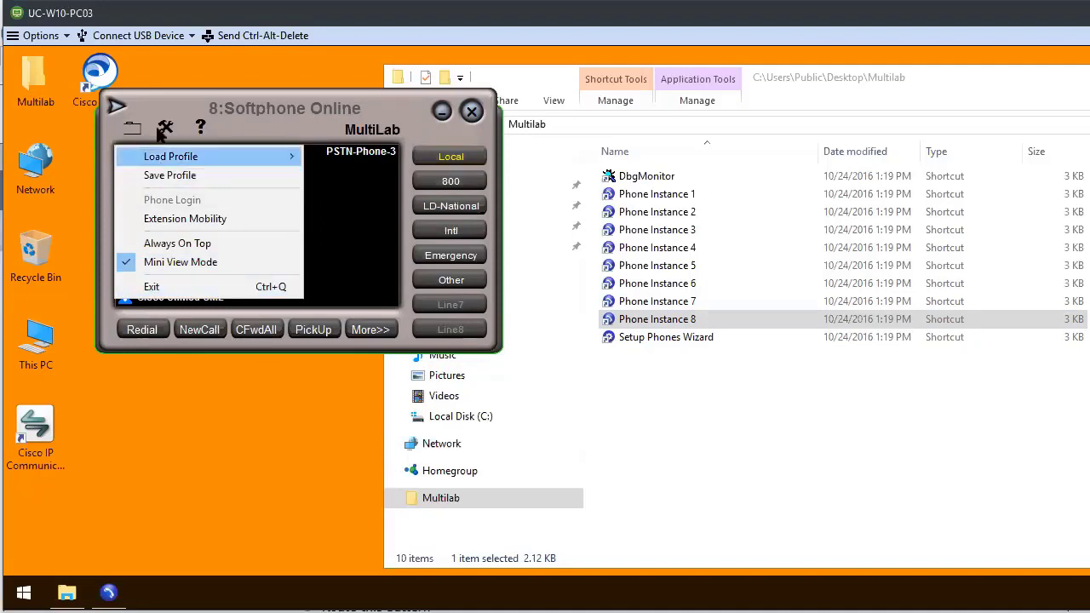
{"action": "left_click", "coordinate": [164, 128]}
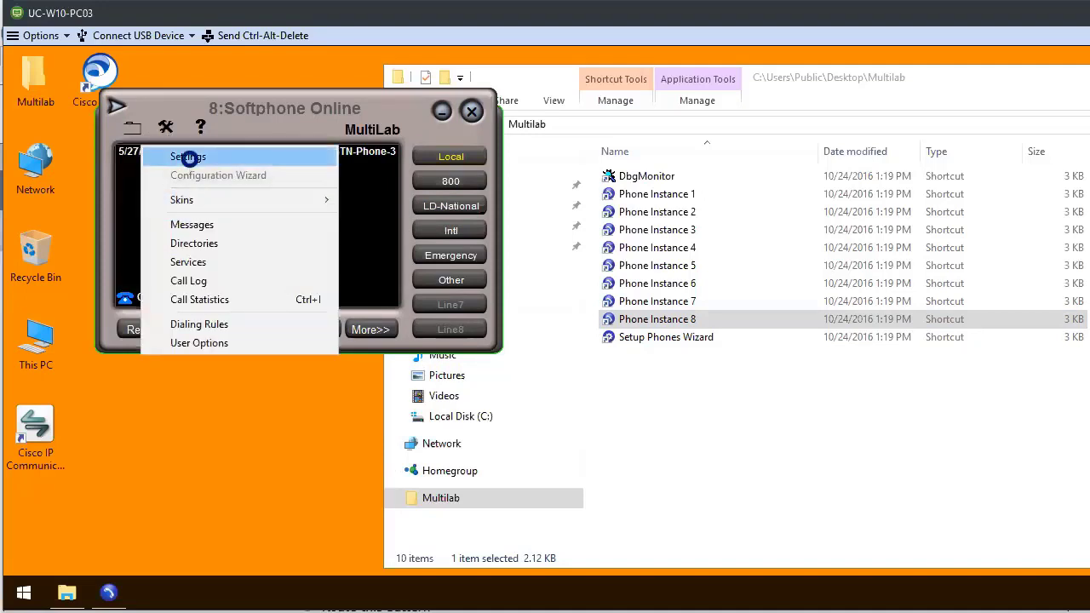
{"action": "left_click", "coordinate": [188, 157]}
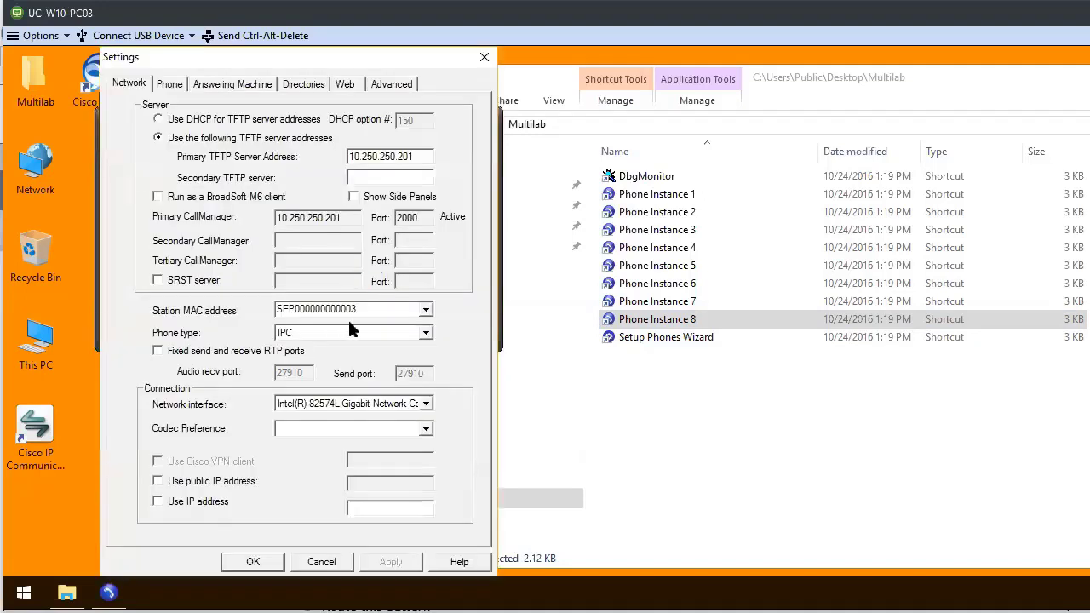
{"action": "left_click", "coordinate": [358, 309]}
{"action": "left_click", "coordinate": [359, 310]}
{"action": "key", "text": "BackSpace"}
{"action": "type", "text": "2"}
{"action": "left_click", "coordinate": [254, 562]}
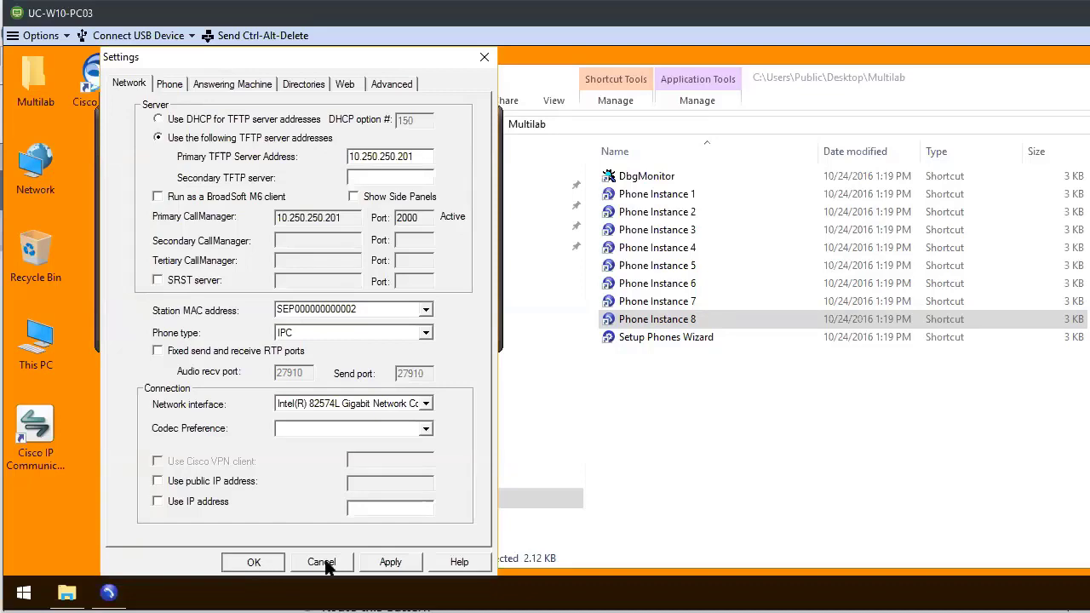
{"action": "left_click", "coordinate": [390, 562]}
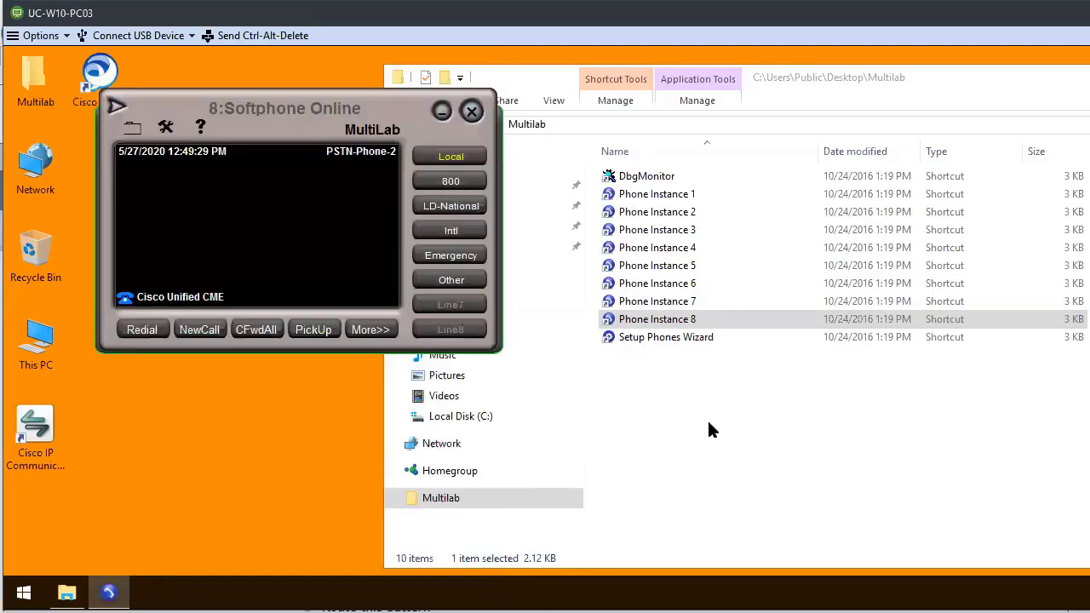
Reopen the Setup Phones Wizard to check the MAC addresses defined for each phone, and cancel out of it.
{"action": "left_click", "coordinate": [708, 423]}
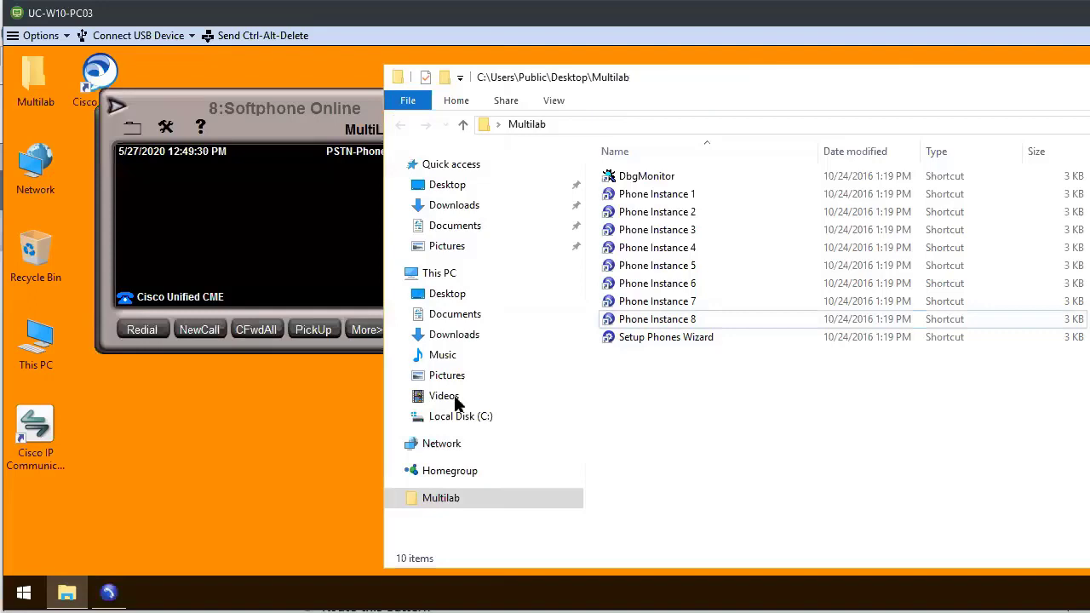
{"action": "left_click", "coordinate": [656, 337]}
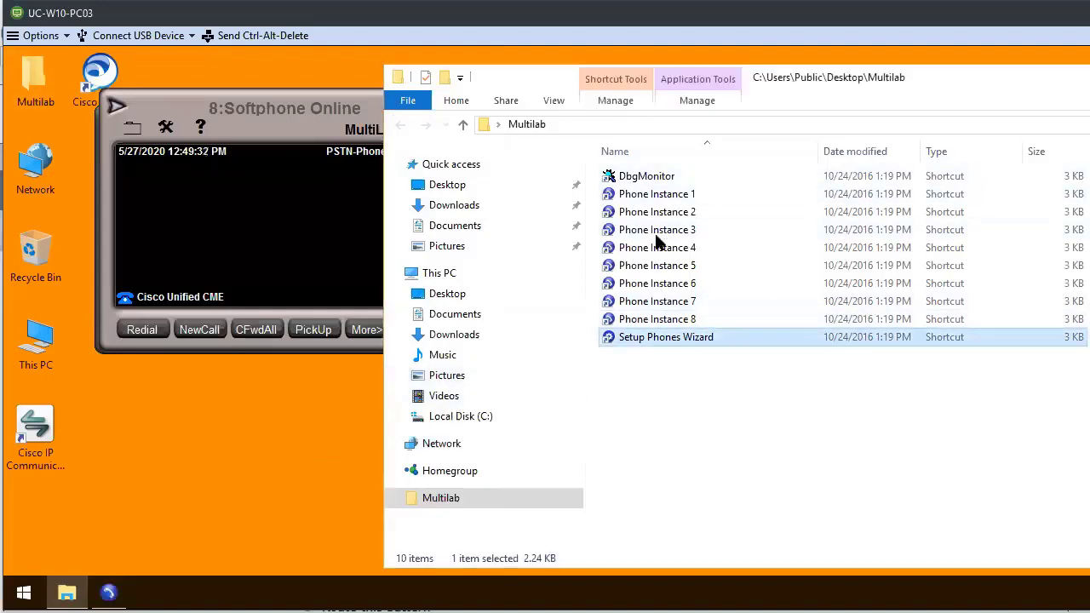
{"action": "double_click", "coordinate": [673, 339]}
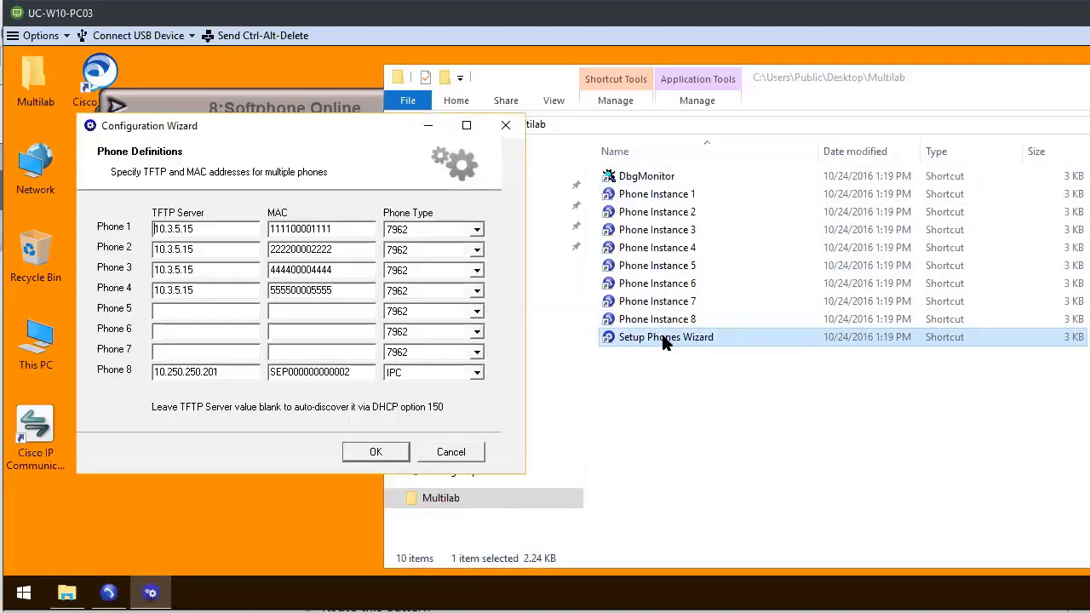
{"action": "left_click", "coordinate": [445, 452]}
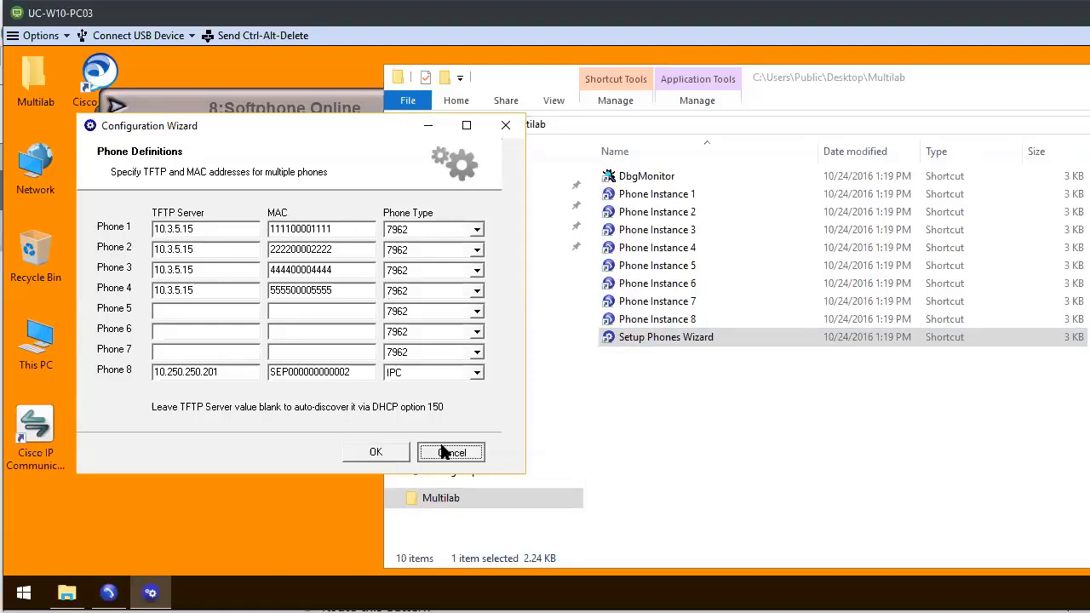
Launch the Phone Instance 1 softphone from the Multilab folder.
{"action": "double_click", "coordinate": [651, 194]}
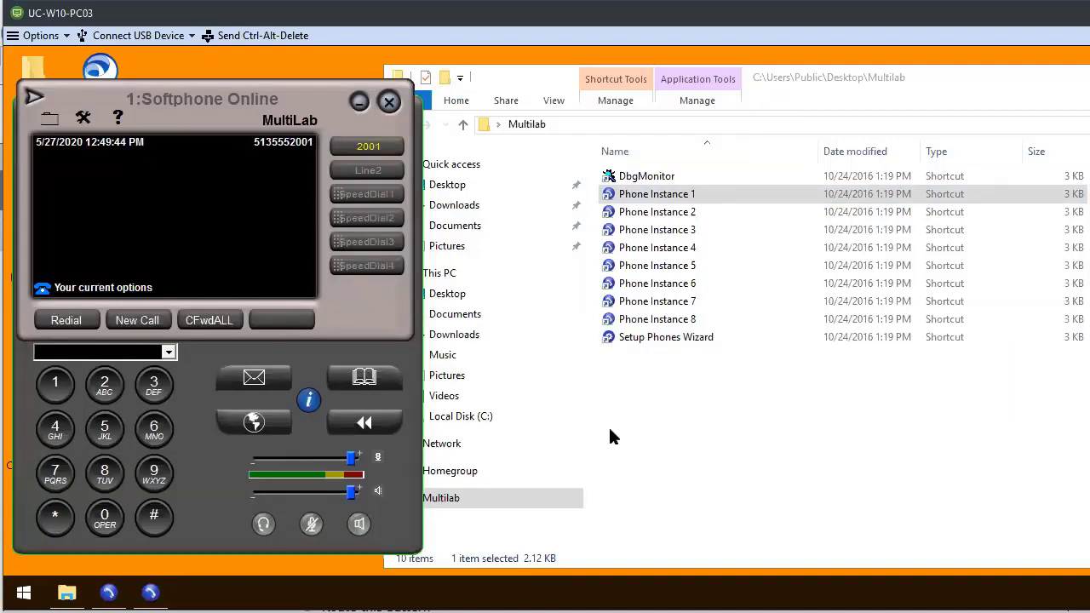
{"action": "key", "text": "ctrl+2"}
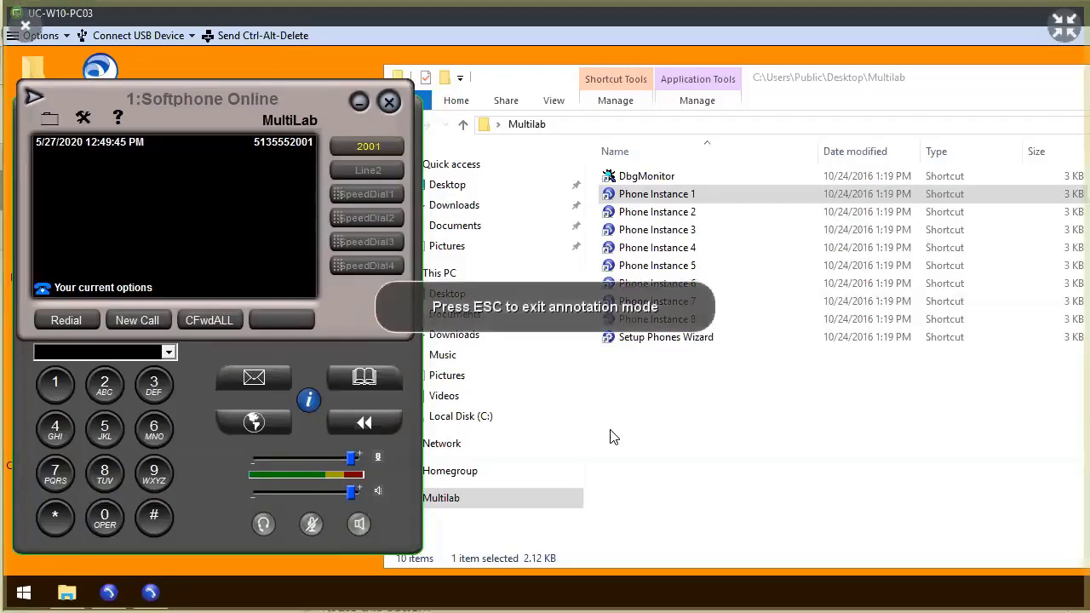